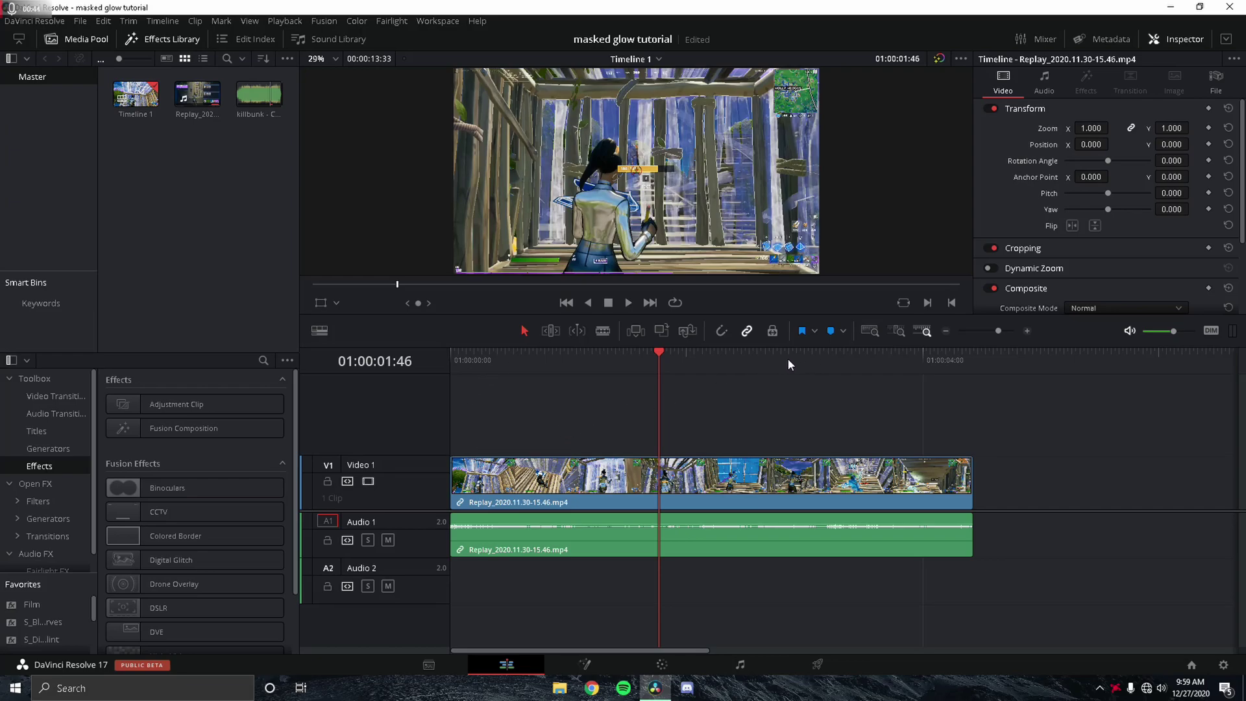
Show the retime controls on the gameplay clip and add a speed point at the shot's impact, timecode 01:00:03:07
{"action": "left_click_drag", "start_coordinate": [711, 352], "coordinate": [786, 356]}
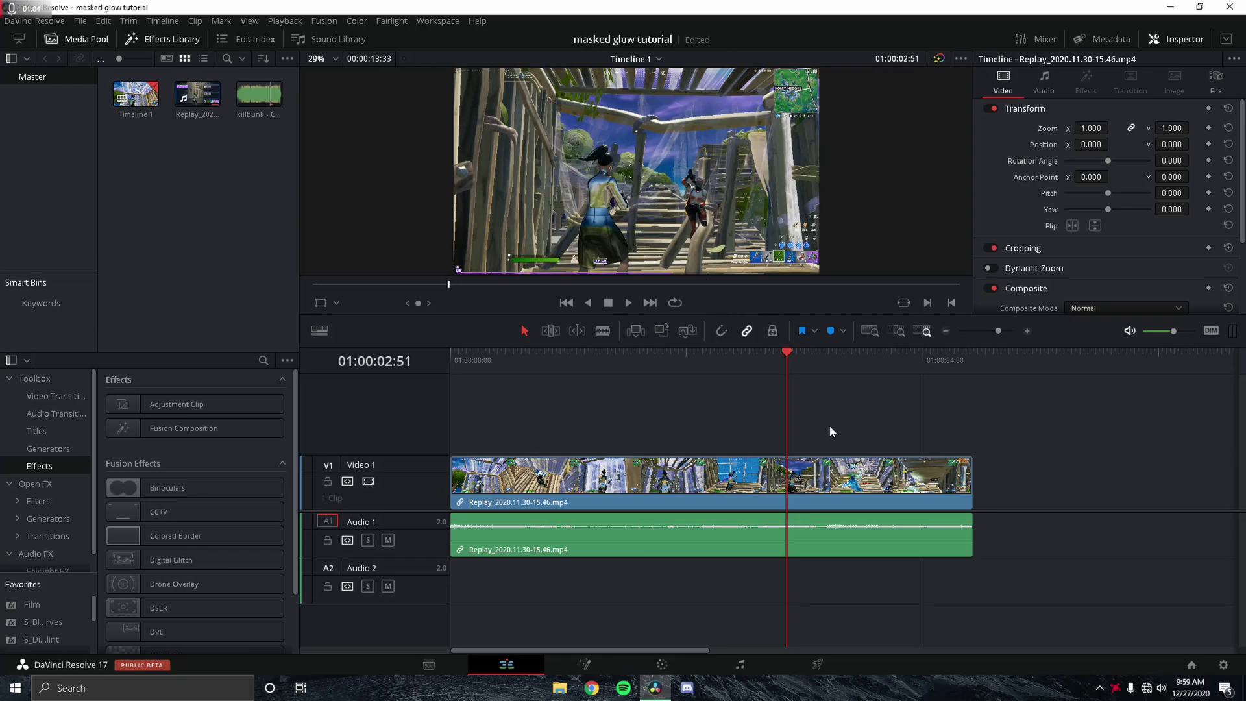
{"action": "mouse_move", "coordinate": [786, 352]}
{"action": "left_mouse_down"}
{"action": "mouse_move", "coordinate": [809, 361]}
{"action": "mouse_move", "coordinate": [780, 364]}
{"action": "mouse_move", "coordinate": [836, 364]}
{"action": "mouse_move", "coordinate": [785, 365]}
{"action": "left_mouse_up"}
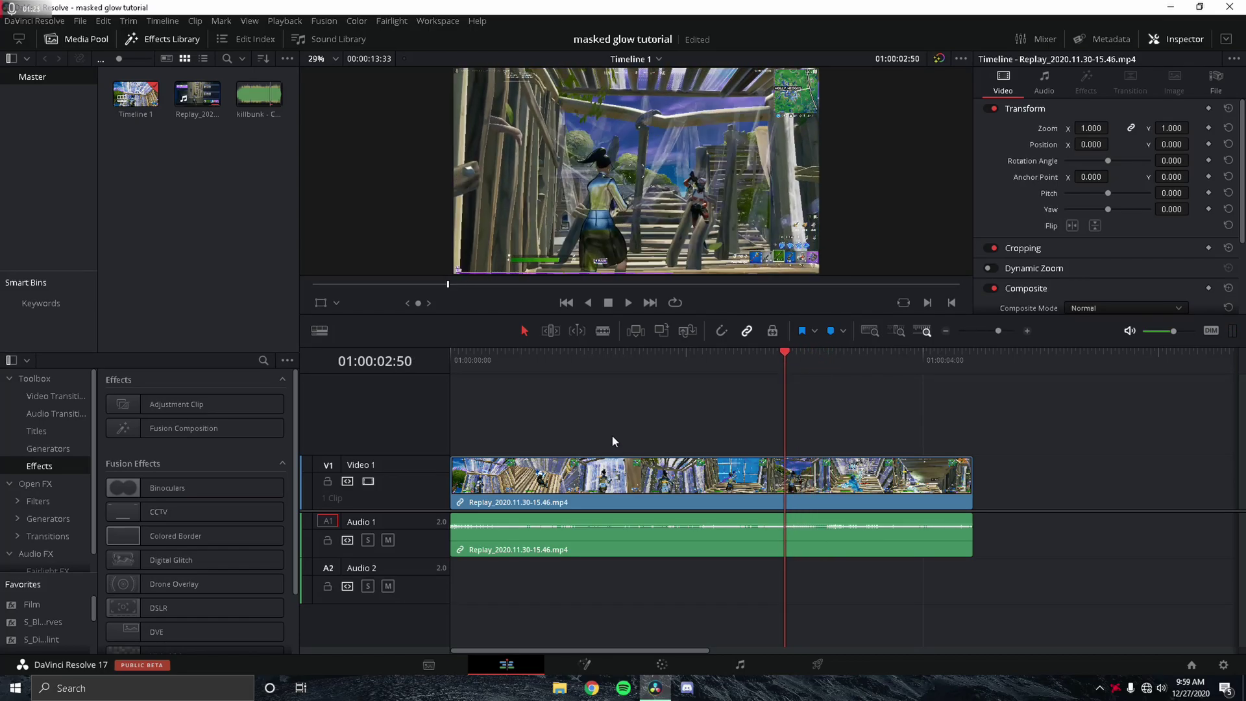
{"action": "left_click", "coordinate": [788, 357]}
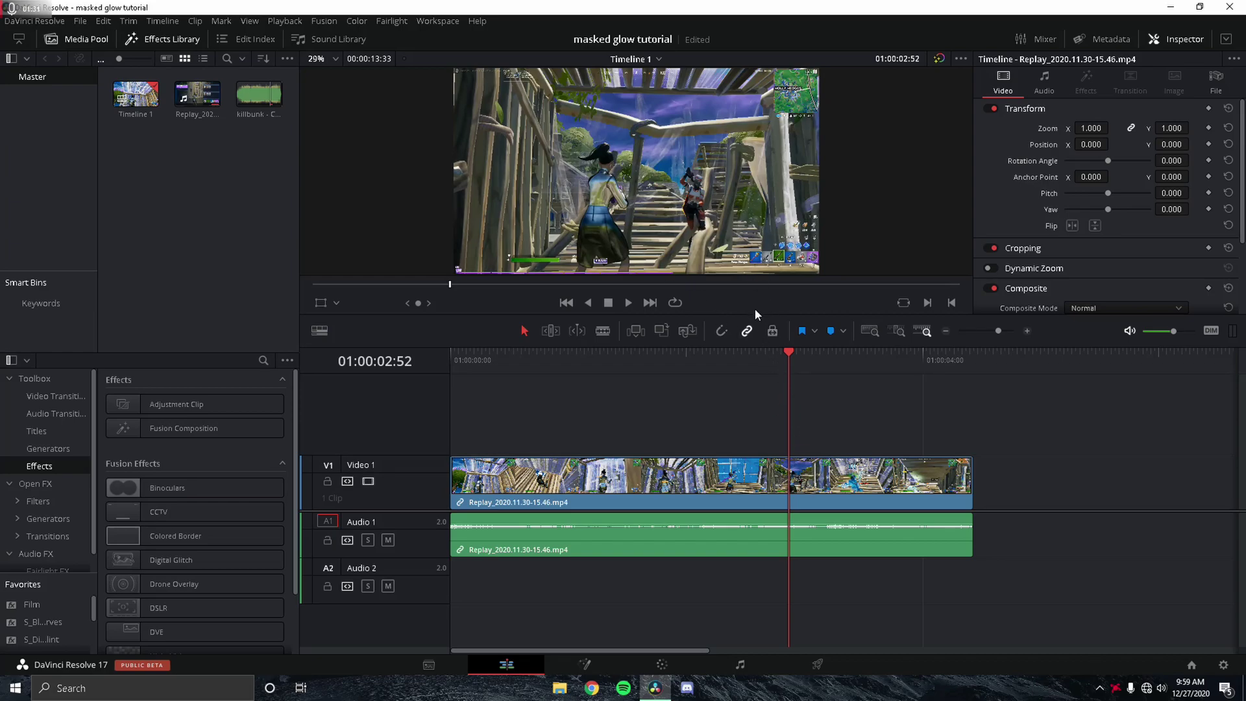
{"action": "left_click_drag", "start_coordinate": [787, 364], "coordinate": [779, 370]}
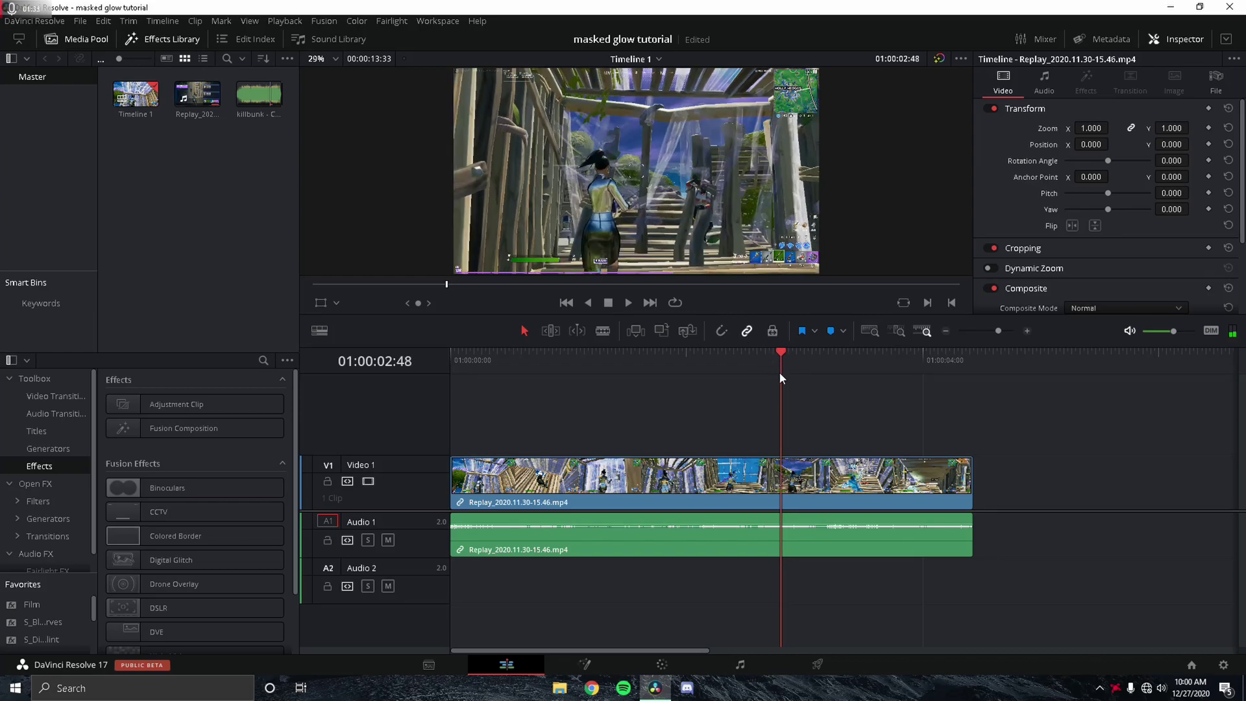
{"action": "key", "text": "ctrl+a"}
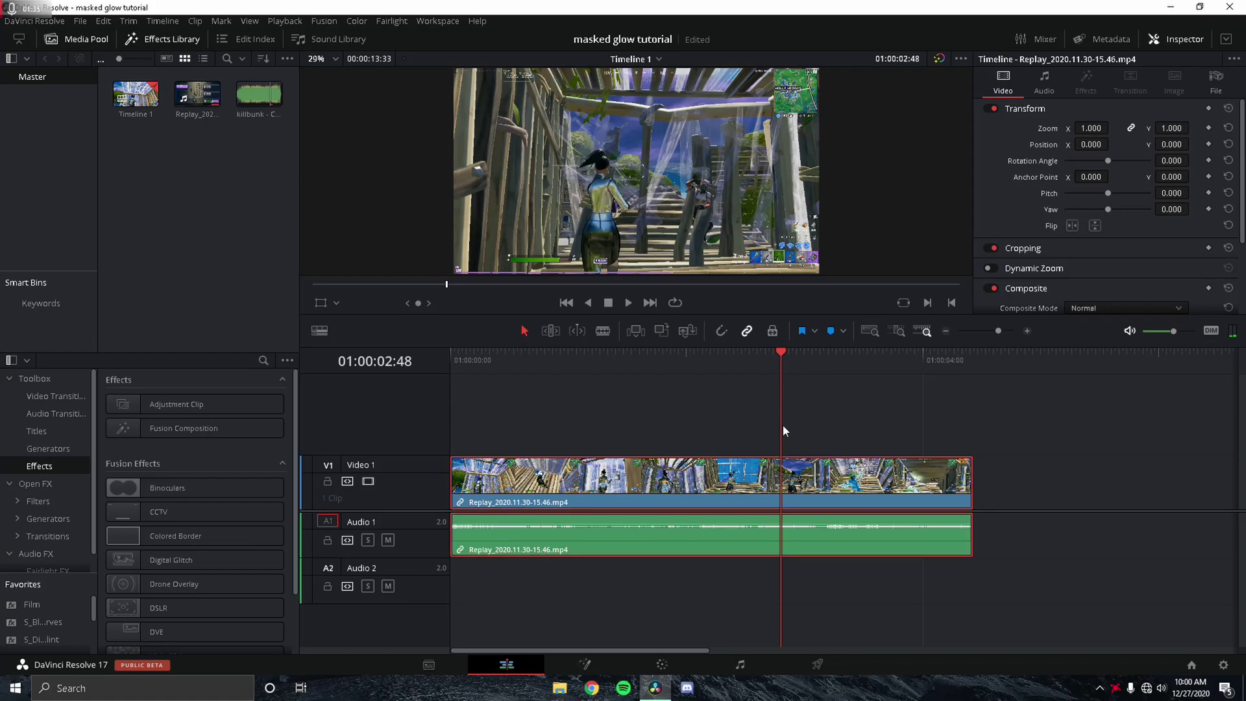
{"action": "key", "text": "space"}
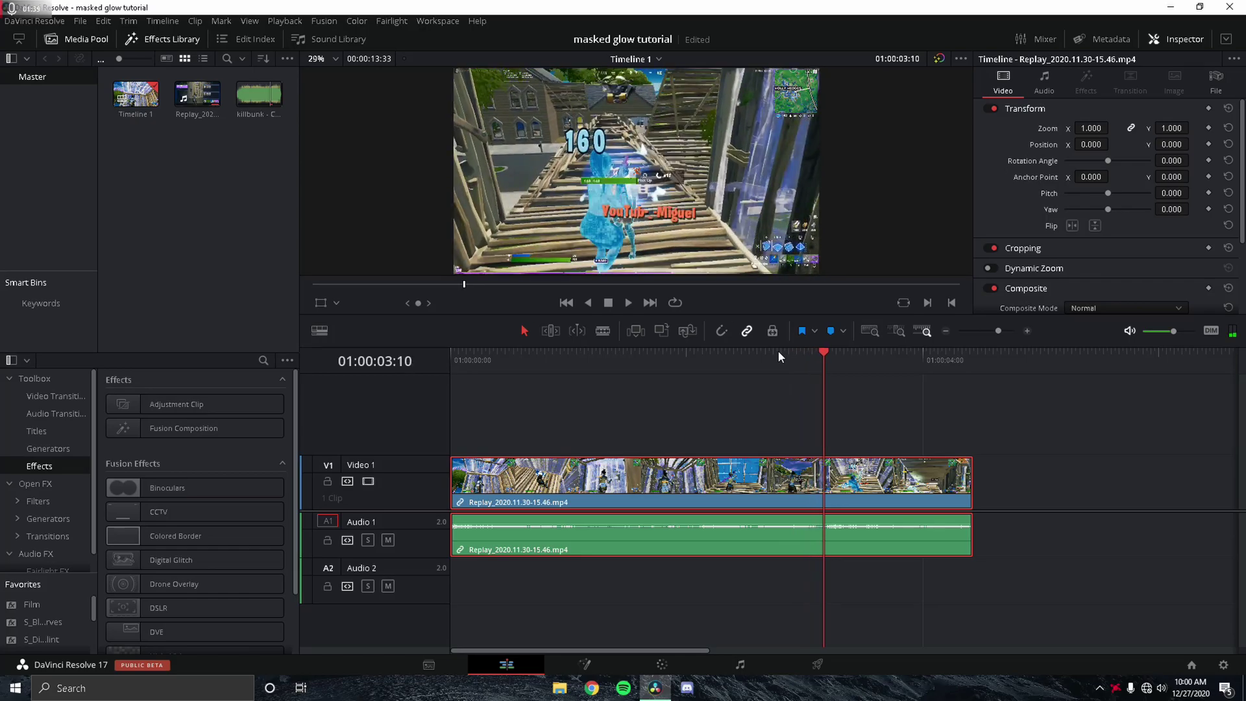
{"action": "key", "text": "space"}
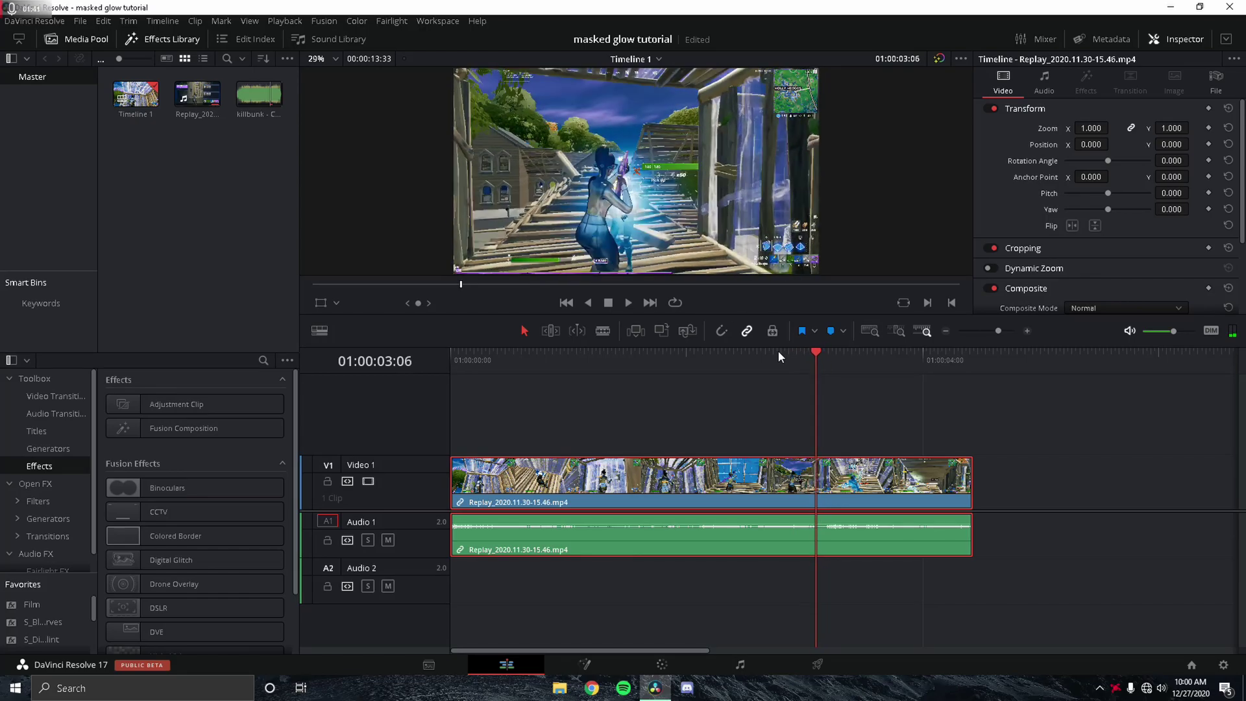
{"action": "key", "text": "Right"}
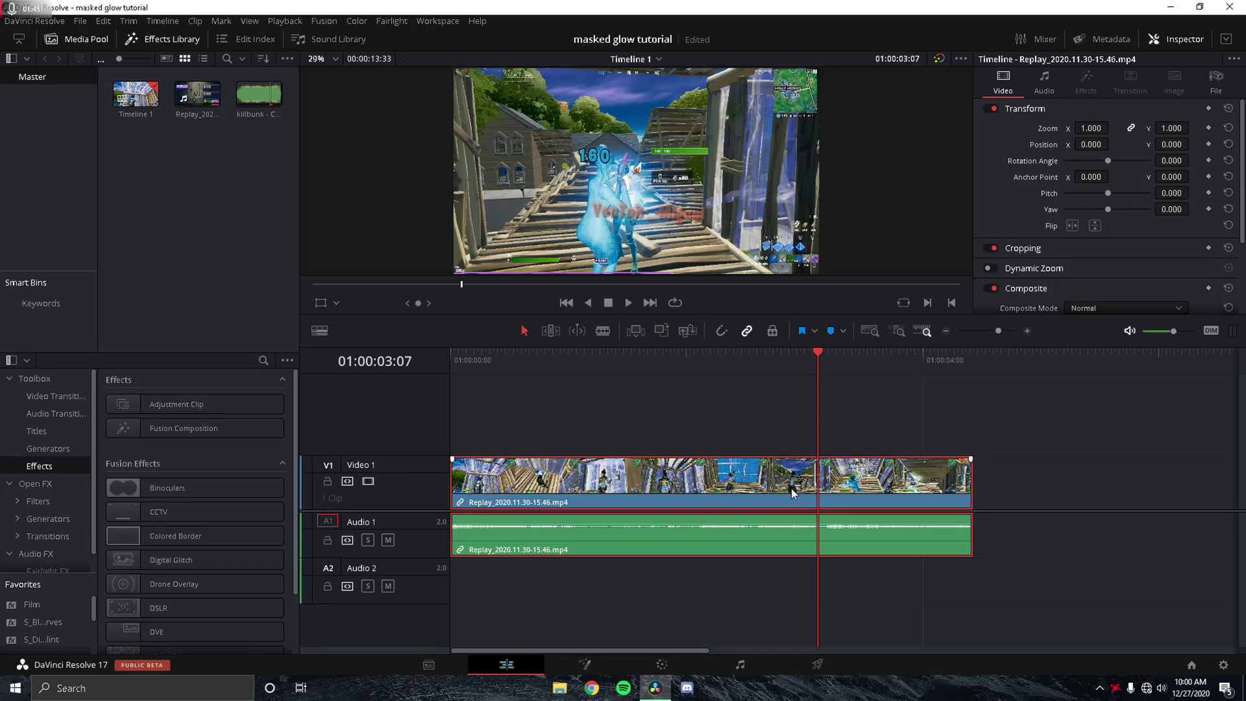
{"action": "key", "text": "ctrl+r"}
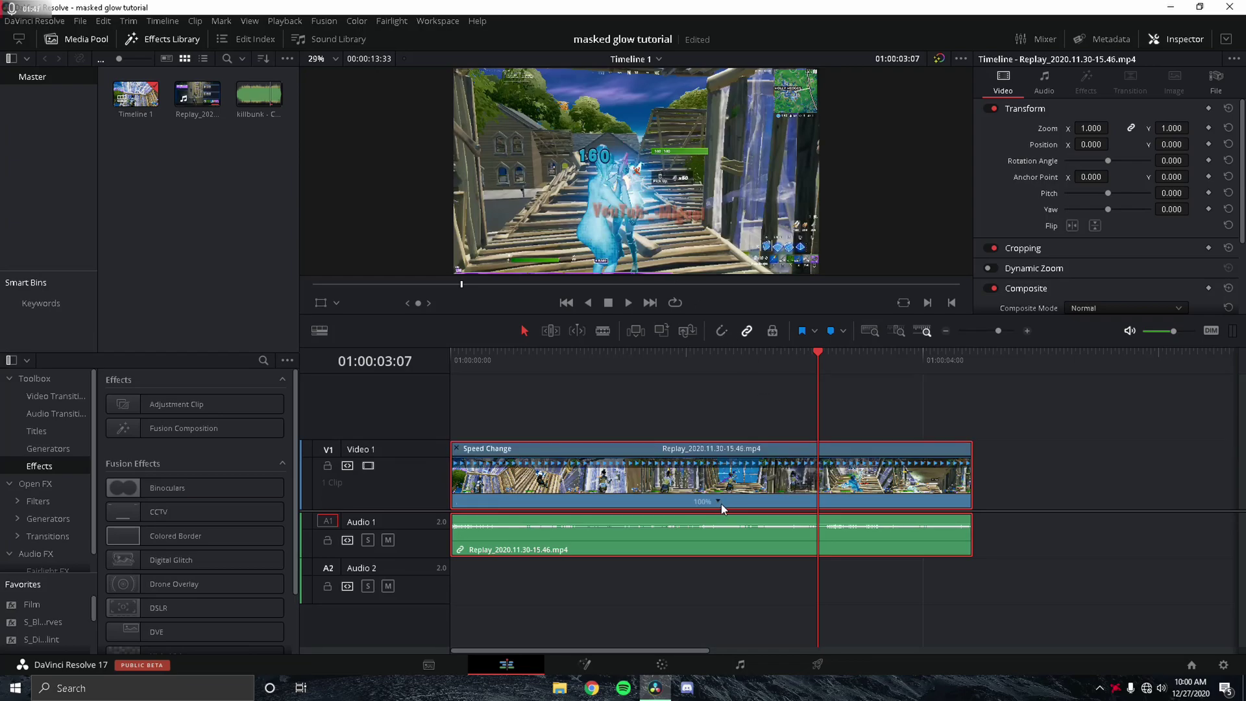
{"action": "left_click", "coordinate": [717, 501]}
{"action": "left_click", "coordinate": [726, 519]}
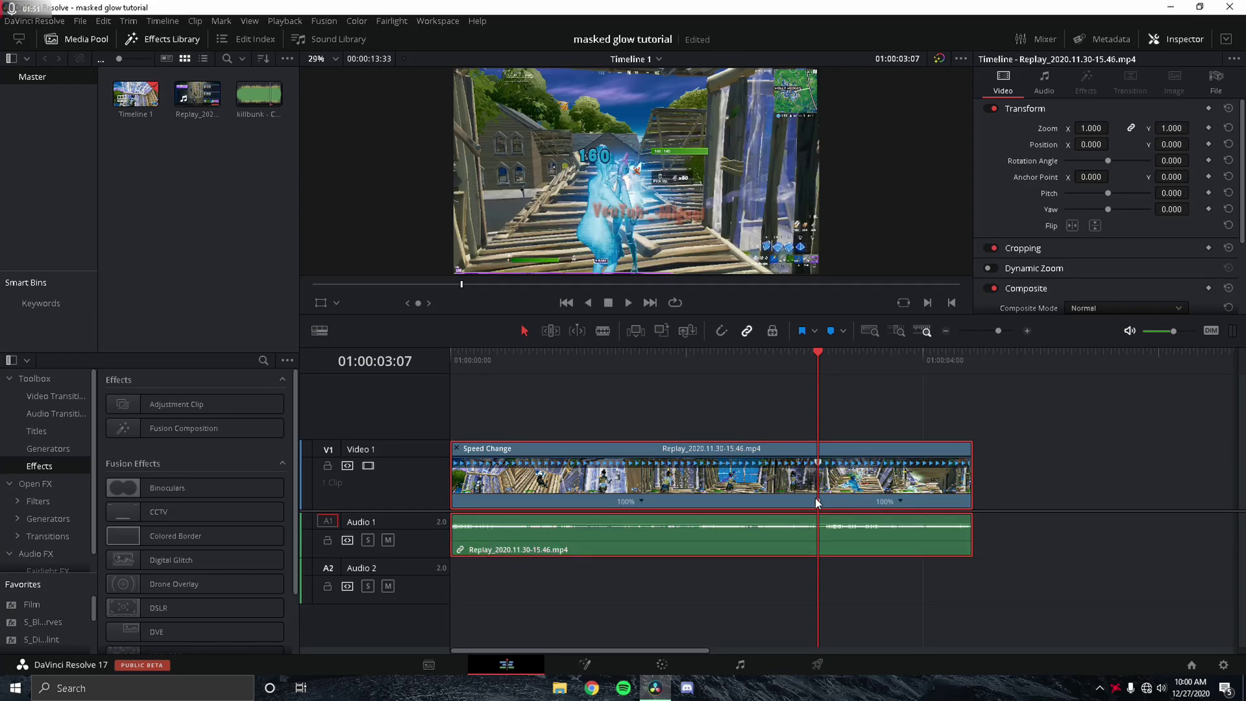
Add a speed point just before the shot, at timecode 01:00:02:57
{"action": "key", "text": "Left"}
{"action": "key", "text": "Left"}
{"action": "key", "text": "Left"}
{"action": "key", "text": "Left"}
{"action": "key", "text": "Left"}
{"action": "key", "text": "Left"}
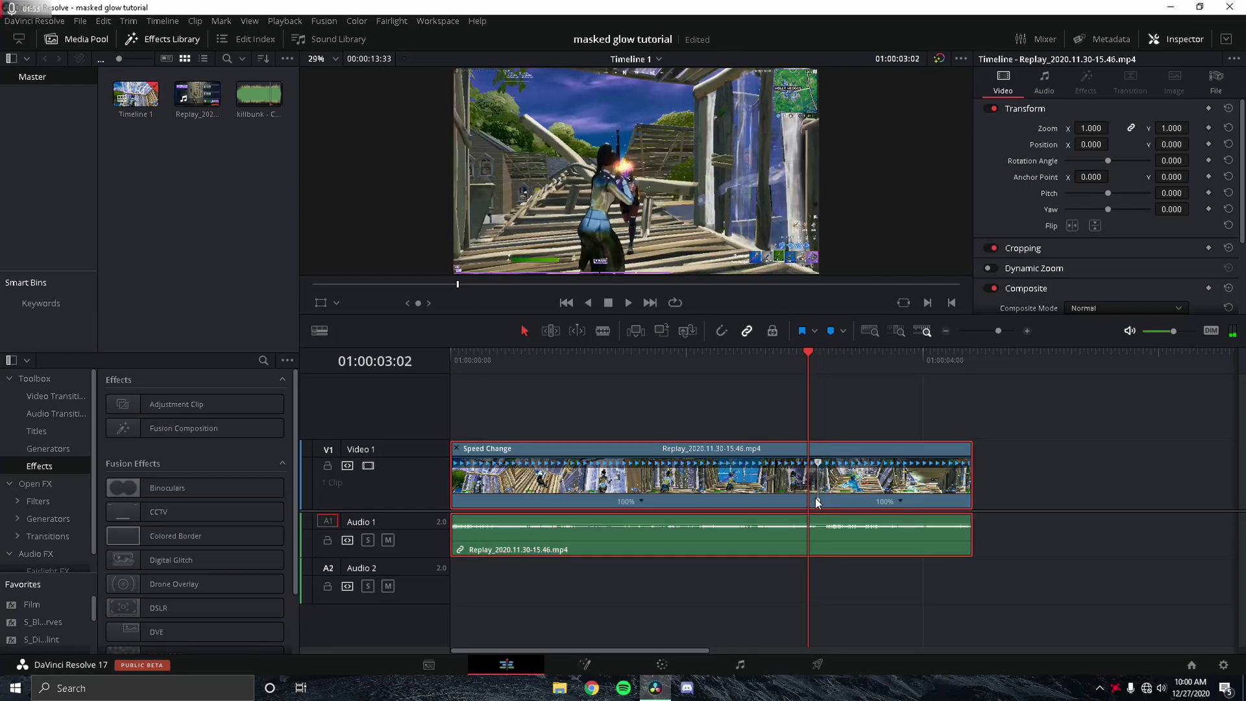
{"action": "key", "text": "Left"}
{"action": "key", "text": "Left"}
{"action": "key", "text": "Left"}
{"action": "key", "text": "Left"}
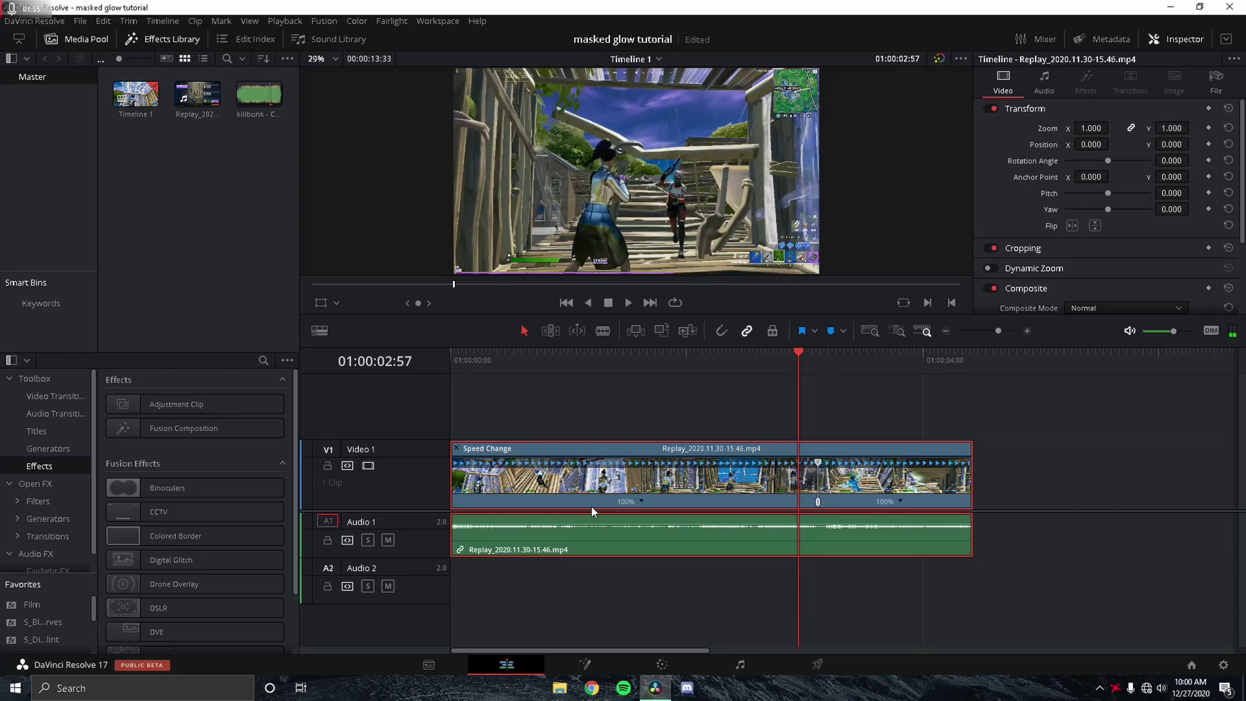
{"action": "left_click", "coordinate": [641, 503]}
{"action": "left_click", "coordinate": [707, 520]}
Add a speed point shortly after the impact, at timecode 01:00:03:17
{"action": "left_click_drag", "start_coordinate": [813, 361], "coordinate": [819, 359]}
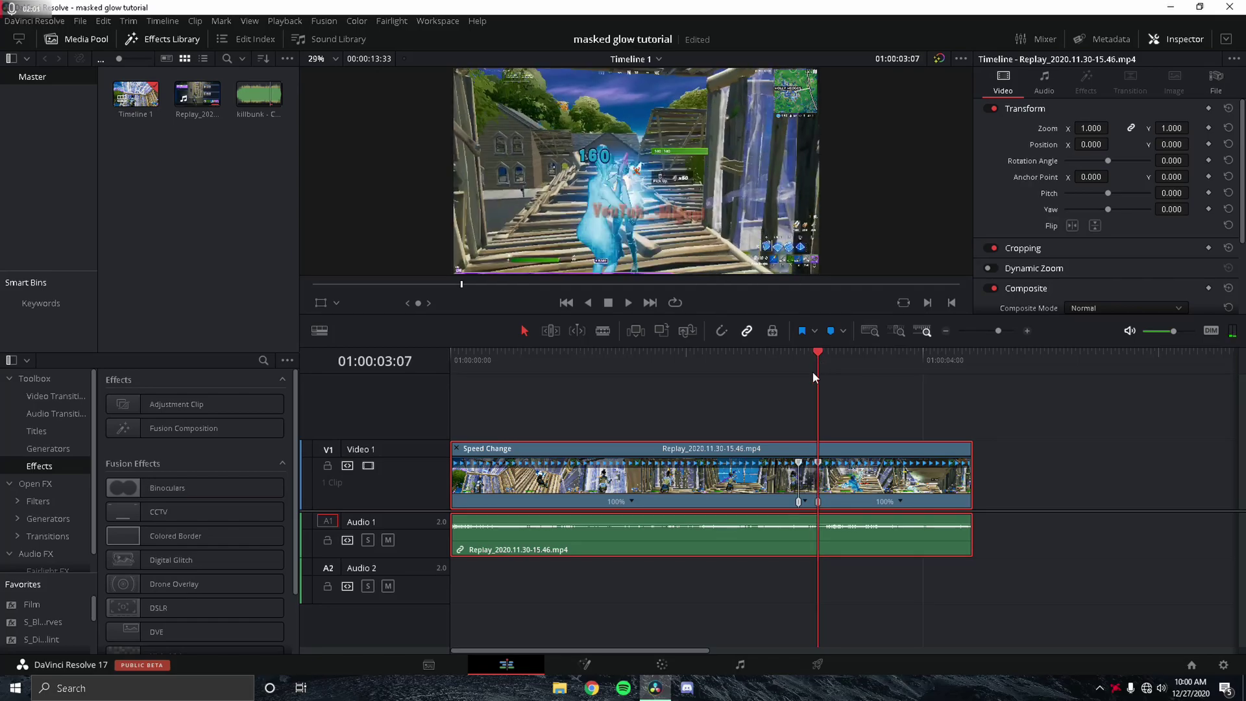
{"action": "key", "text": "space"}
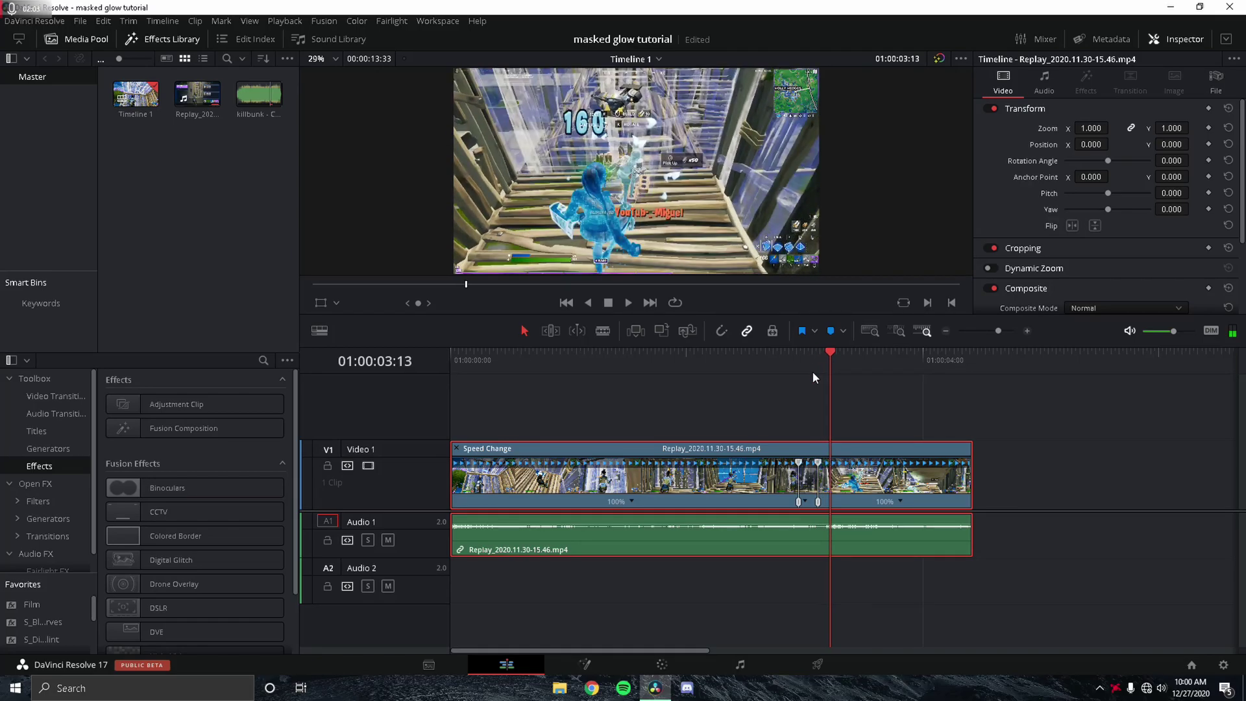
{"action": "key", "text": "space"}
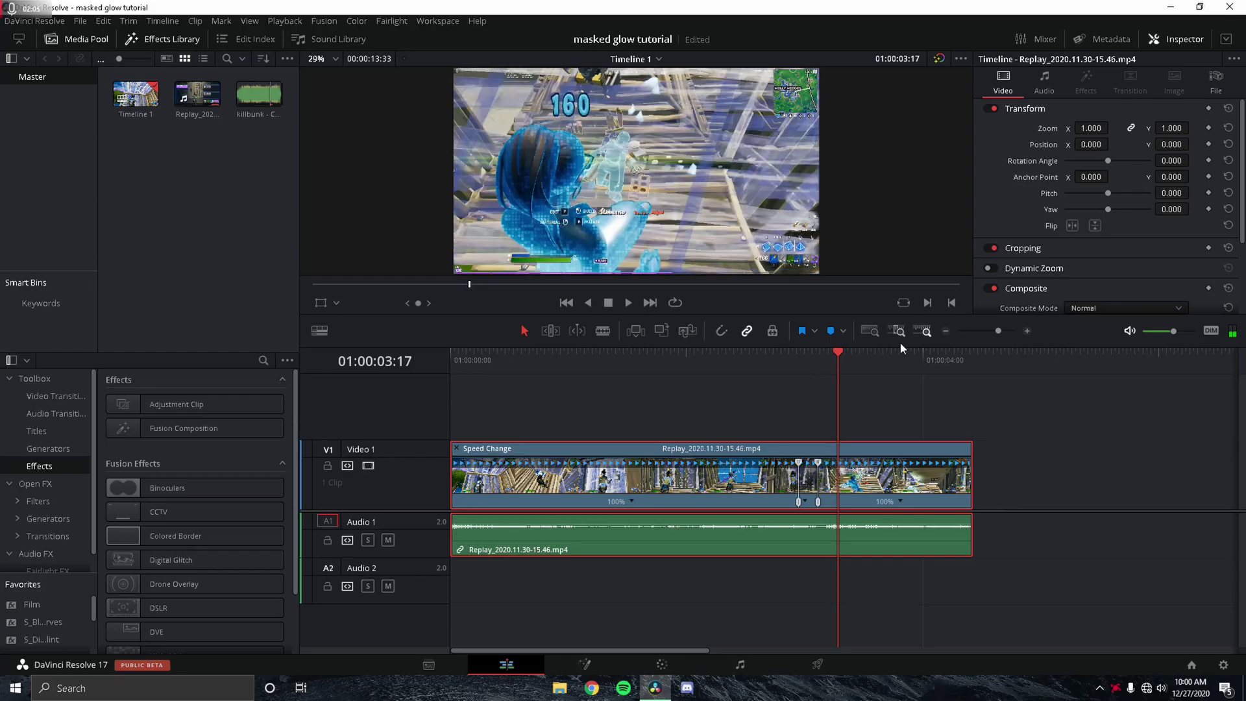
{"action": "left_click", "coordinate": [898, 501]}
{"action": "left_click", "coordinate": [906, 515]}
Add an earlier speed point in the clip's opening segment, at timecode 01:00:02:32
{"action": "left_click_drag", "start_coordinate": [811, 358], "coordinate": [799, 359]}
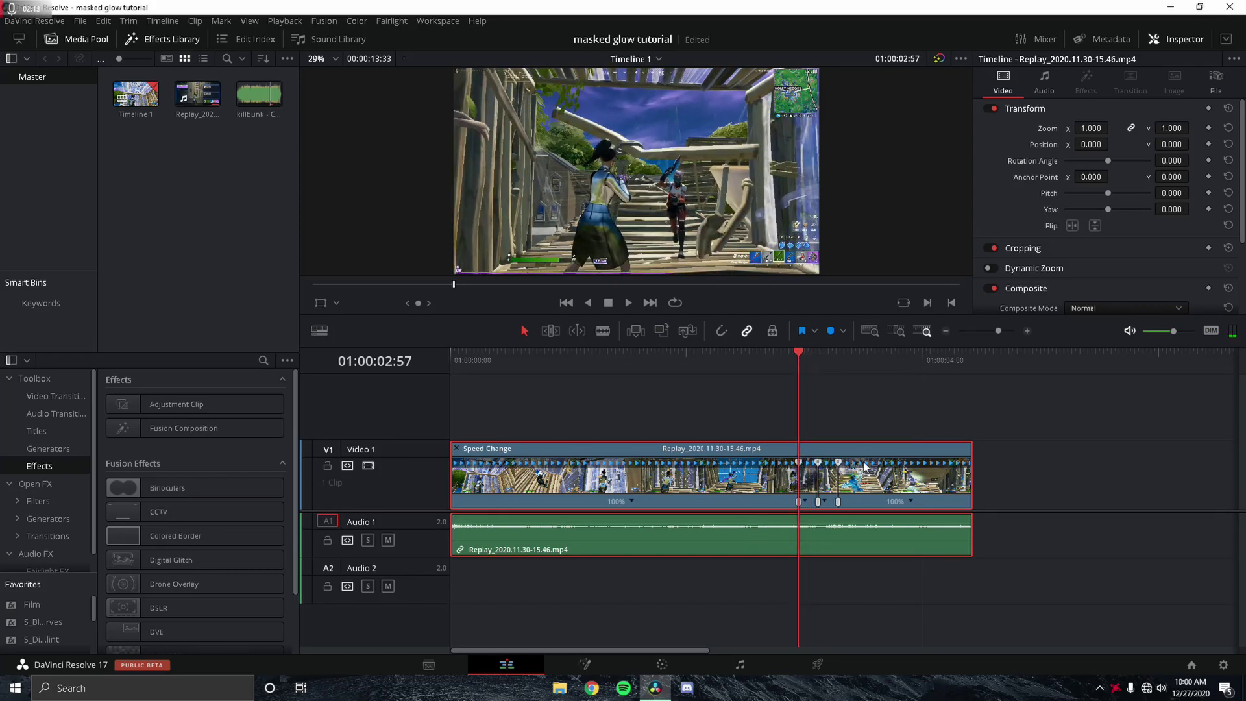
{"action": "key", "text": "Left"}
{"action": "key", "text": "Left"}
{"action": "key", "text": "Left"}
{"action": "key", "text": "Left"}
{"action": "key", "text": "Left"}
{"action": "key", "text": "Left"}
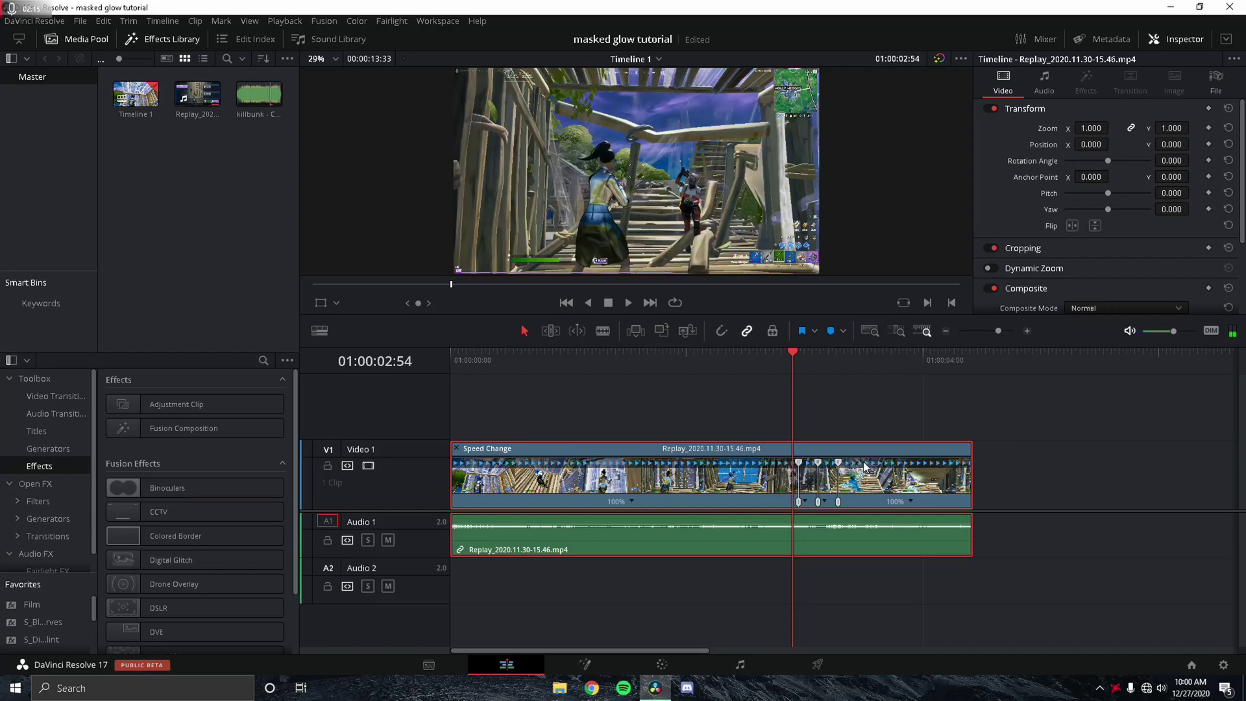
{"action": "key", "text": "Left"}
{"action": "key", "text": "Left"}
{"action": "key", "text": "Left"}
{"action": "key", "text": "Left"}
{"action": "key", "text": "Left"}
{"action": "key", "text": "Left"}
{"action": "key", "text": "Left"}
{"action": "key", "text": "Left"}
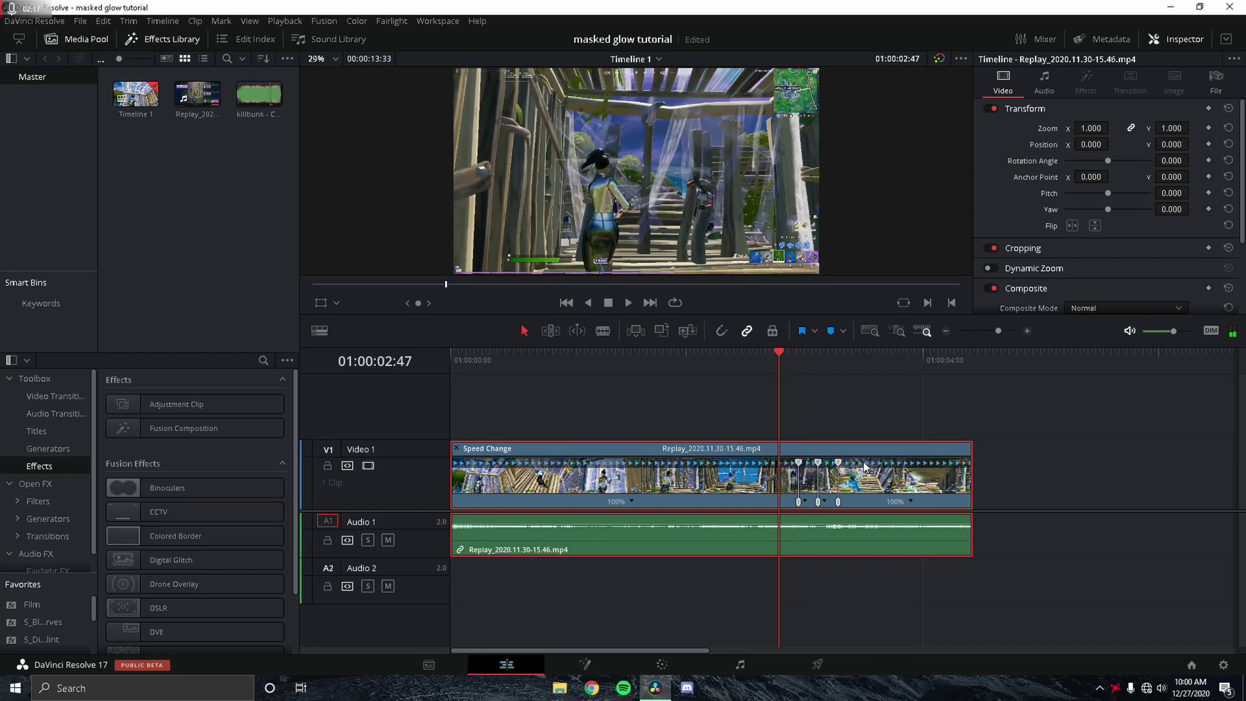
{"action": "key", "text": "Left"}
{"action": "key", "text": "Left"}
{"action": "key", "text": "Left"}
{"action": "key", "text": "Left"}
{"action": "key", "text": "Left"}
{"action": "key", "text": "Left"}
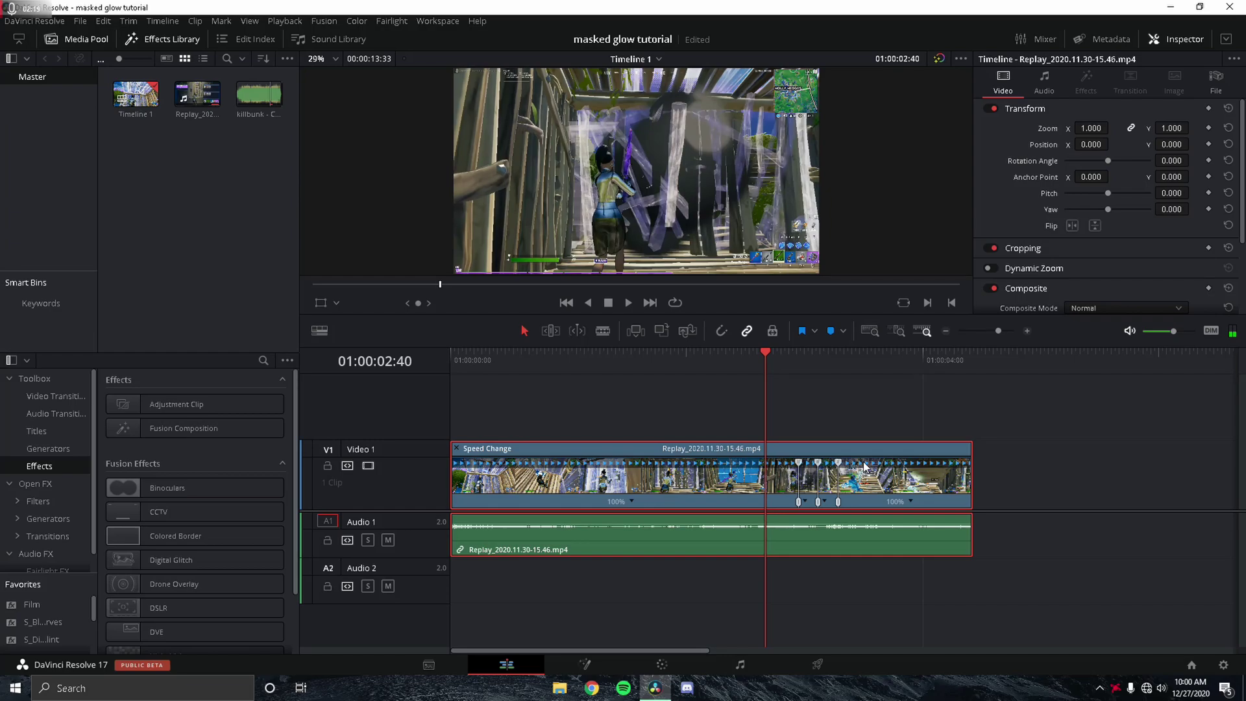
{"action": "key", "text": "Left"}
{"action": "key", "text": "Left"}
{"action": "key", "text": "Left"}
{"action": "key", "text": "Left"}
{"action": "key", "text": "Left"}
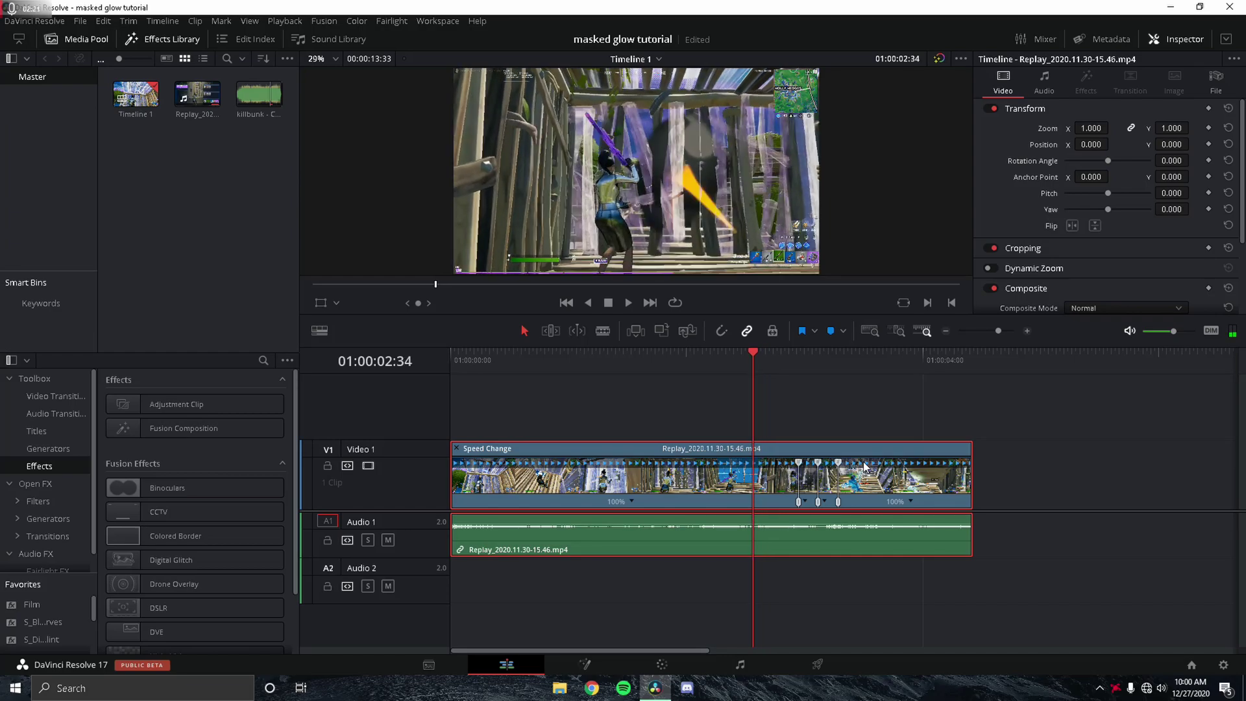
{"action": "left_click", "coordinate": [631, 504]}
{"action": "left_click", "coordinate": [647, 522]}
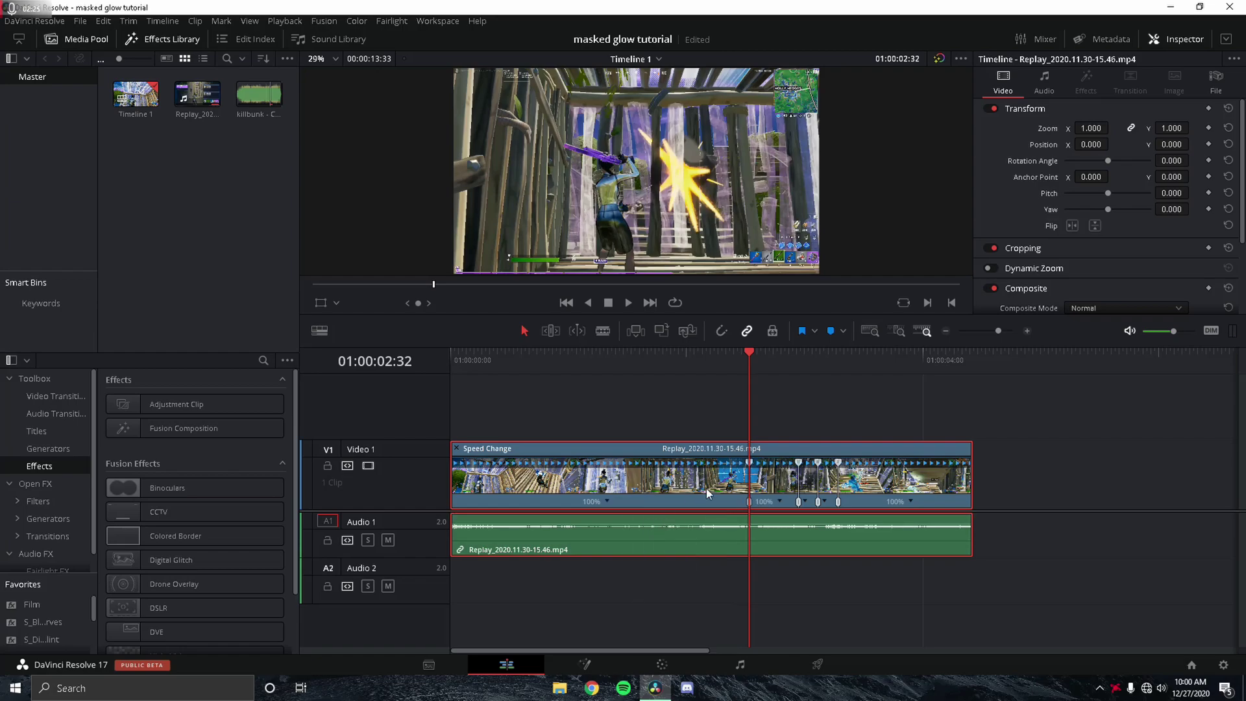
Add a final speed point in the clip's closing segment, at timecode 01:00:03:32
{"action": "left_click", "coordinate": [836, 372]}
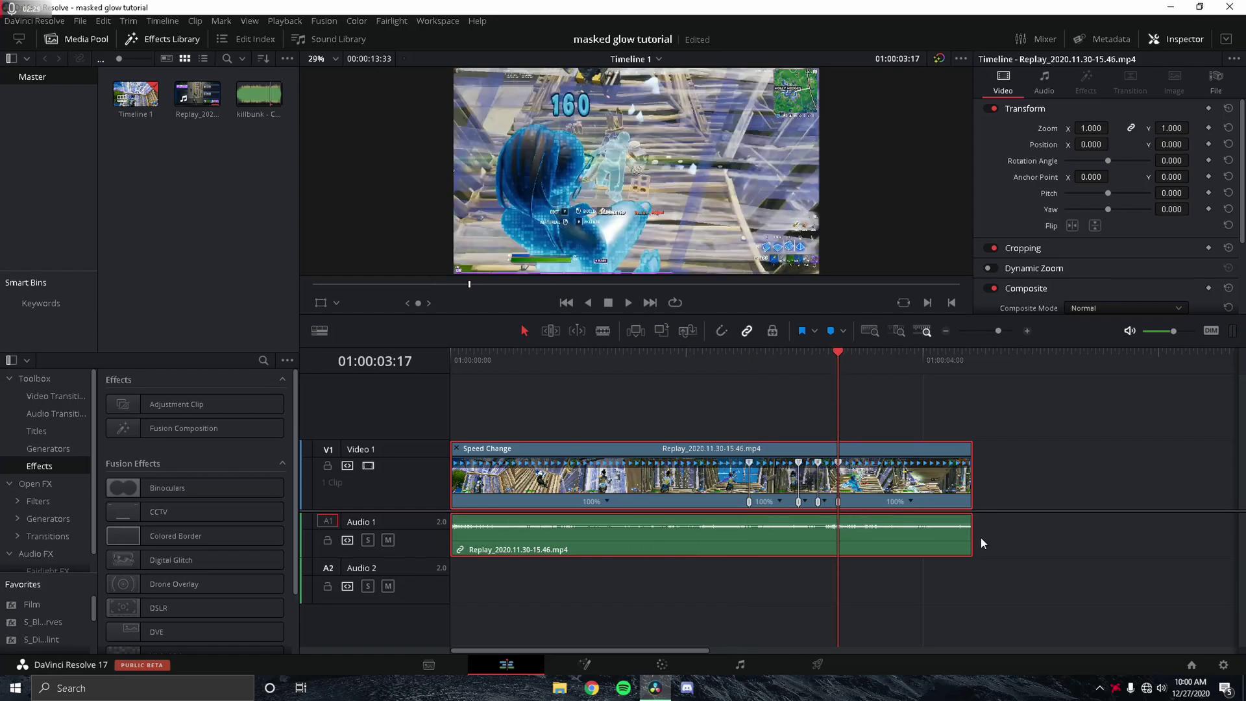
{"action": "key", "text": "space"}
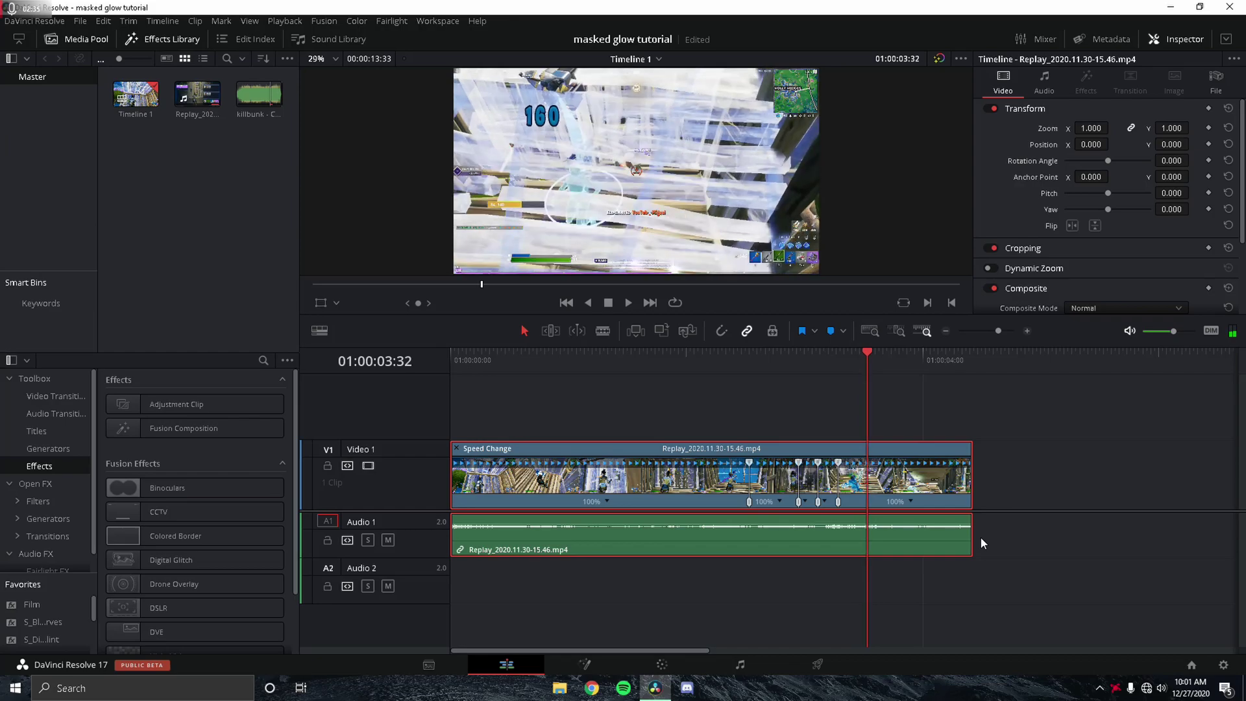
{"action": "left_click", "coordinate": [910, 502]}
{"action": "left_click", "coordinate": [934, 531]}
Set the speed of the segment between the first and second speed points to 50%
{"action": "left_click", "coordinate": [1005, 330]}
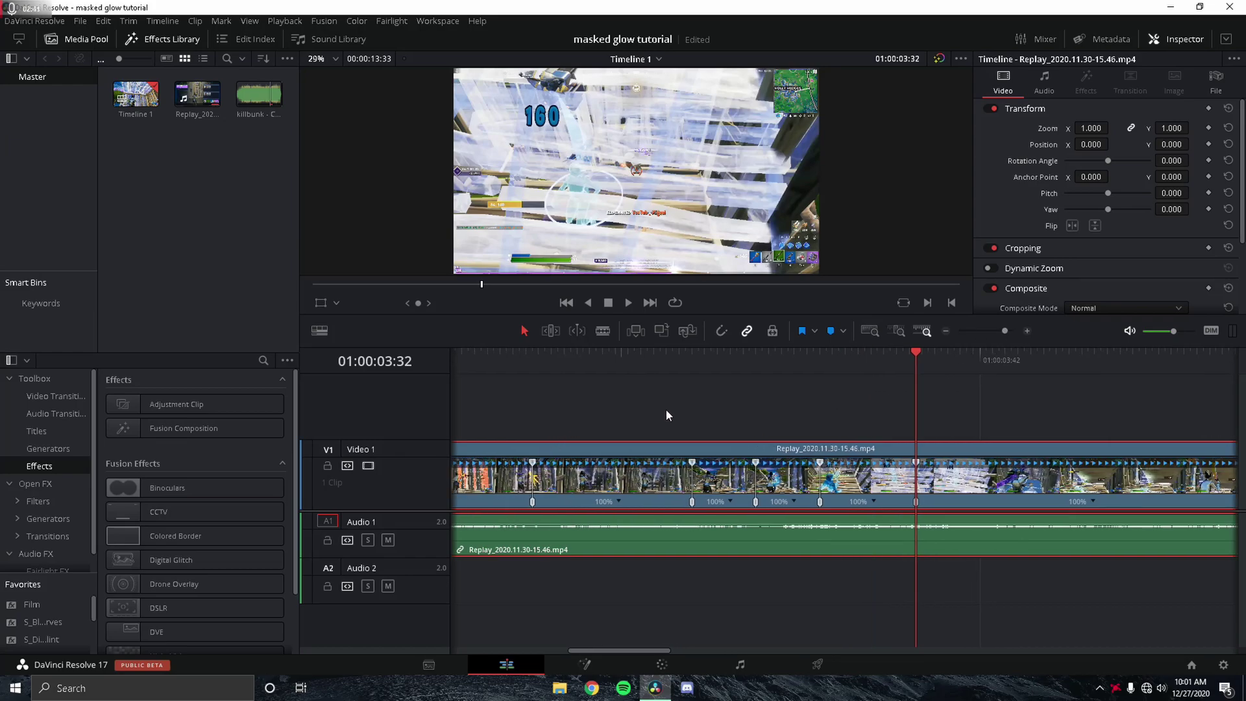
{"action": "right_click", "coordinate": [614, 504]}
{"action": "key", "text": "Escape"}
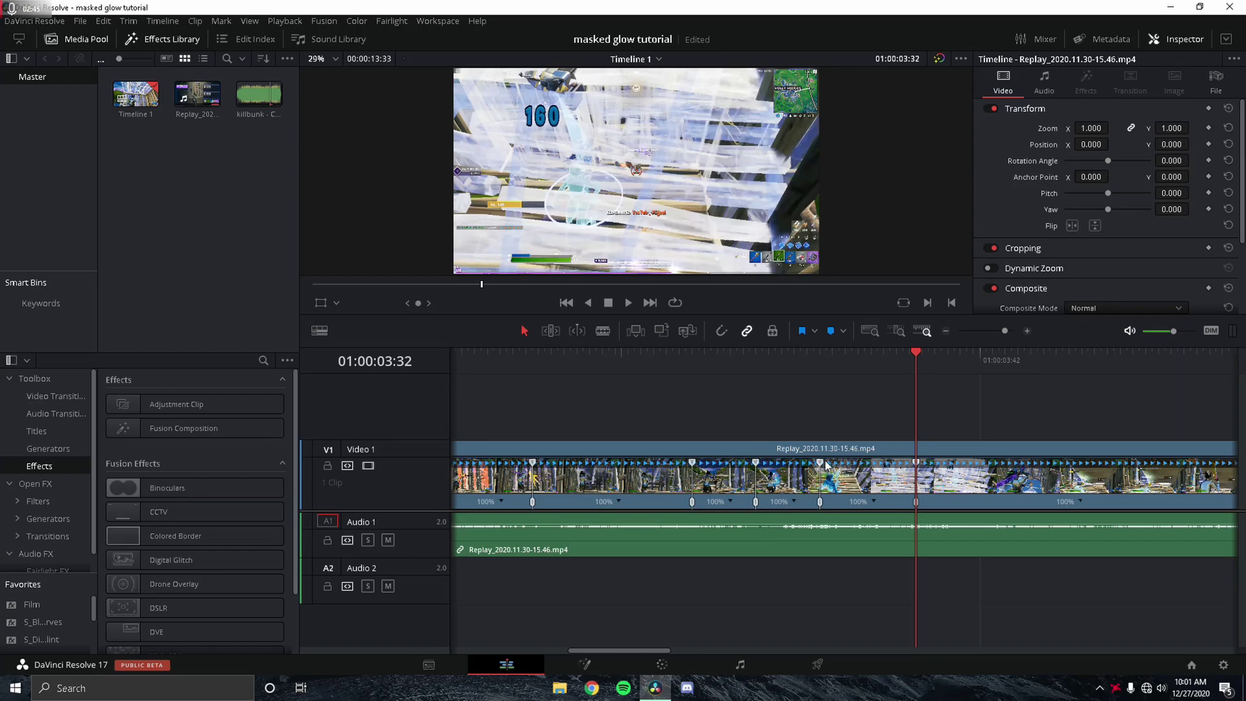
{"action": "left_click", "coordinate": [625, 505]}
{"action": "left_click", "coordinate": [617, 501]}
{"action": "mouse_move", "coordinate": [651, 551]}
{"action": "left_click", "coordinate": [766, 580]}
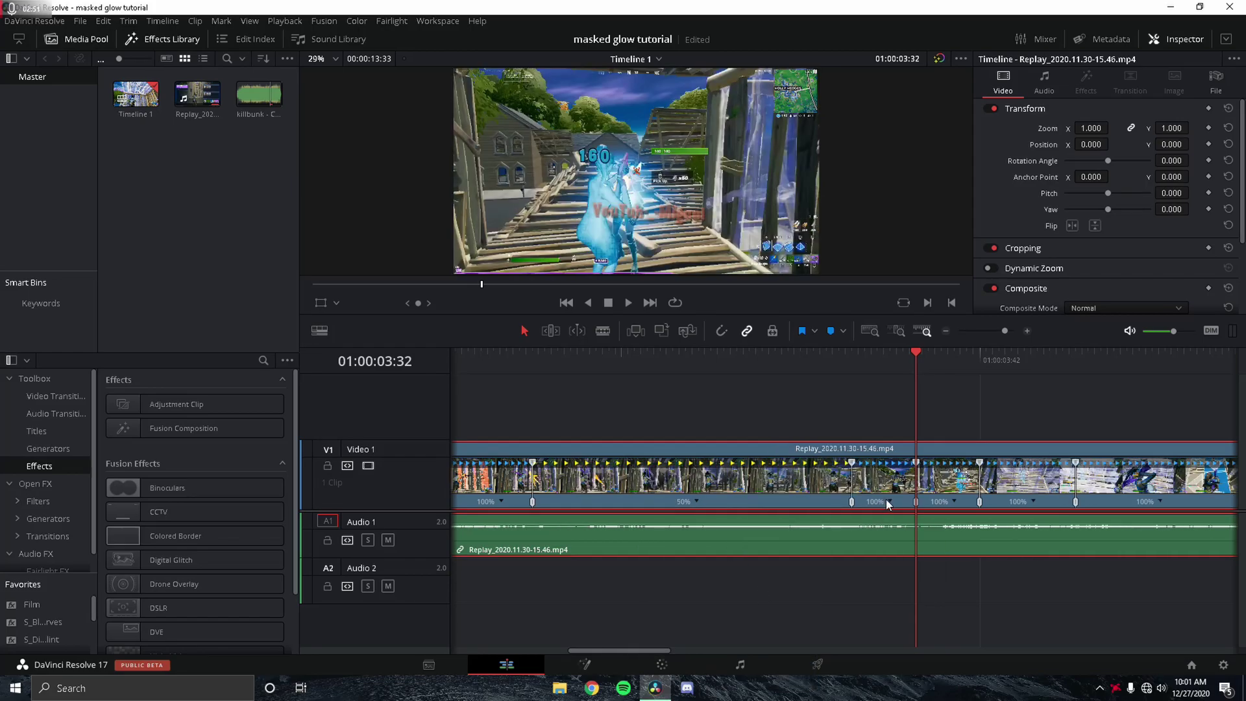
Set the two short segments on either side of the middle speed point to 200% speed
{"action": "left_click", "coordinate": [890, 504]}
{"action": "mouse_move", "coordinate": [928, 551]}
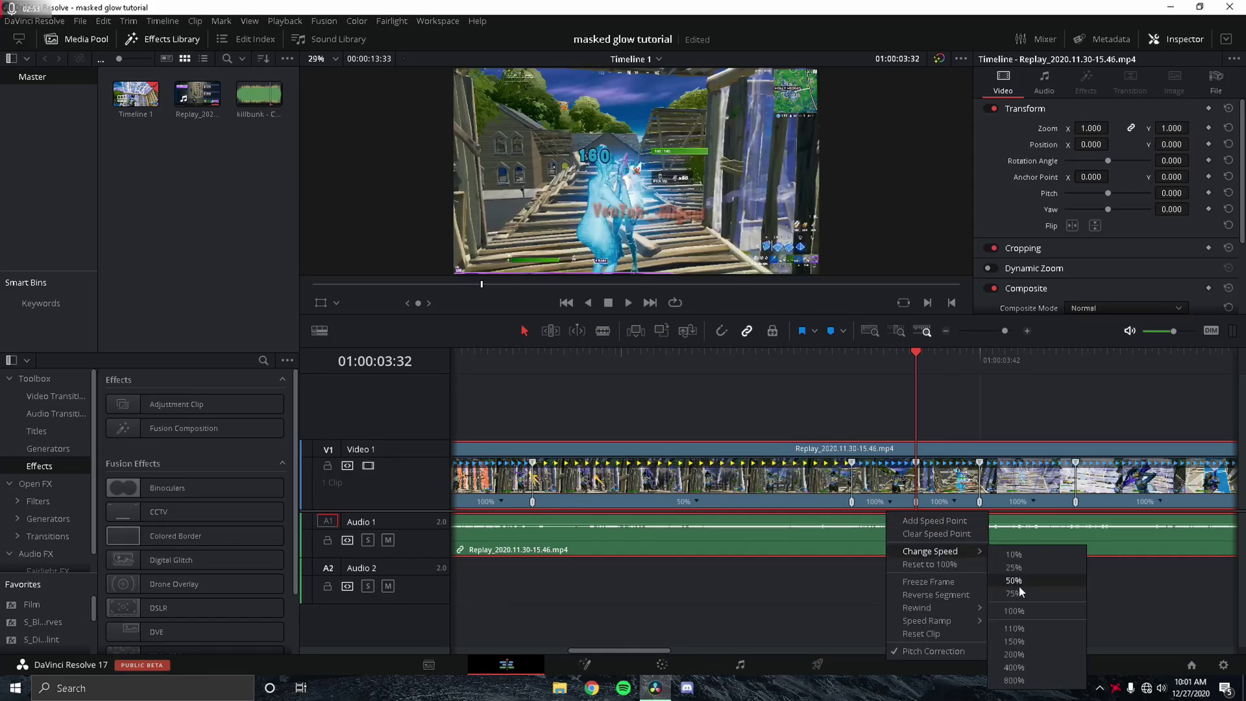
{"action": "left_click", "coordinate": [1014, 641]}
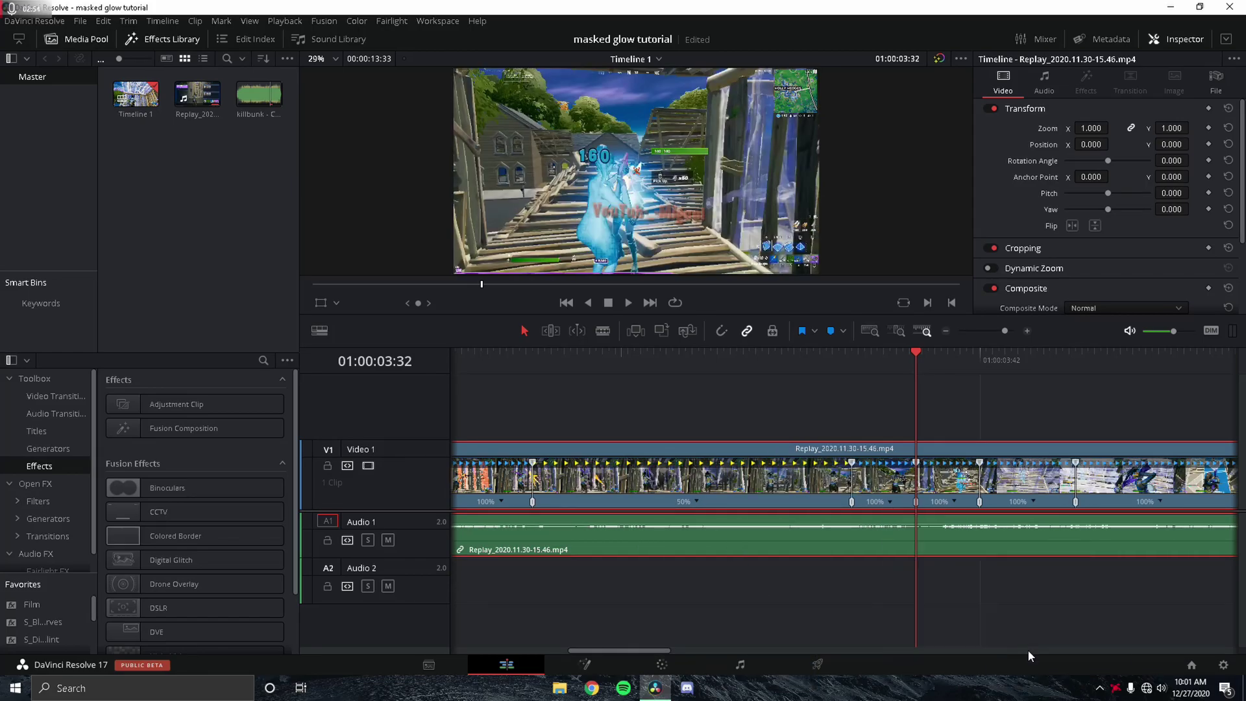
{"action": "left_click", "coordinate": [922, 502]}
{"action": "mouse_move", "coordinate": [992, 551]}
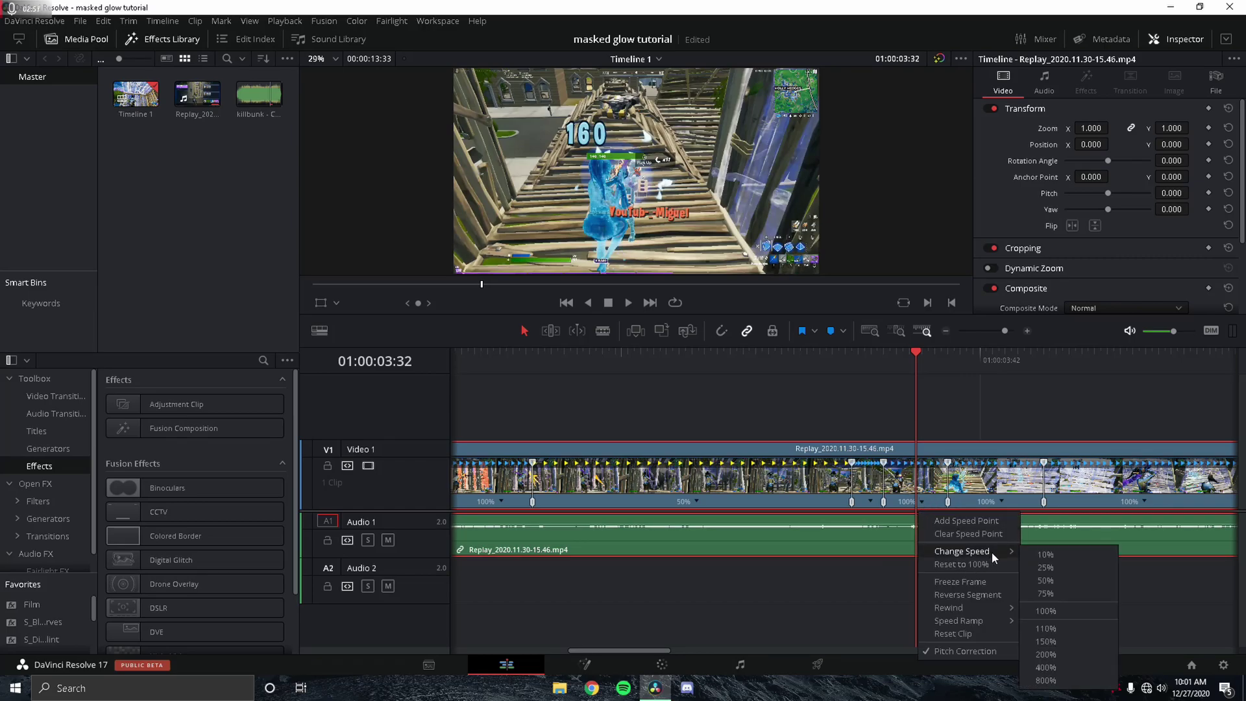
{"action": "left_click", "coordinate": [1058, 653]}
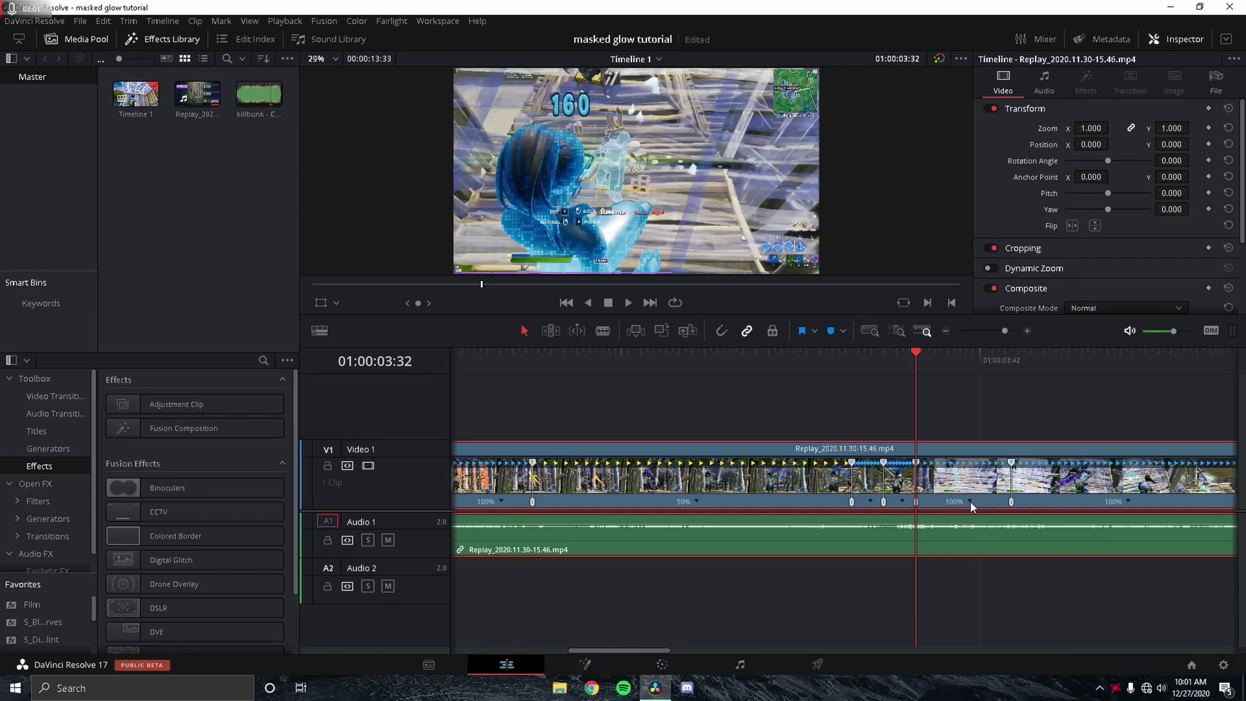
Set the speed of the segment between the last two speed points to 50%
{"action": "left_click", "coordinate": [971, 501]}
{"action": "mouse_move", "coordinate": [1016, 552]}
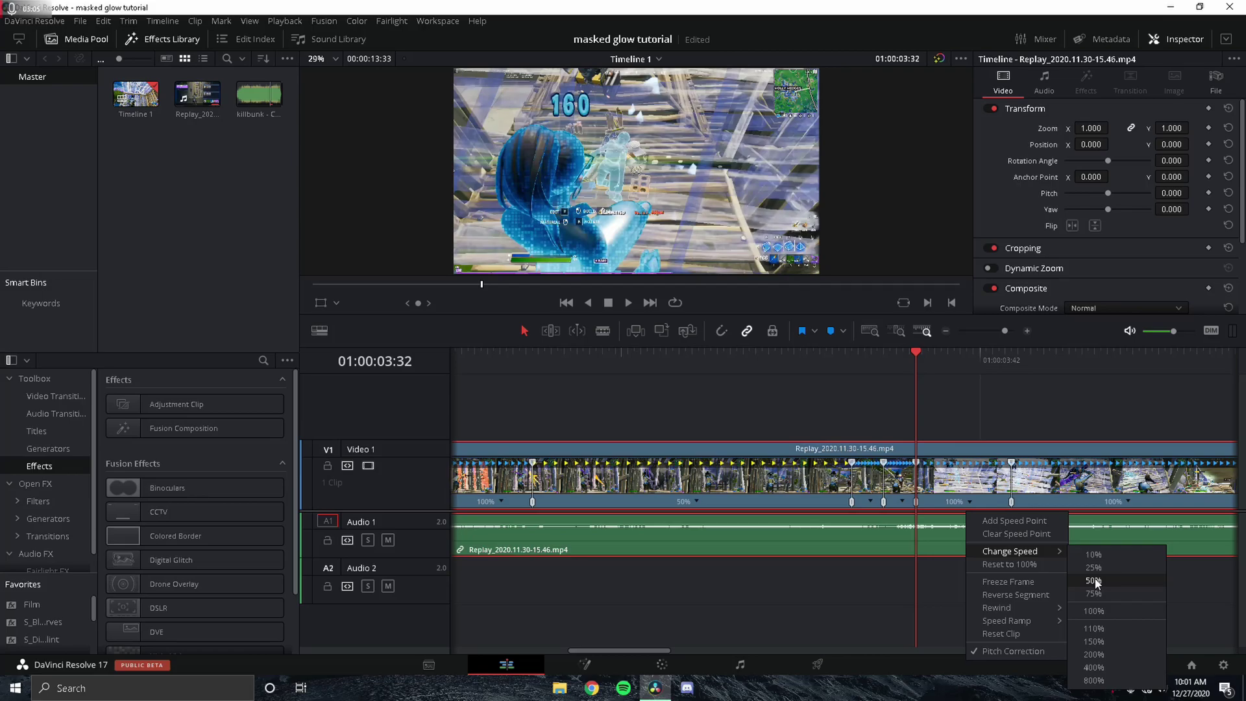
{"action": "left_click", "coordinate": [1094, 580]}
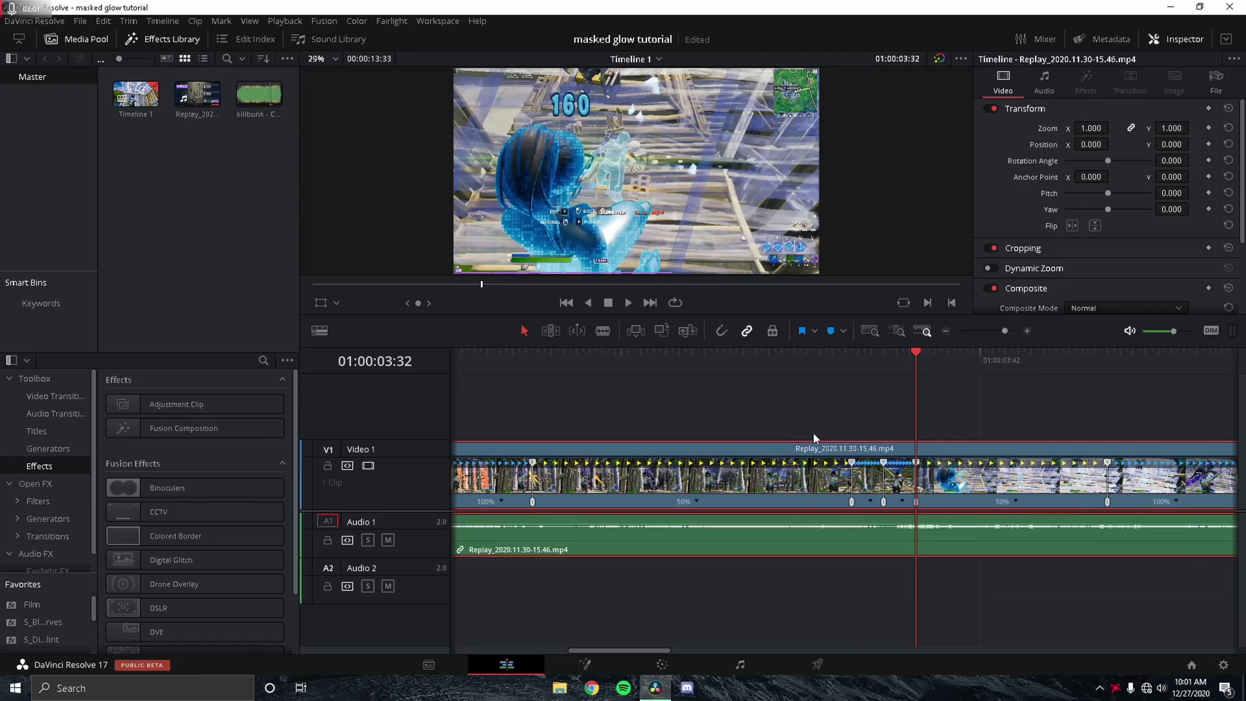
Play back the retimed section to review the speed ramp and return to just before the first speed point
{"action": "left_click_drag", "start_coordinate": [1004, 331], "coordinate": [996, 331]}
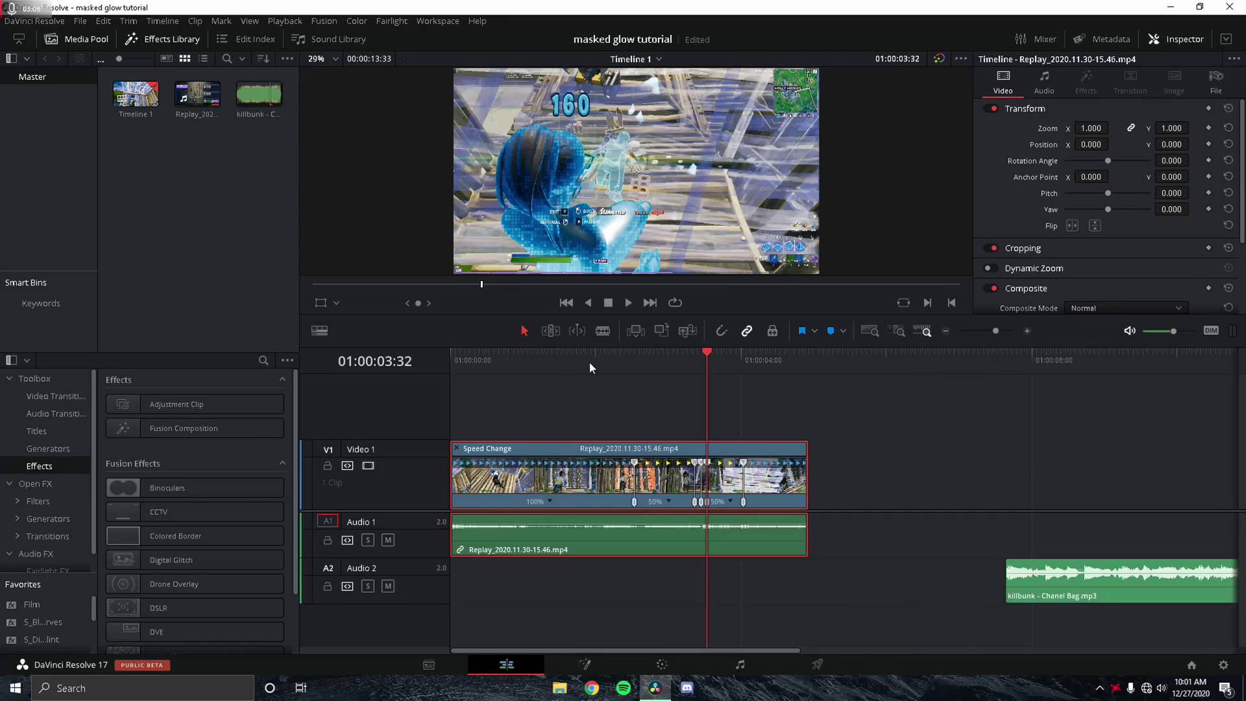
{"action": "left_click", "coordinate": [612, 362]}
{"action": "key", "text": "space"}
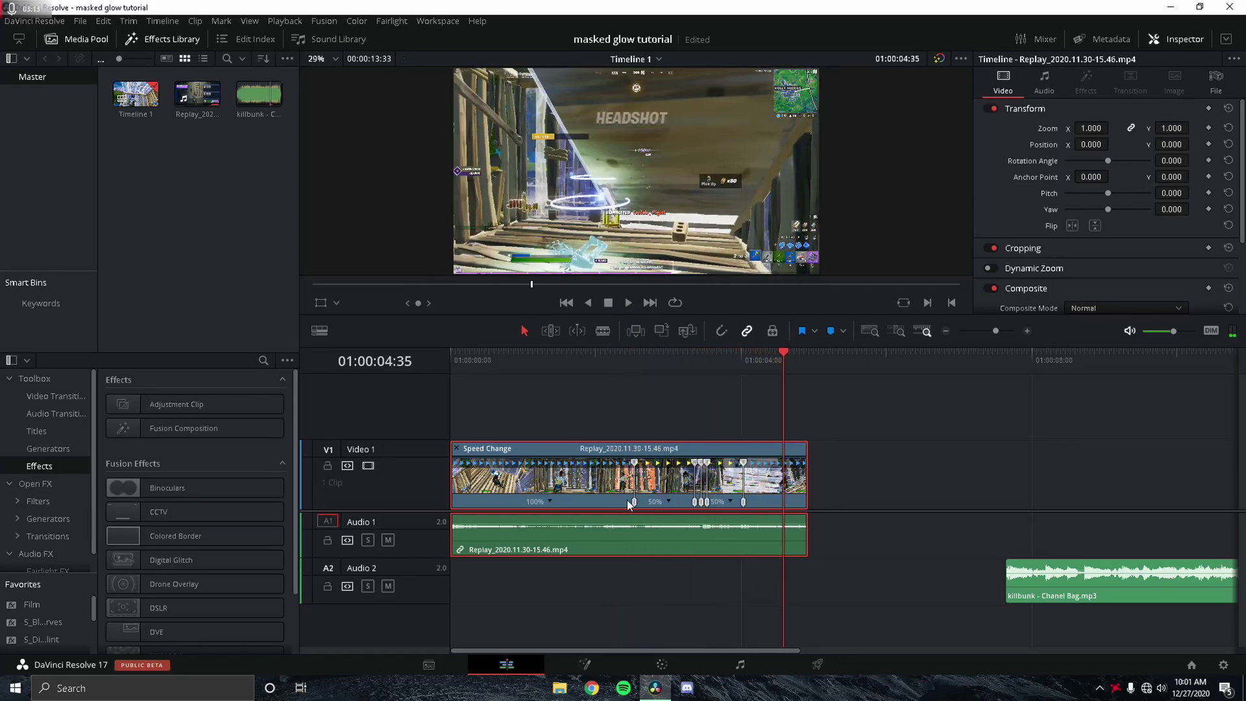
{"action": "left_click", "coordinate": [629, 365]}
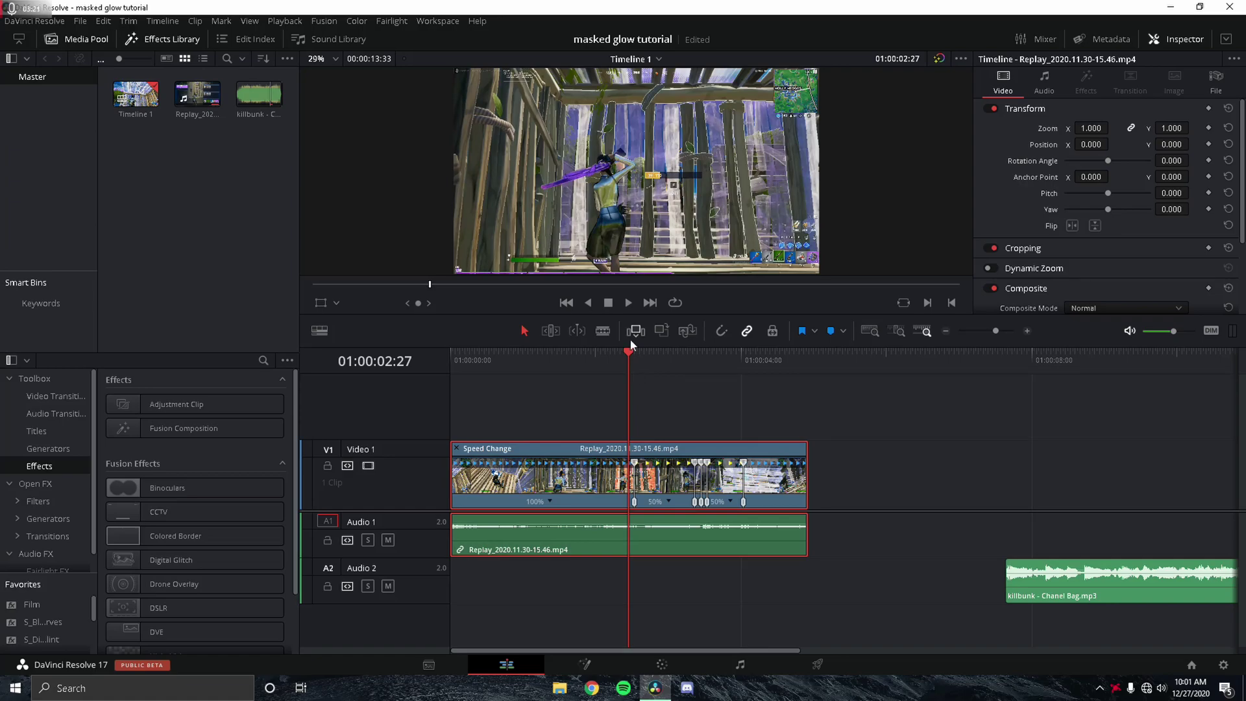
Lock the Audio 1 track and unlock it again
{"action": "left_click", "coordinate": [327, 538]}
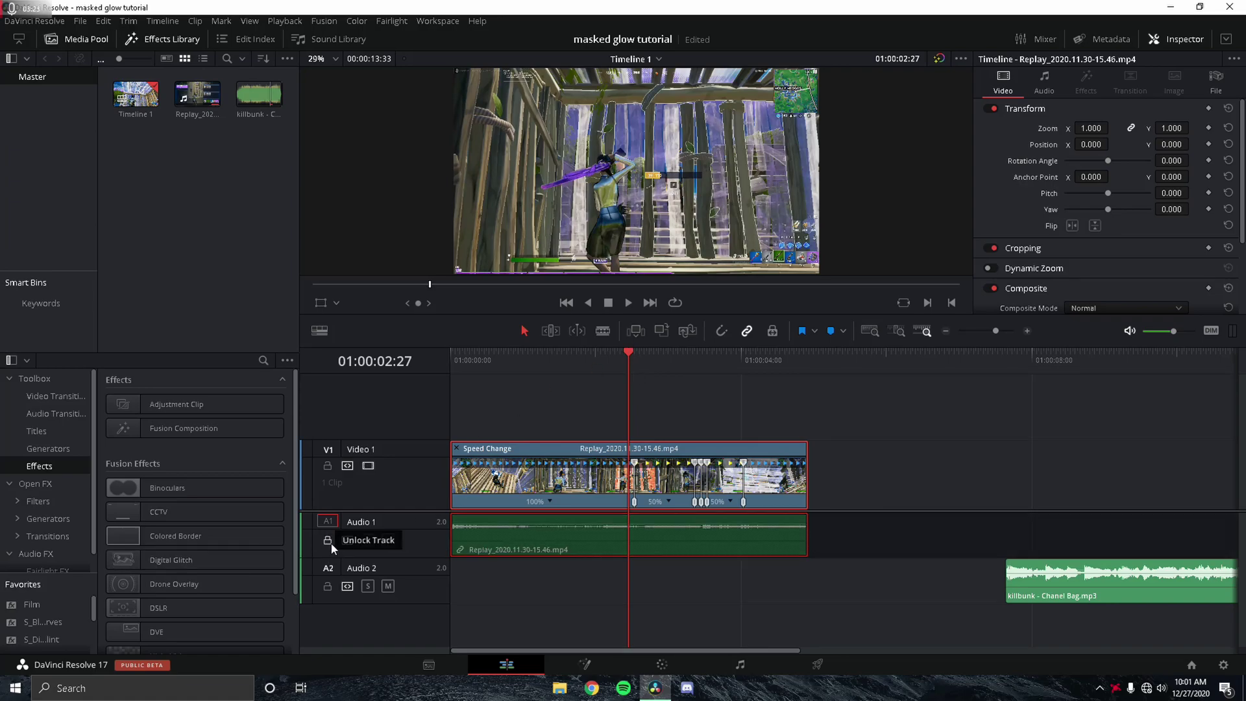
{"action": "left_click", "coordinate": [327, 541]}
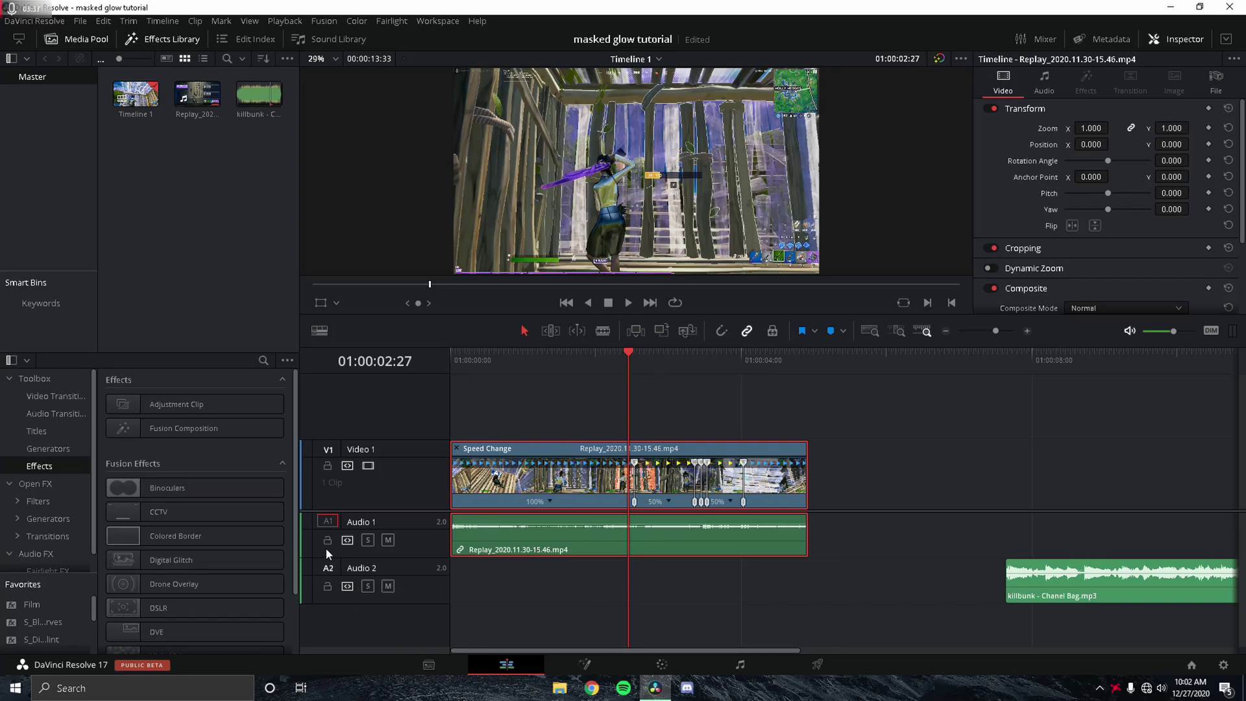
Play back and scrub the retimed section around the shot to check the speed ramp
{"action": "key", "text": "space"}
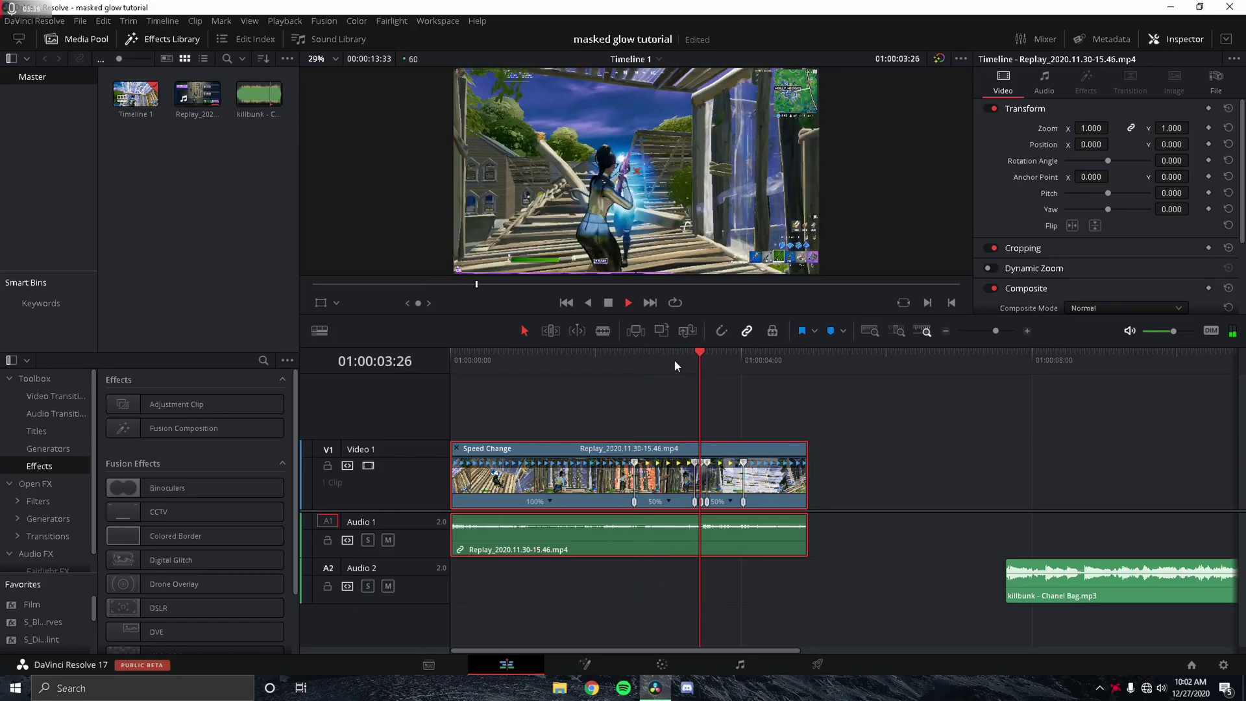
{"action": "left_click", "coordinate": [609, 357]}
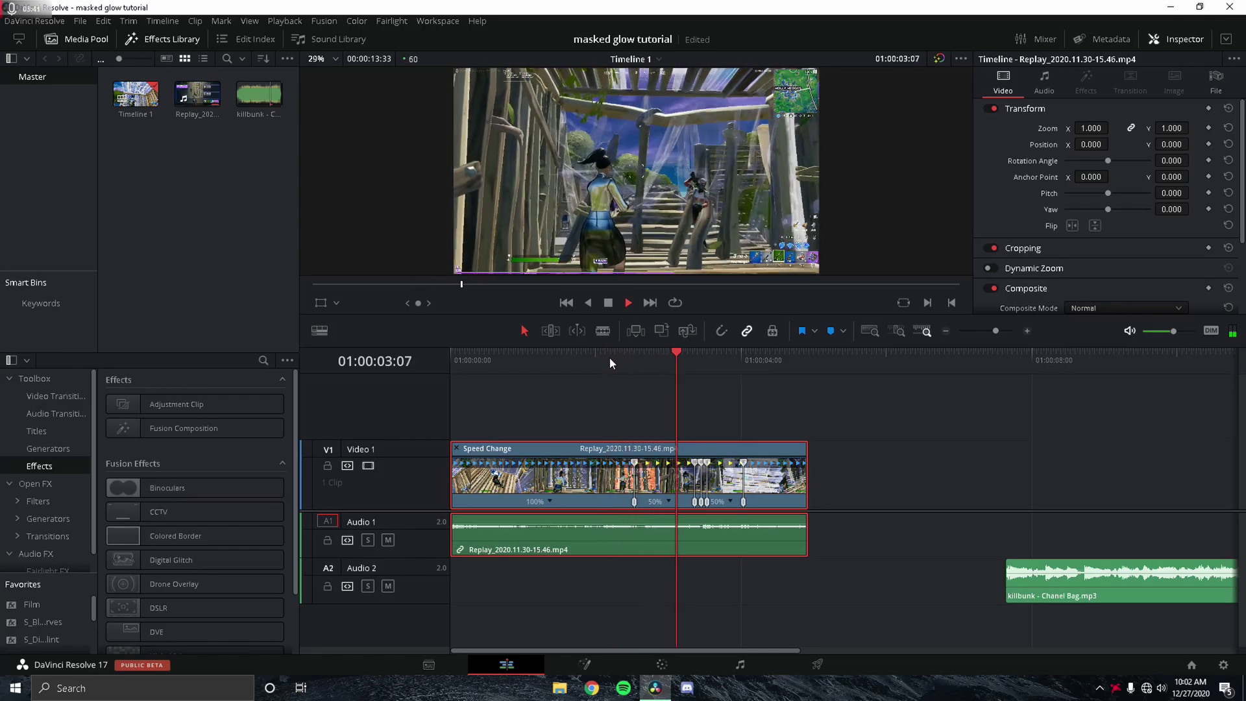
{"action": "left_click", "coordinate": [626, 357]}
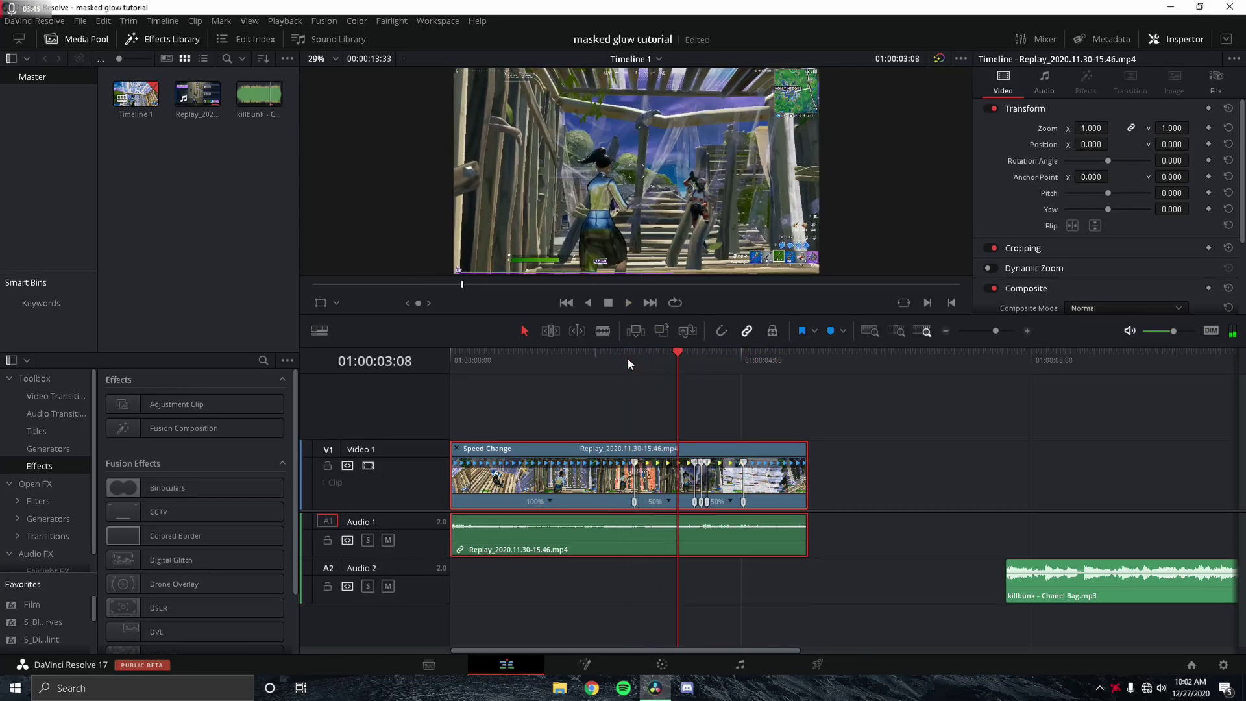
{"action": "key", "text": "space"}
{"action": "left_click_drag", "start_coordinate": [652, 356], "coordinate": [692, 358]}
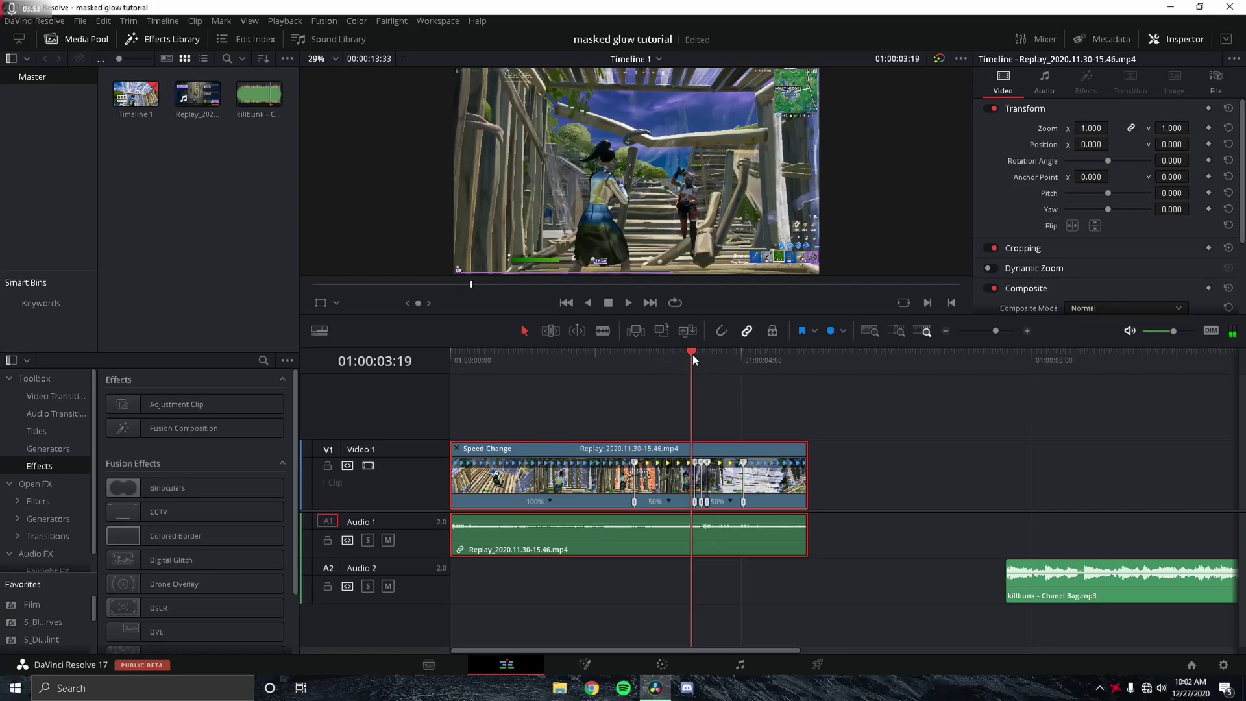
{"action": "mouse_move", "coordinate": [691, 355]}
{"action": "left_mouse_down"}
{"action": "mouse_move", "coordinate": [709, 351]}
{"action": "mouse_move", "coordinate": [682, 349]}
{"action": "left_mouse_up"}
{"action": "key", "text": "space"}
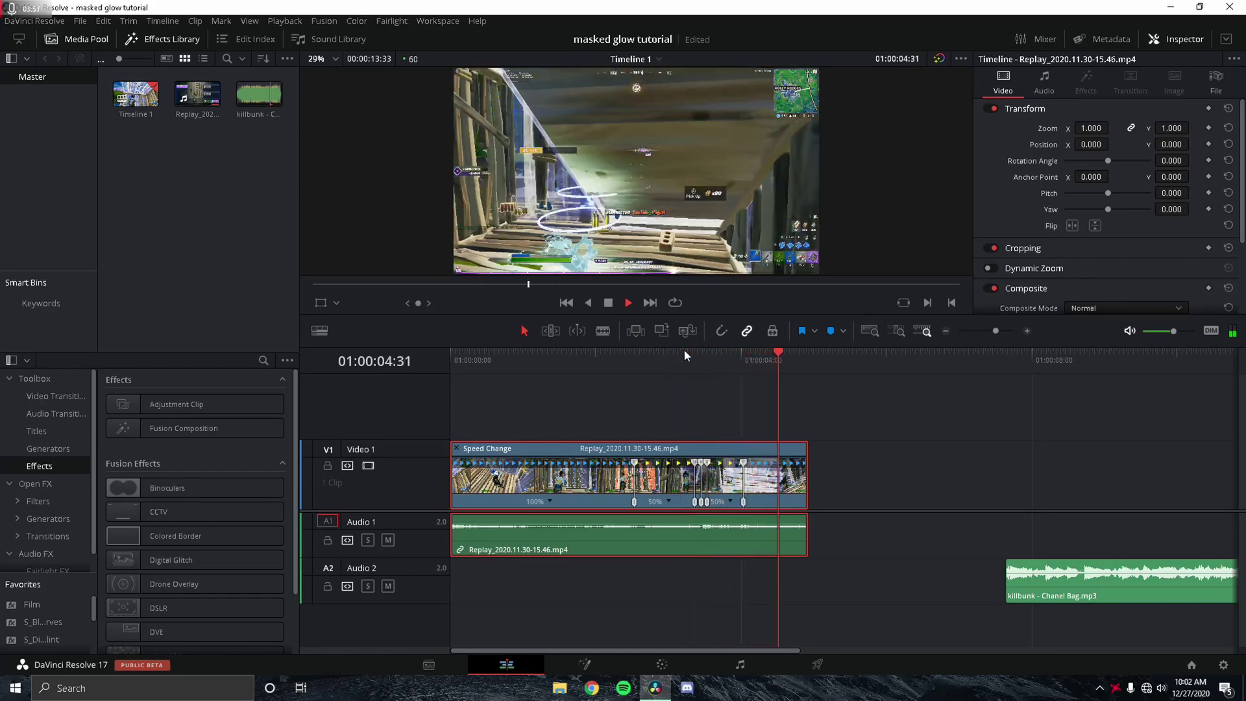
{"action": "left_click_drag", "start_coordinate": [684, 349], "coordinate": [638, 354]}
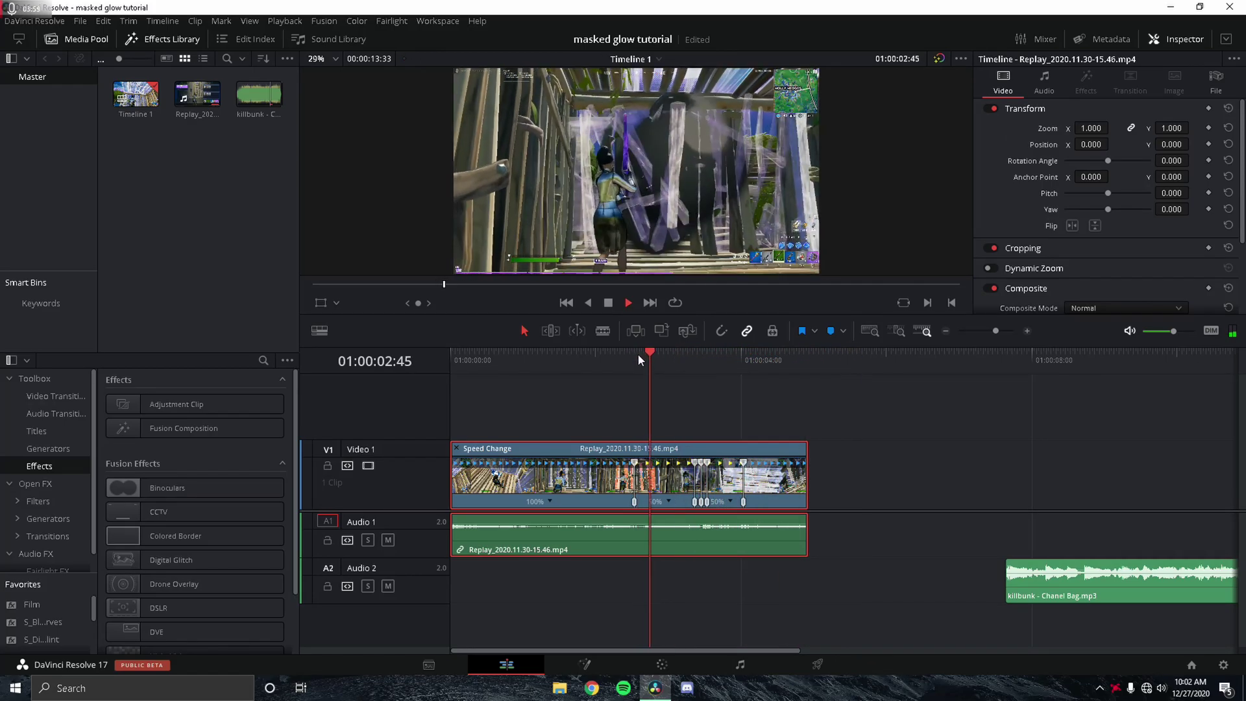
{"action": "key", "text": "space"}
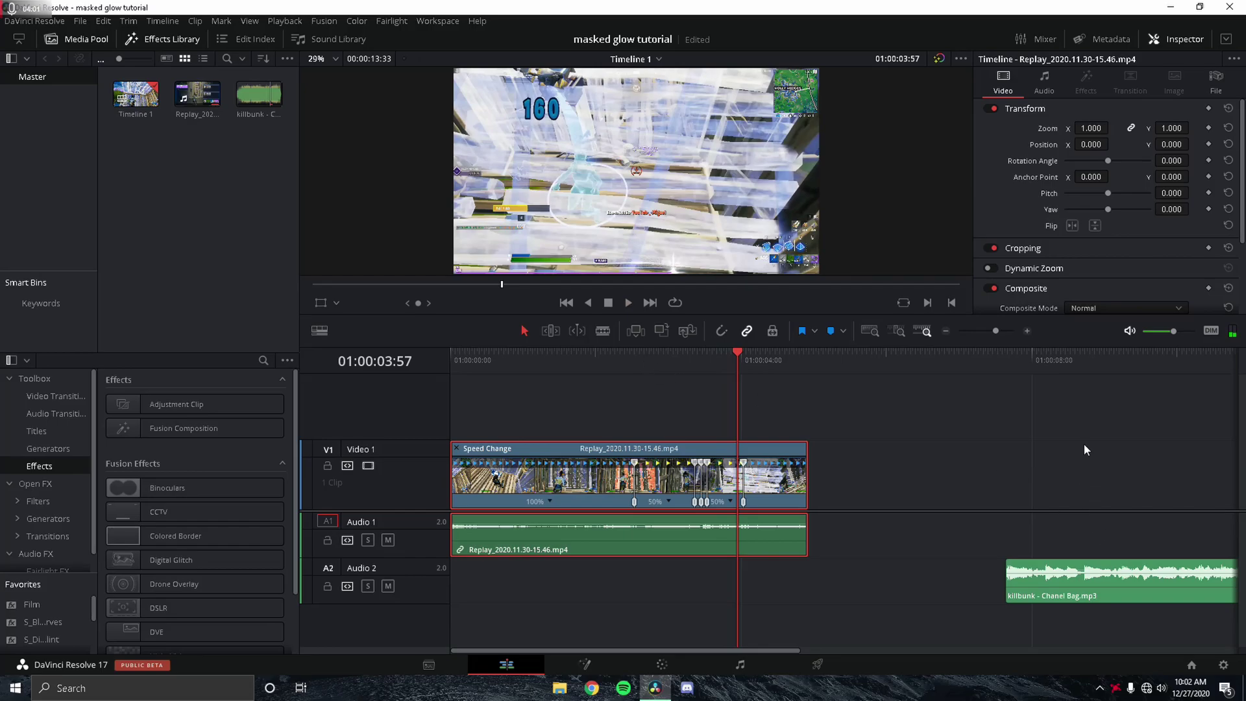
Place the playhead on the middle speed point at 01:00:03:27 and add a marker to the gameplay clip there
{"action": "left_click_drag", "start_coordinate": [714, 362], "coordinate": [704, 359]}
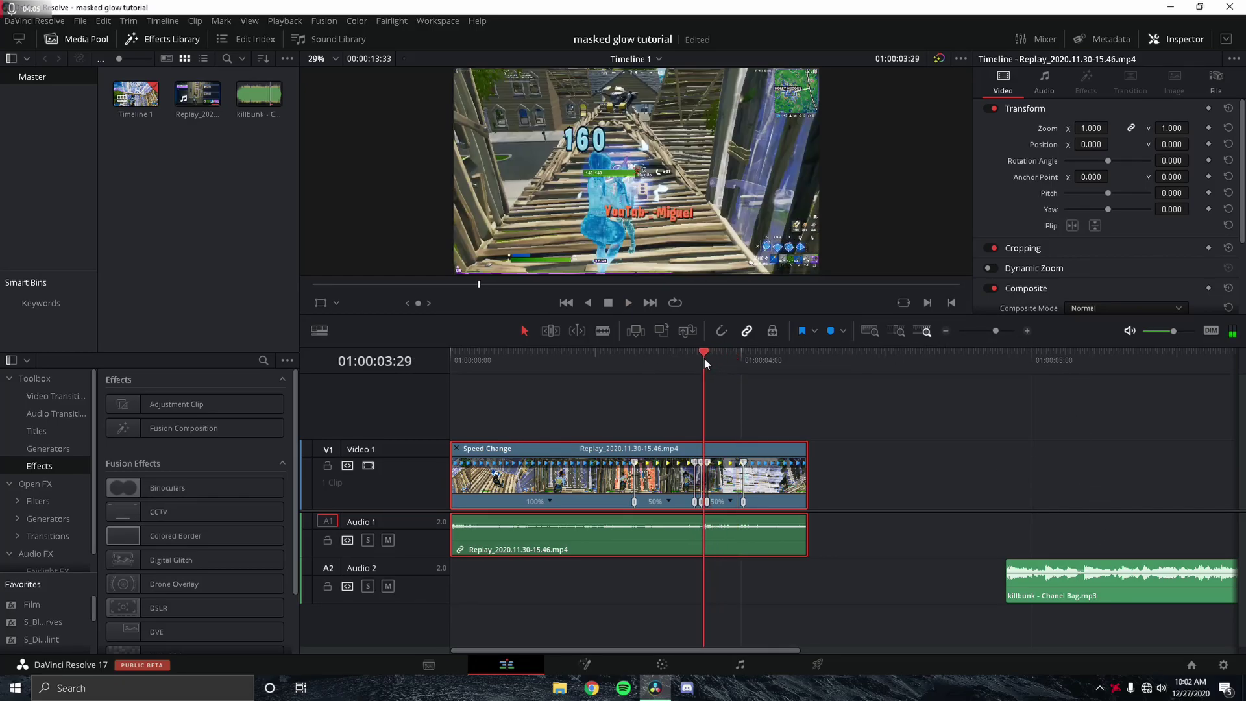
{"action": "key", "text": "Left"}
{"action": "left_click", "coordinate": [1027, 330]}
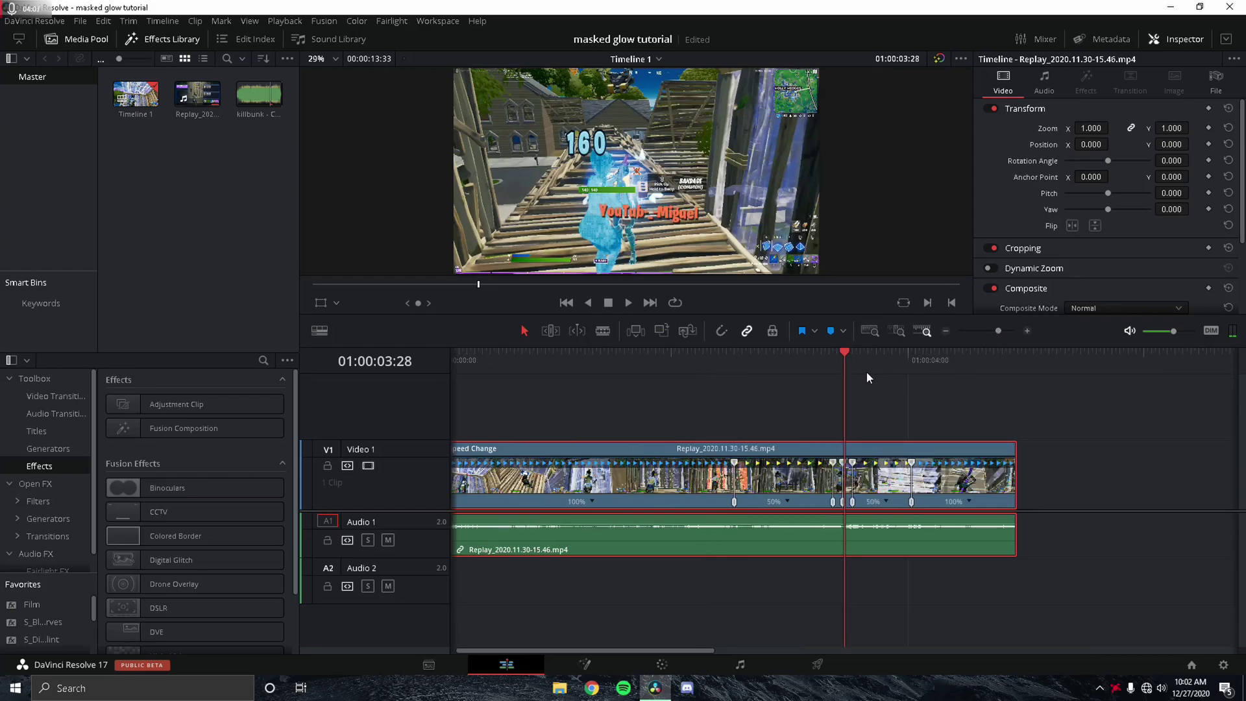
{"action": "left_click", "coordinate": [984, 329]}
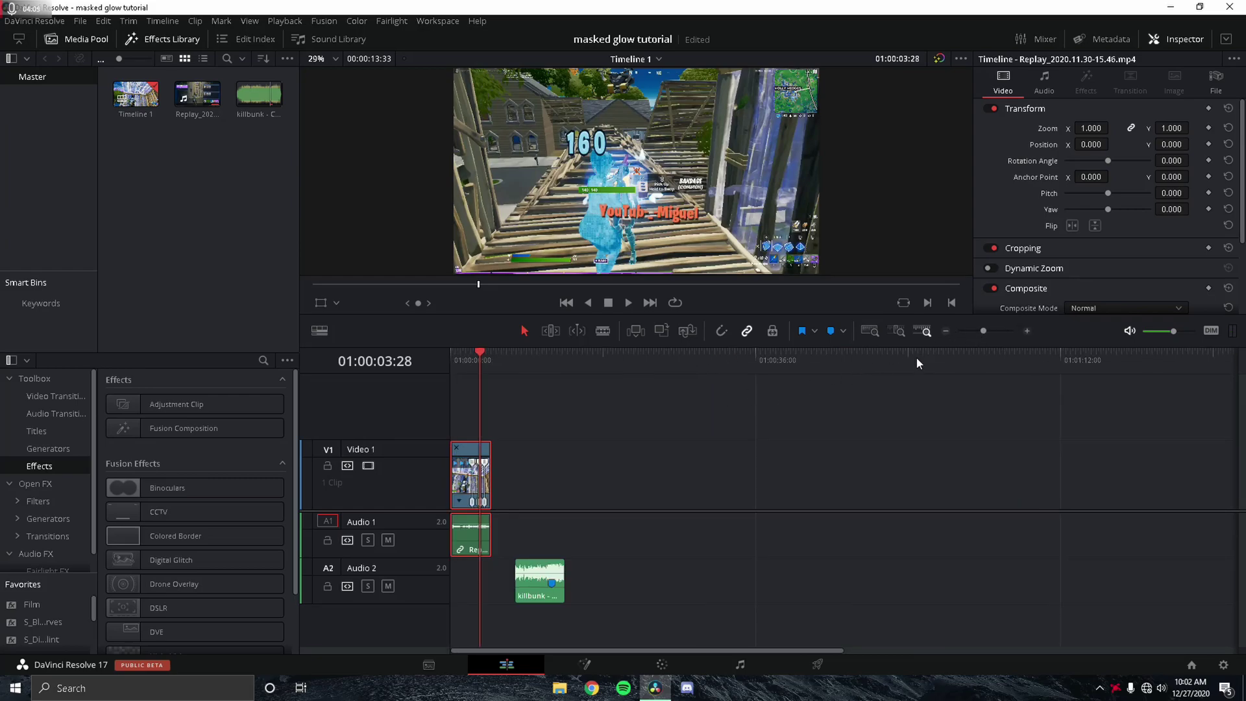
{"action": "left_click", "coordinate": [1008, 331]}
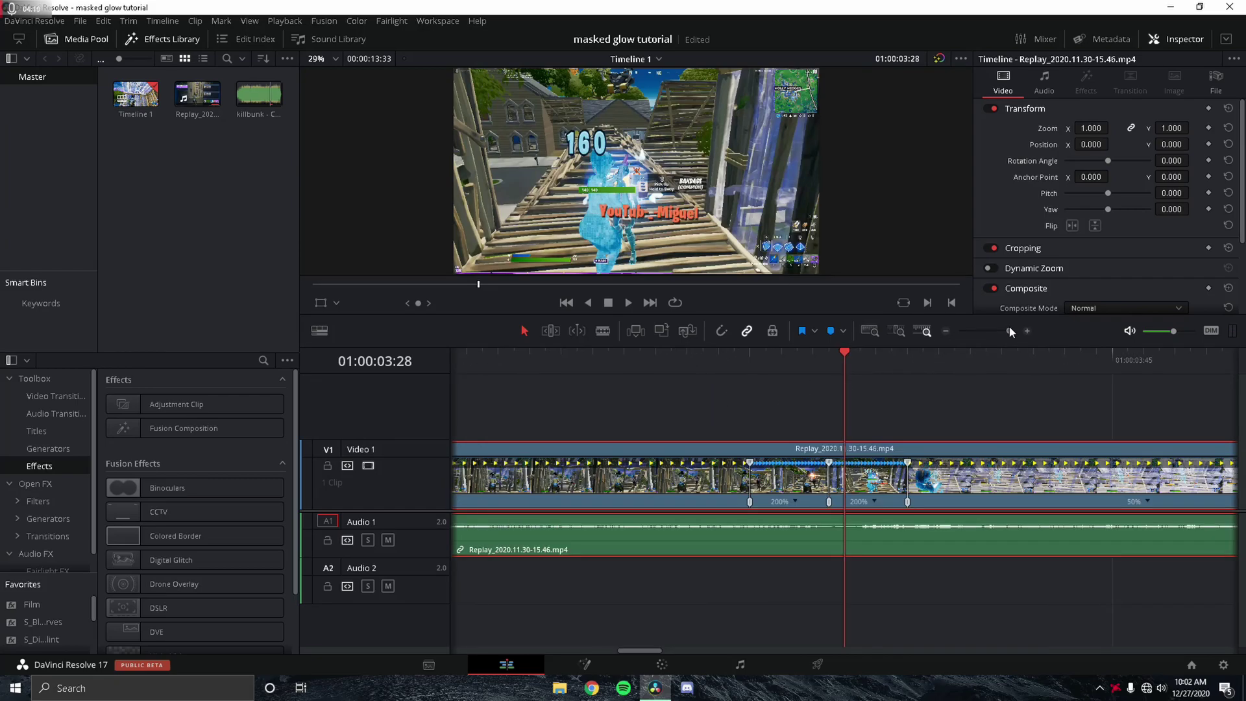
{"action": "left_click", "coordinate": [828, 368]}
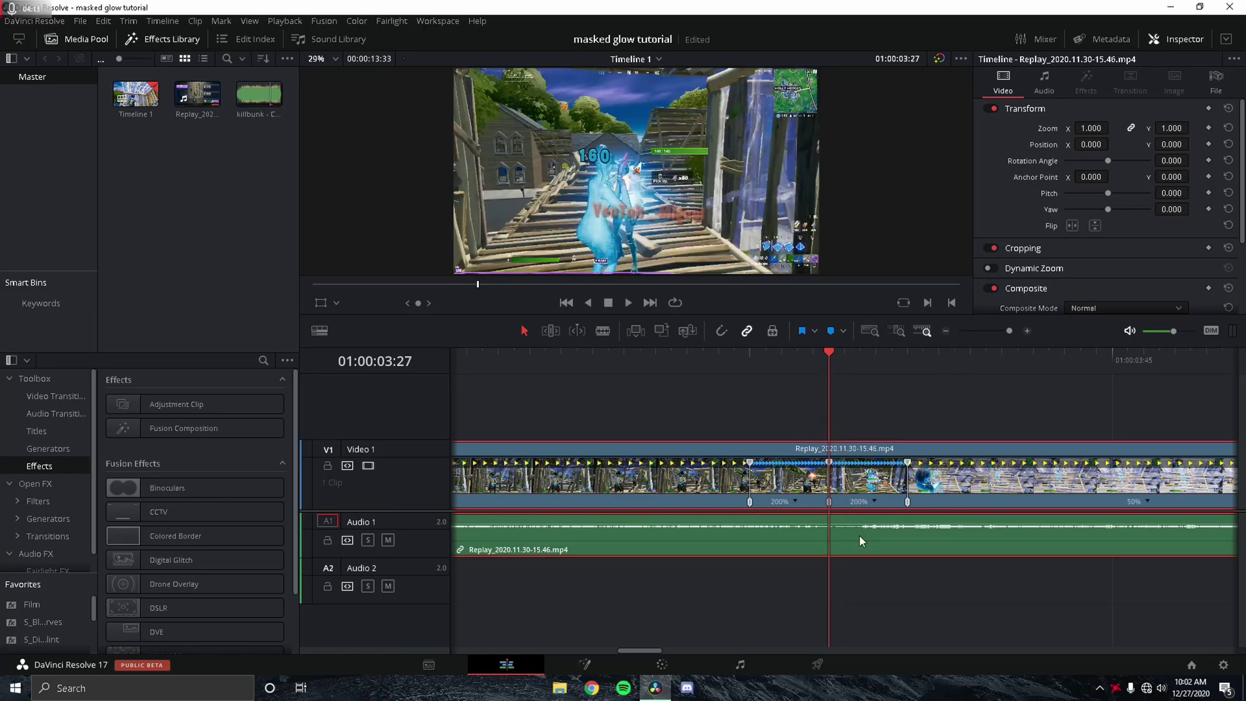
{"action": "left_click", "coordinate": [987, 331]}
{"action": "left_click_drag", "start_coordinate": [987, 334], "coordinate": [991, 333]}
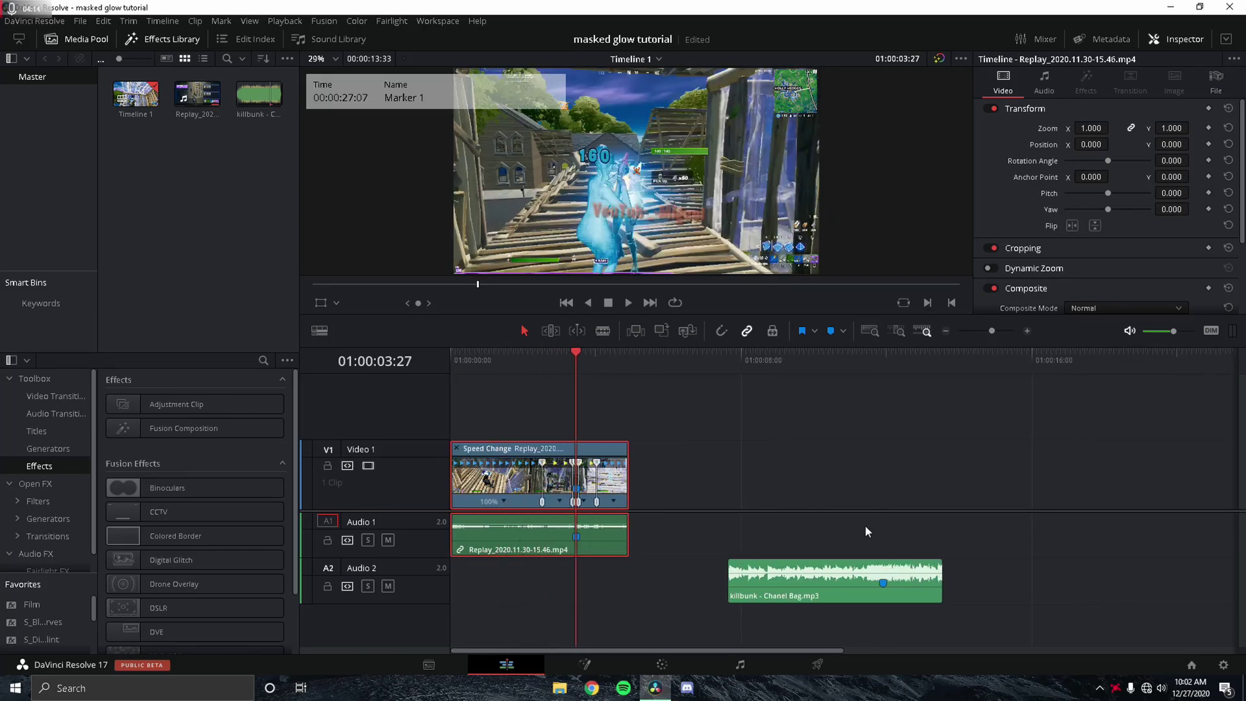
Move the music clip to the timeline start, align the gameplay clip's marker with the music marker, and extend the gameplay clip to the music's length
{"action": "left_click_drag", "start_coordinate": [831, 588], "coordinate": [553, 590]}
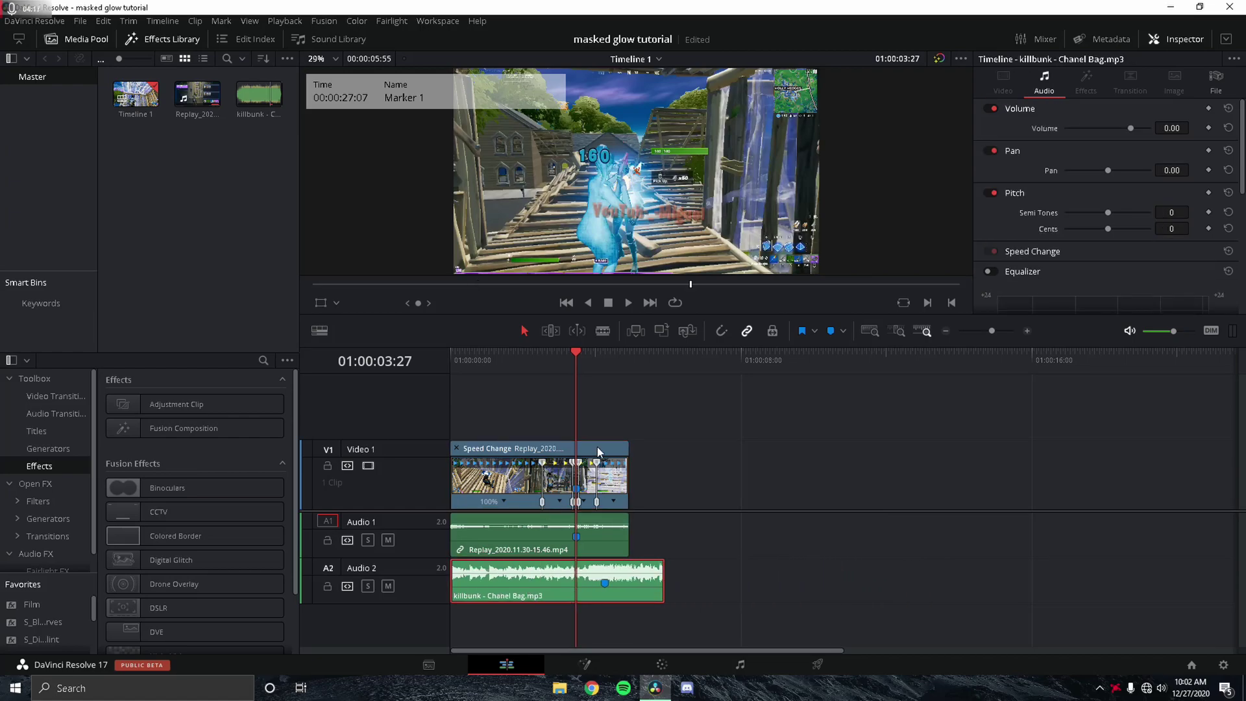
{"action": "left_click_drag", "start_coordinate": [599, 452], "coordinate": [612, 453]}
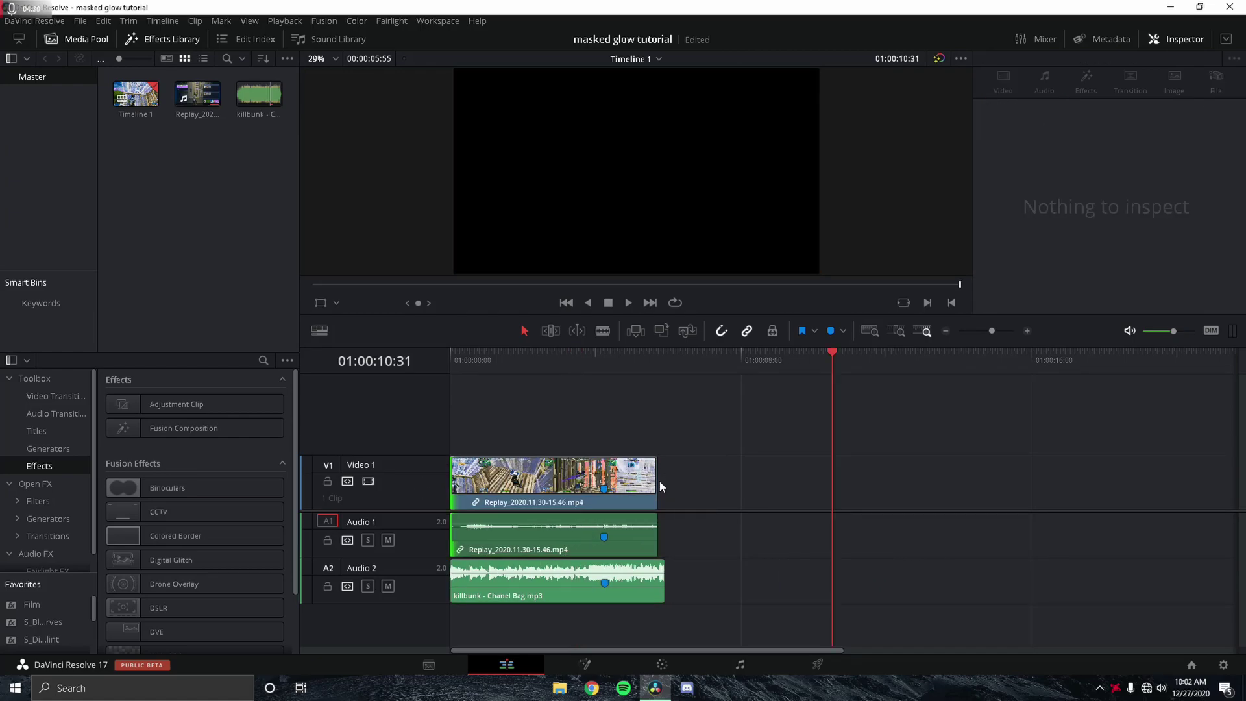
{"action": "left_click_drag", "start_coordinate": [659, 480], "coordinate": [665, 480]}
Play the timeline from the start and replay the section around the markers to check the shot's sync with the music
{"action": "left_click_drag", "start_coordinate": [477, 364], "coordinate": [428, 356]}
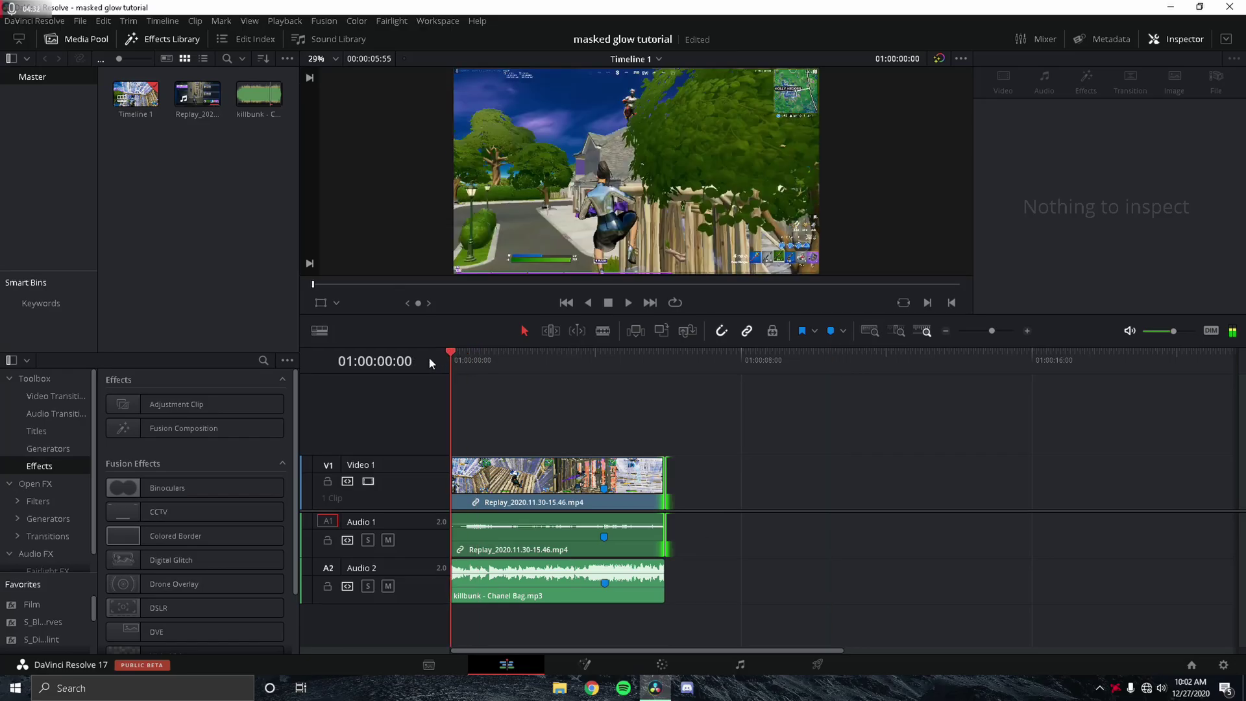
{"action": "key", "text": "space"}
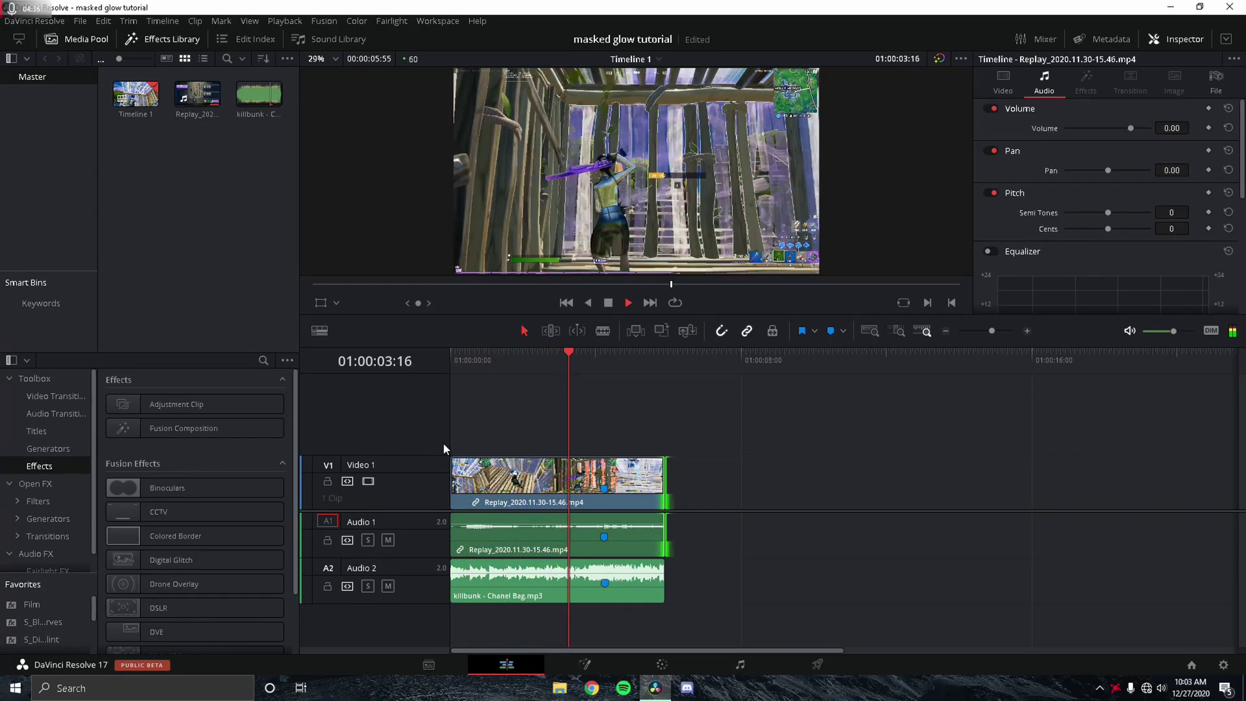
{"action": "key", "text": "space"}
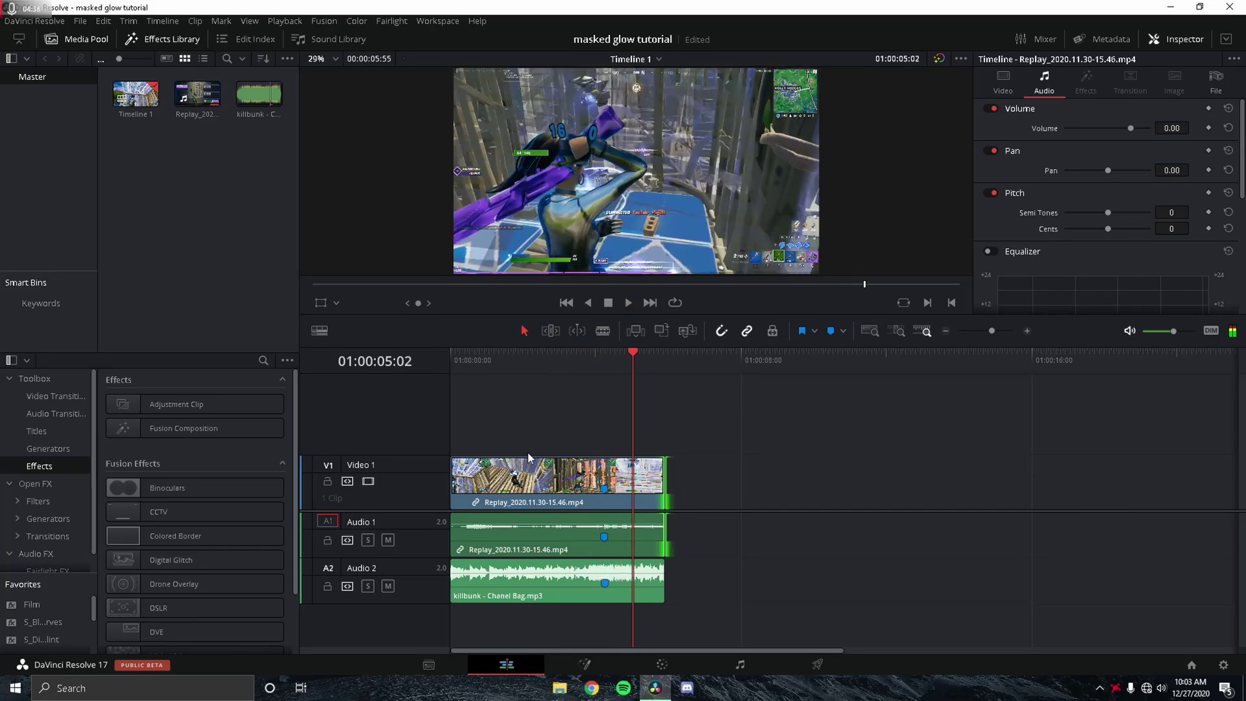
{"action": "left_click", "coordinate": [578, 360]}
{"action": "key", "text": "space"}
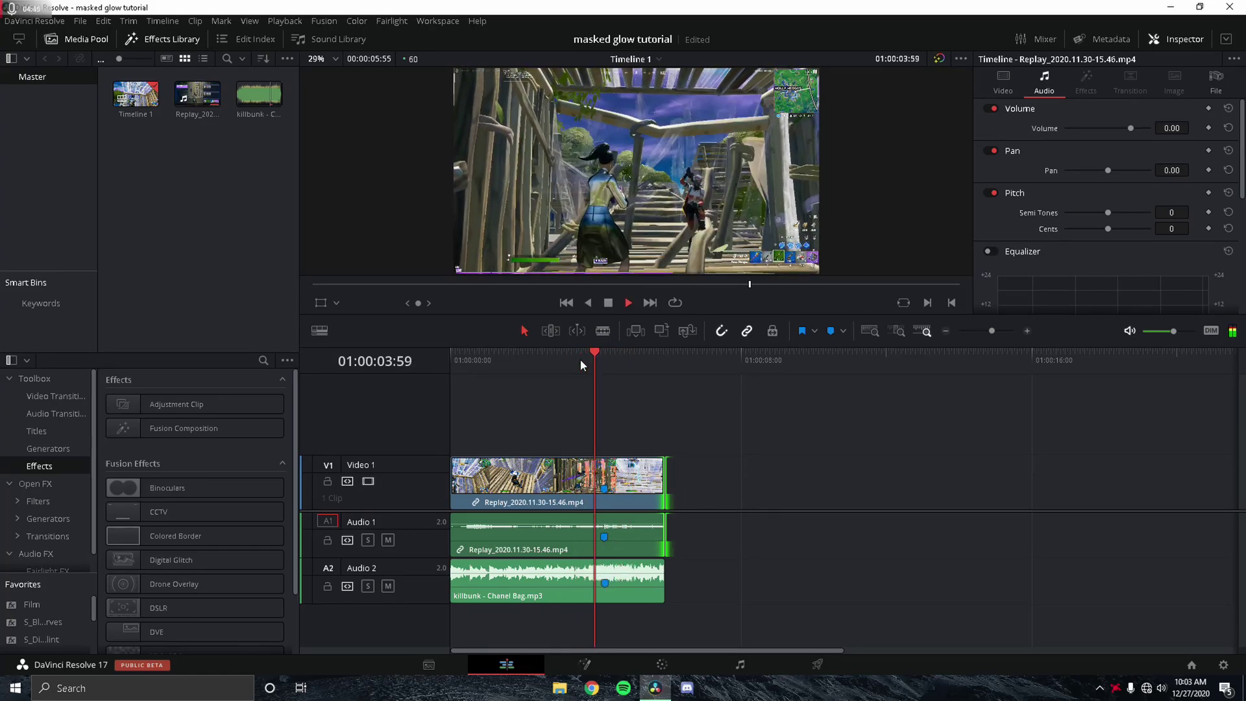
{"action": "key", "text": "space"}
{"action": "left_click", "coordinate": [601, 362]}
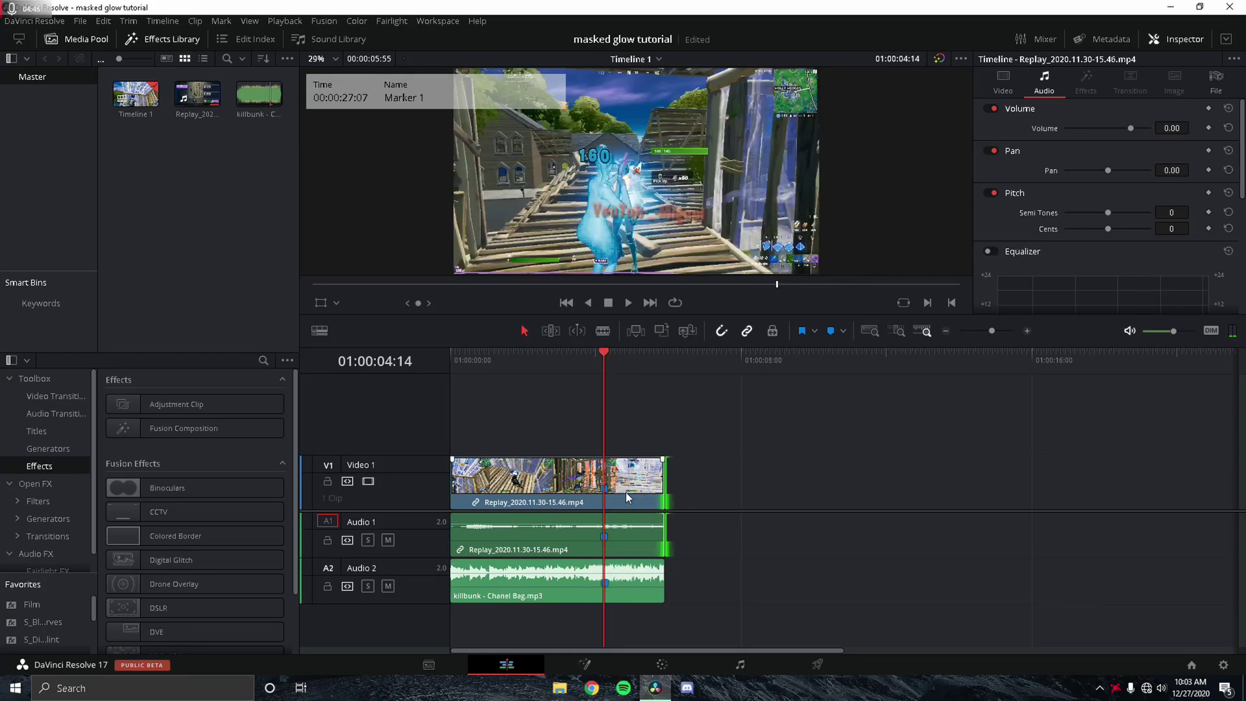
{"action": "left_click_drag", "start_coordinate": [582, 363], "coordinate": [580, 362]}
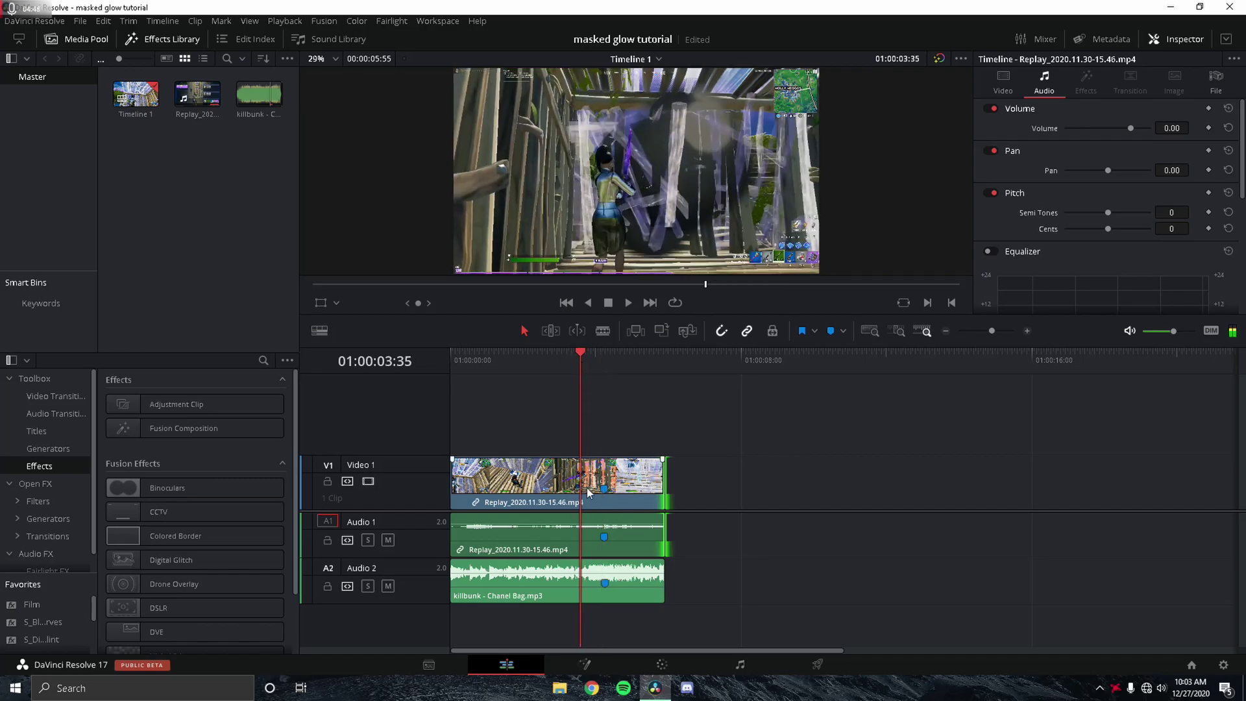
{"action": "key", "text": "space"}
{"action": "key", "text": "space"}
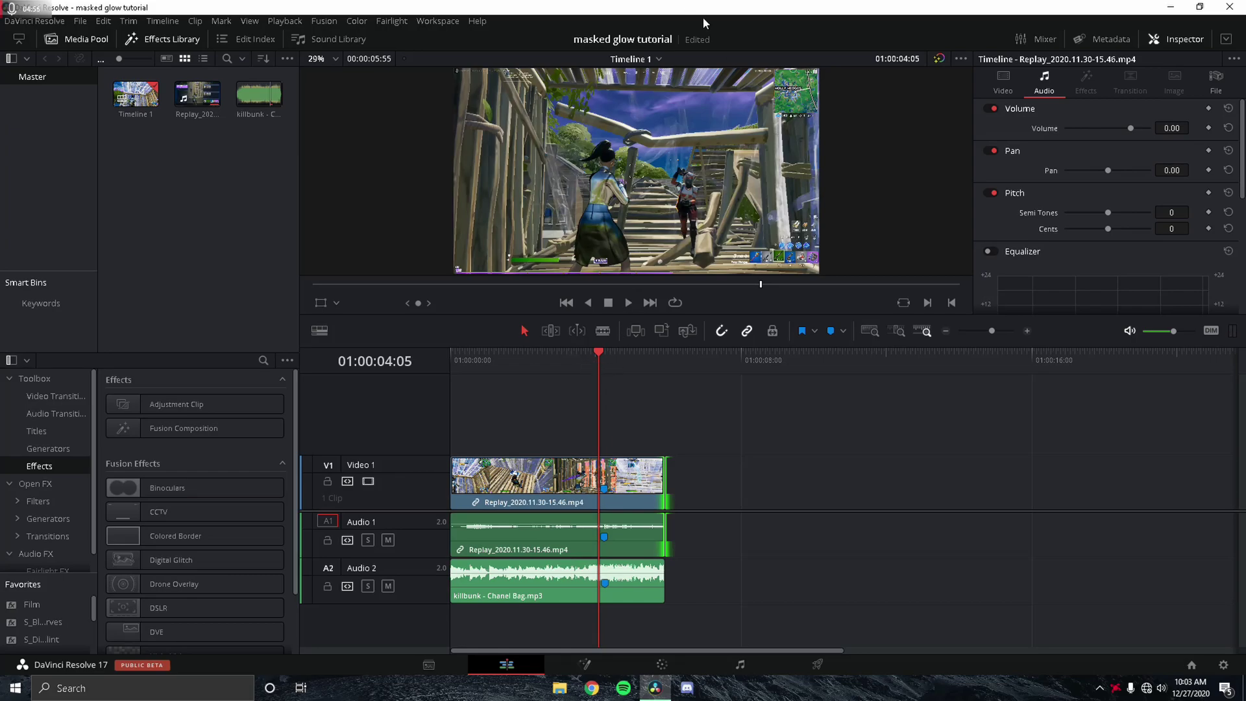
Move the playhead to the music marker at 01:00:04:15 and open the gameplay clip in Fusion
{"action": "key", "text": "shift+Down"}
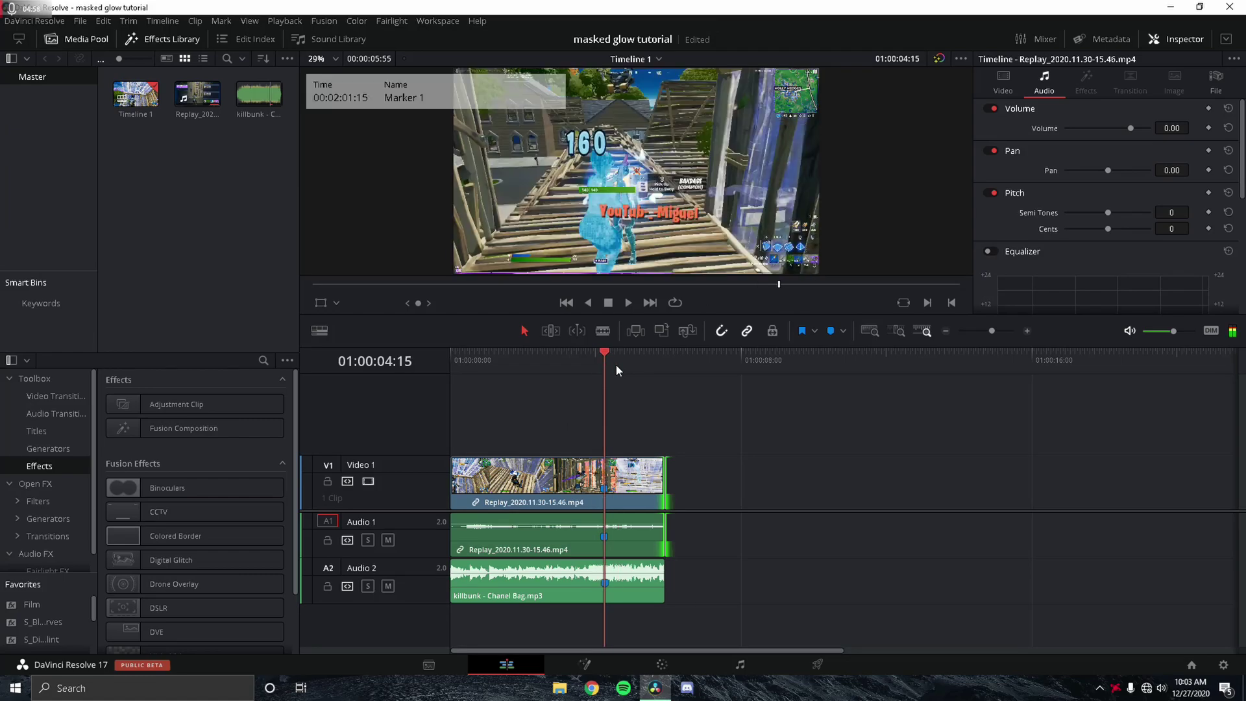
{"action": "left_click", "coordinate": [624, 477]}
{"action": "left_click", "coordinate": [593, 667]}
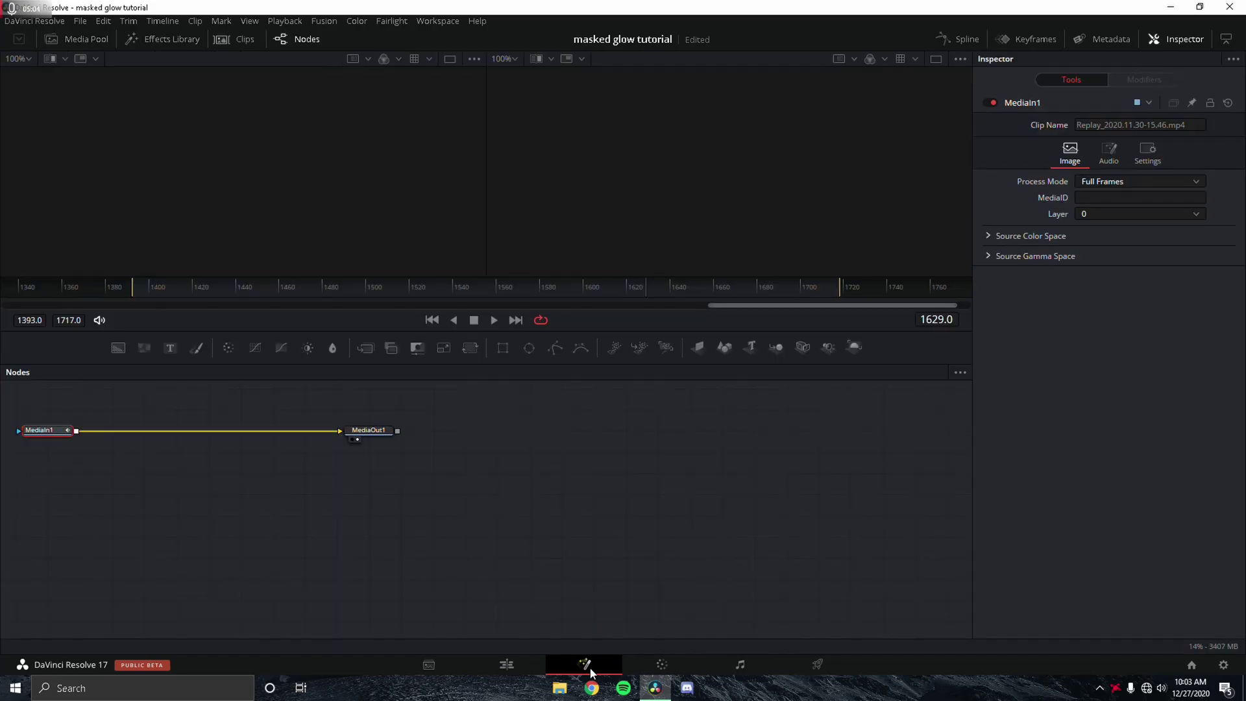
Insert an S_Glow node between MediaIn1 and MediaOut1
{"action": "key", "text": "shift+space"}
{"action": "type", "text": "s_glow"}
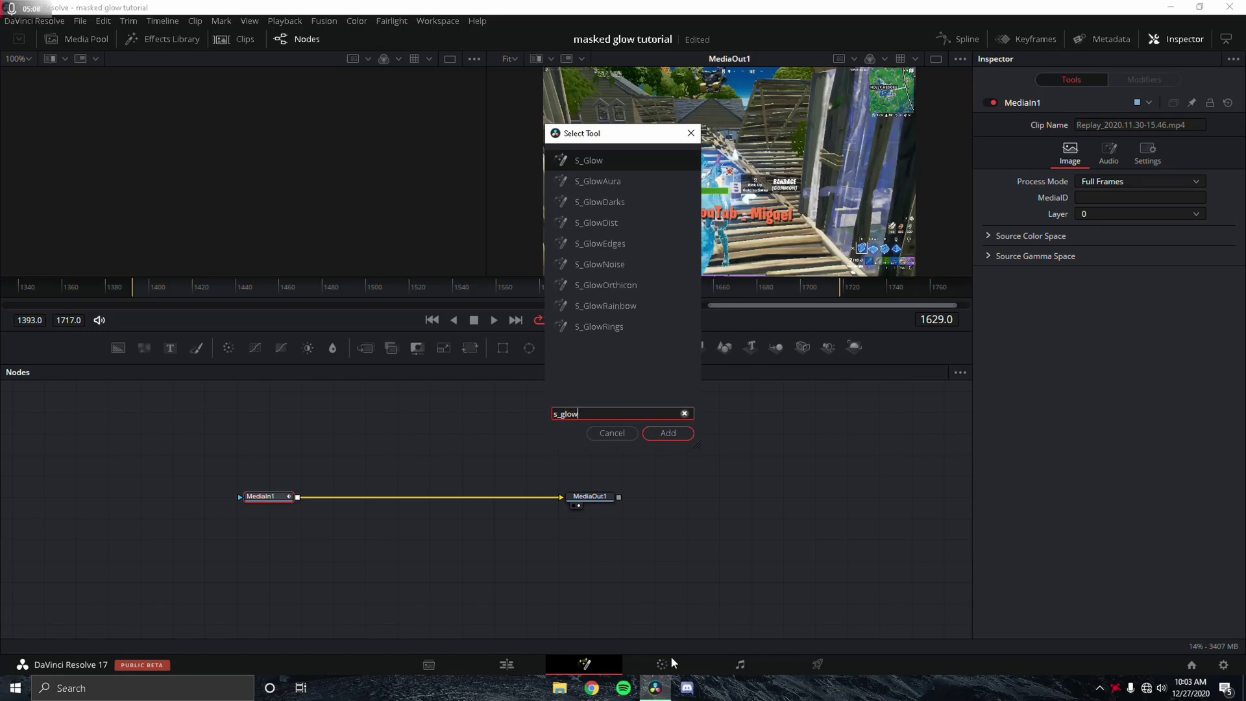
{"action": "key", "text": "Return"}
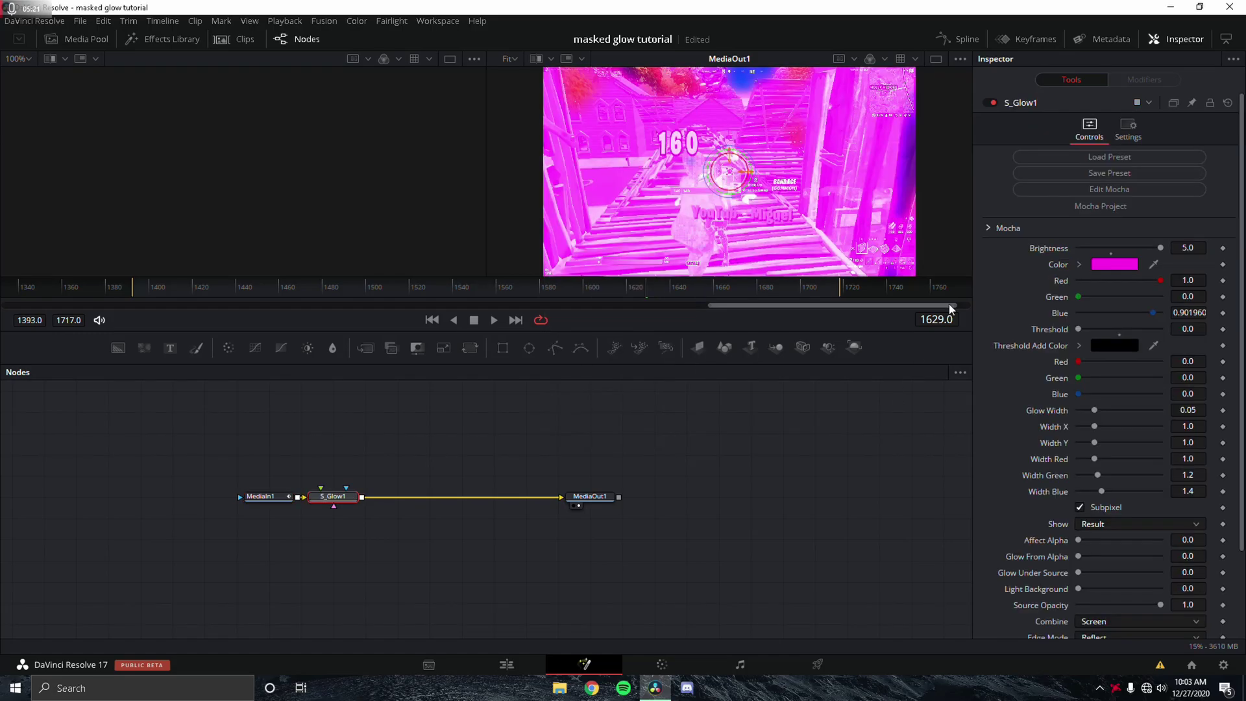
Set the S_Glow colour to magenta, Brightness to 10.0, Threshold to 0.0 and Glow Width to about 0.09
{"action": "left_click", "coordinate": [1164, 157]}
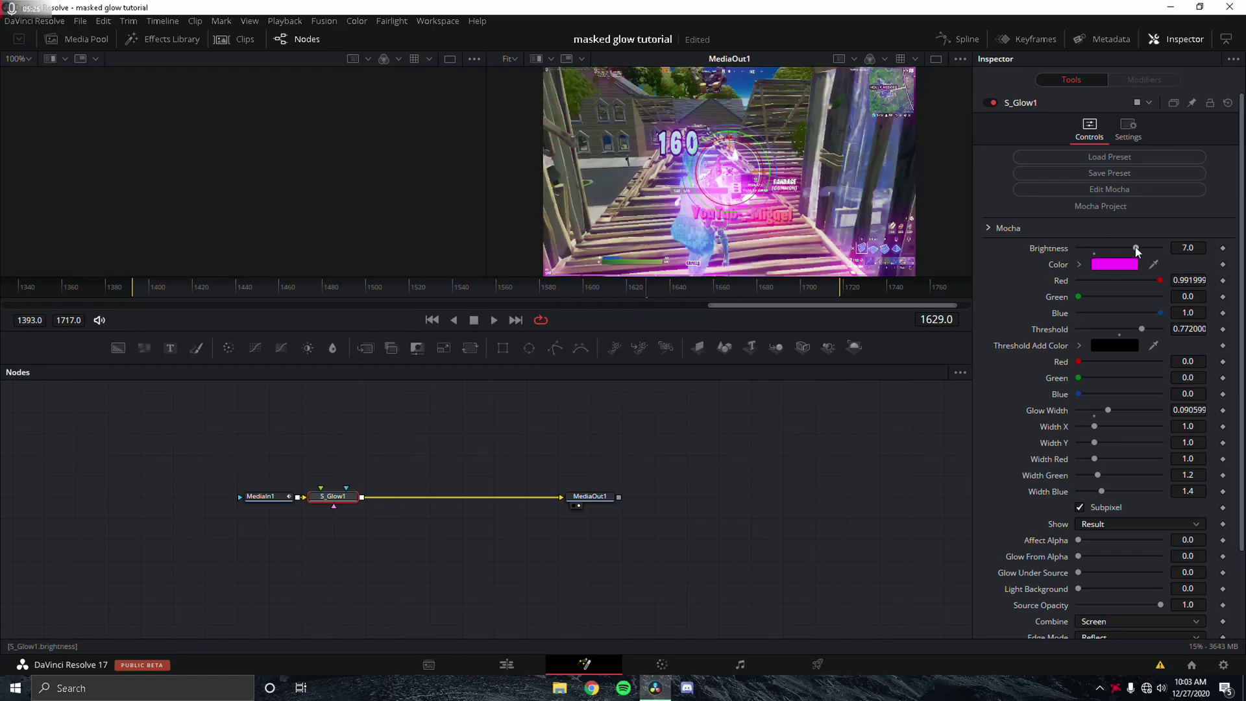
{"action": "left_click_drag", "start_coordinate": [1136, 250], "coordinate": [1161, 249]}
{"action": "left_click_drag", "start_coordinate": [1136, 326], "coordinate": [945, 348]}
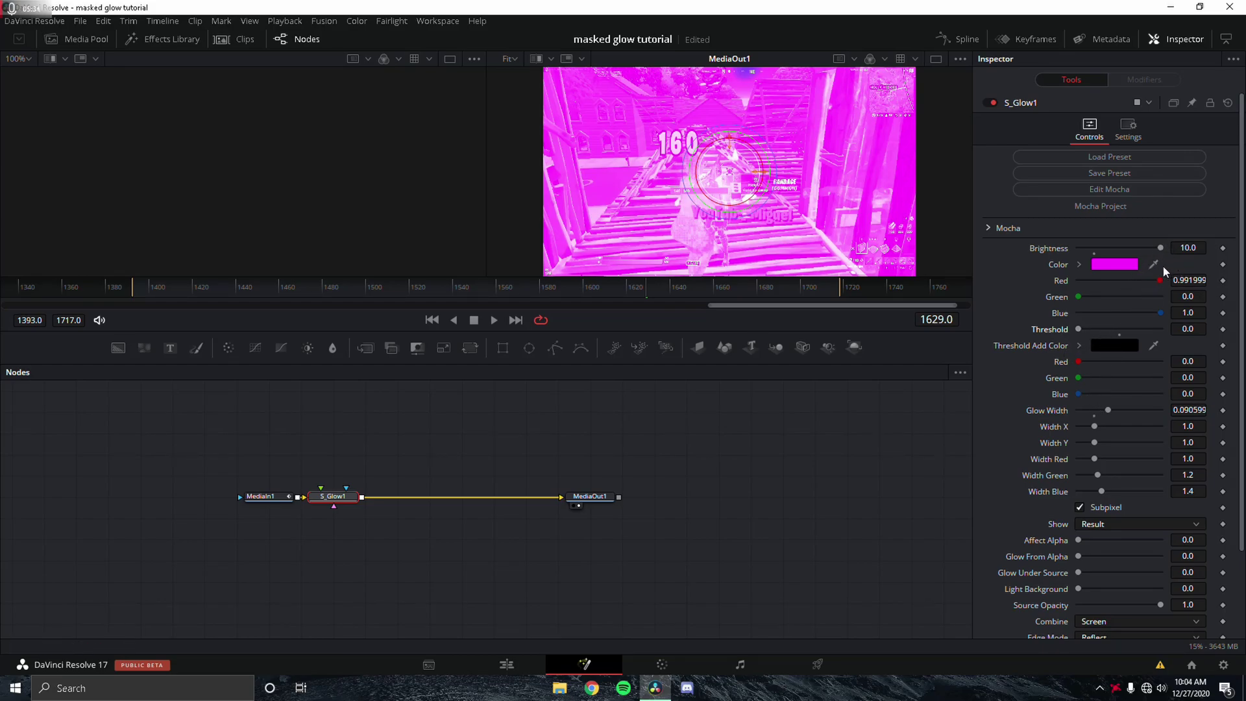
{"action": "scroll", "coordinate": [1120, 423], "scroll_direction": "down", "scroll_amount": 3}
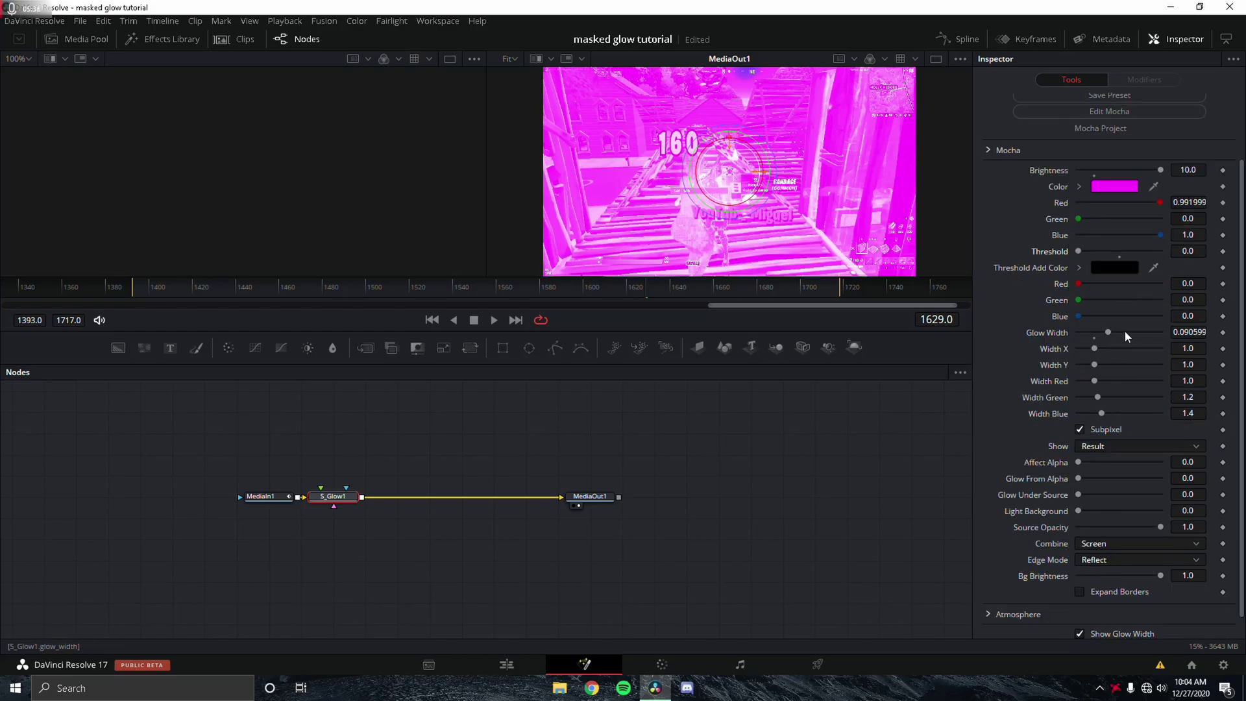
{"action": "scroll", "coordinate": [1126, 376], "scroll_direction": "down", "scroll_amount": 1}
{"action": "left_click", "coordinate": [988, 589]}
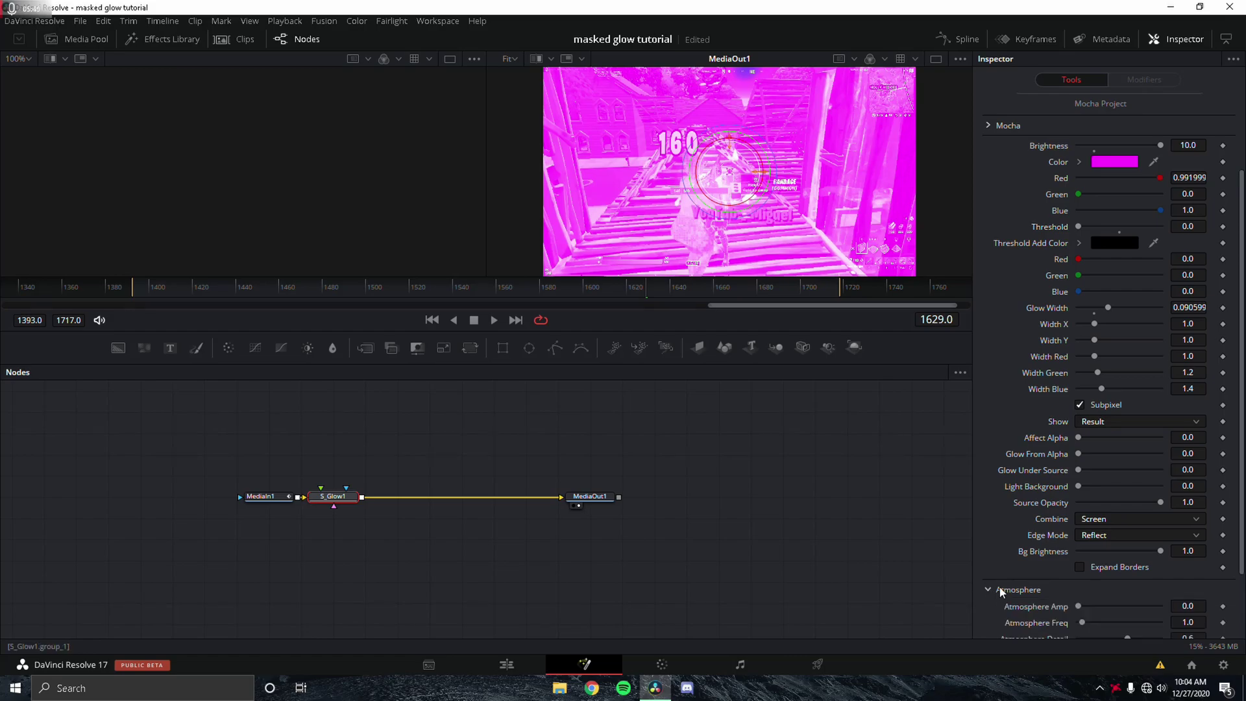
{"action": "scroll", "coordinate": [1006, 581], "scroll_direction": "down", "scroll_amount": 3}
{"action": "scroll", "coordinate": [1003, 538], "scroll_direction": "up", "scroll_amount": 10}
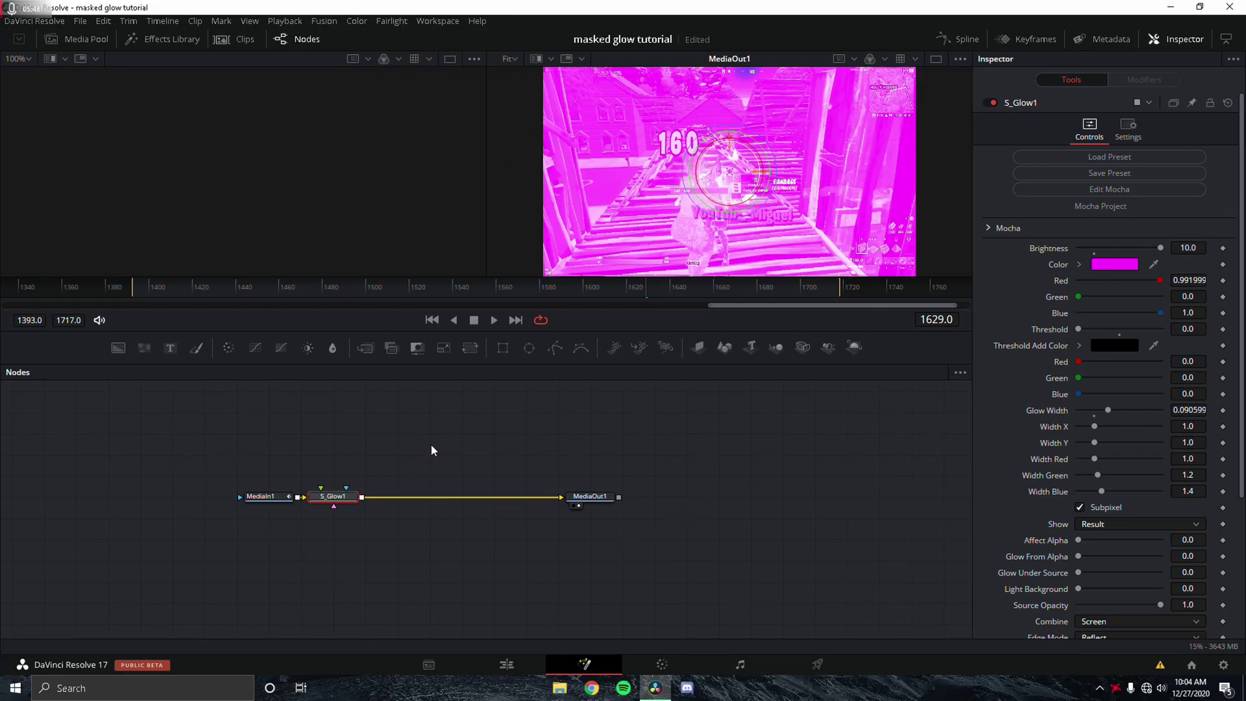
Add a Polygon mask node connected to the S_Glow1 node
{"action": "key", "text": "shift+space"}
{"action": "type", "text": "s_glowpolygon"}
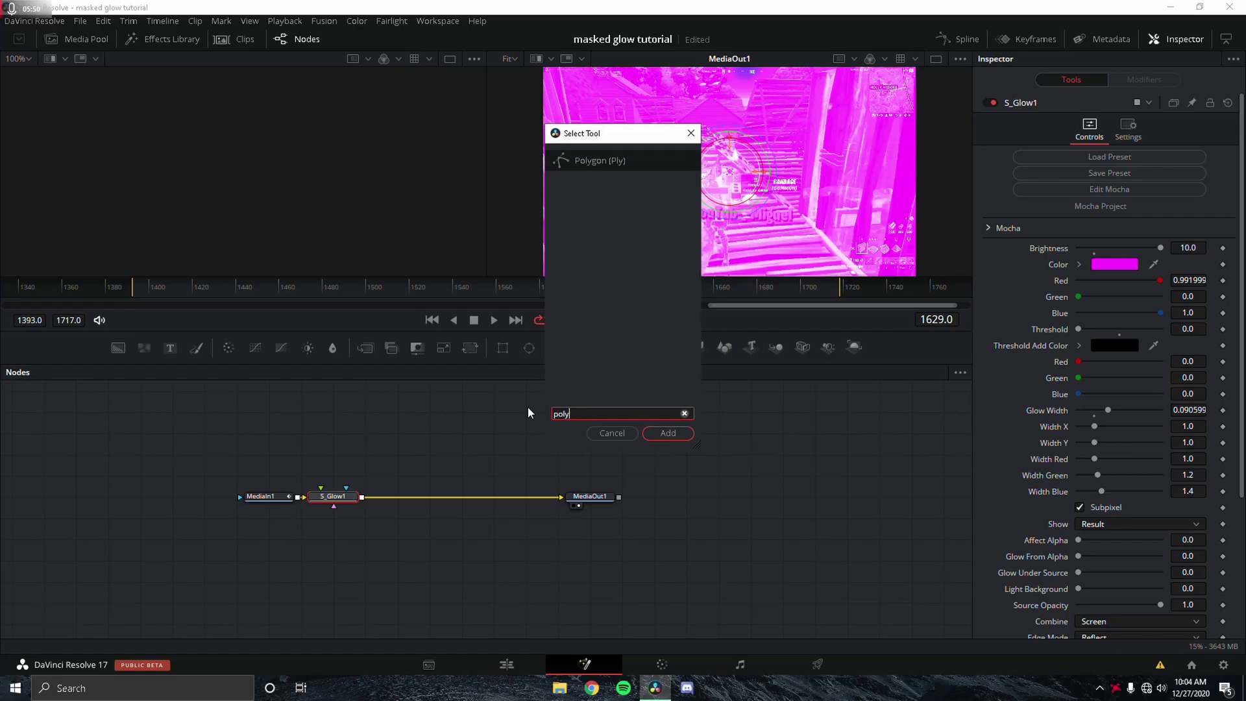
{"action": "key", "text": "Return"}
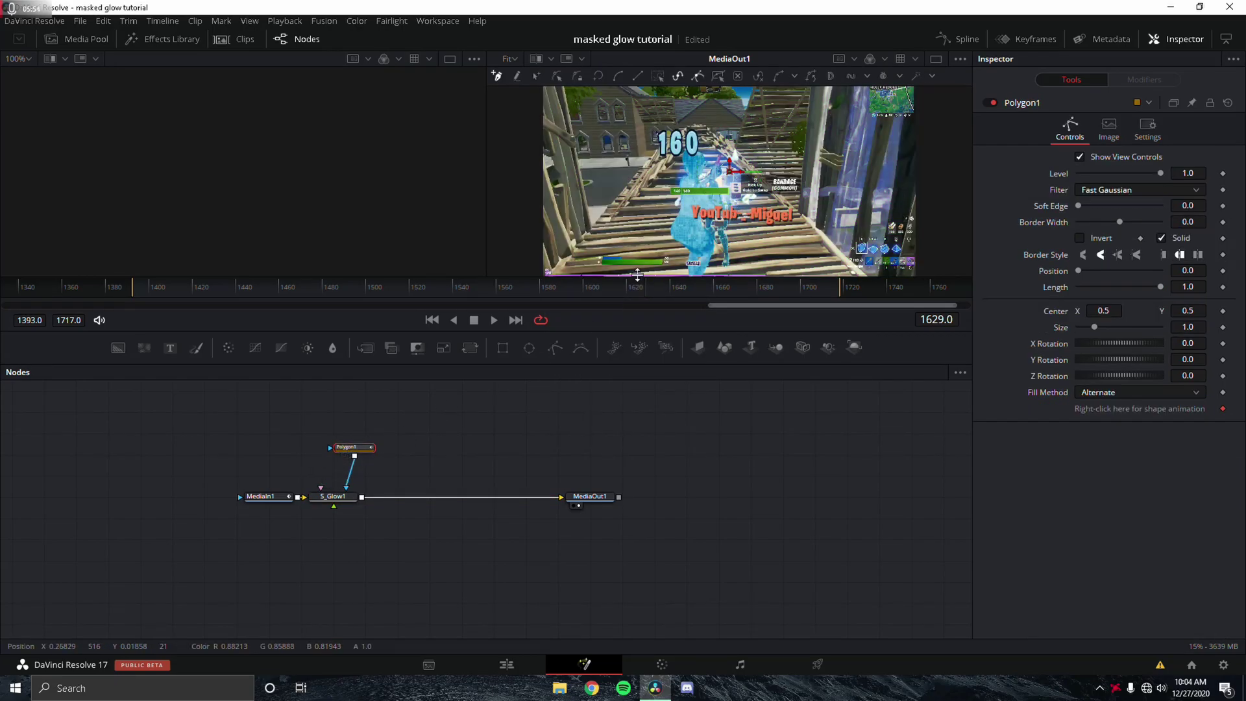
At frame 1607, start the polygon mask by placing points around the distant enemy's head and down one side to the feet
{"action": "mouse_move", "coordinate": [542, 285]}
{"action": "left_mouse_down"}
{"action": "mouse_move", "coordinate": [521, 289]}
{"action": "mouse_move", "coordinate": [559, 292]}
{"action": "left_mouse_up"}
{"action": "key", "text": "space"}
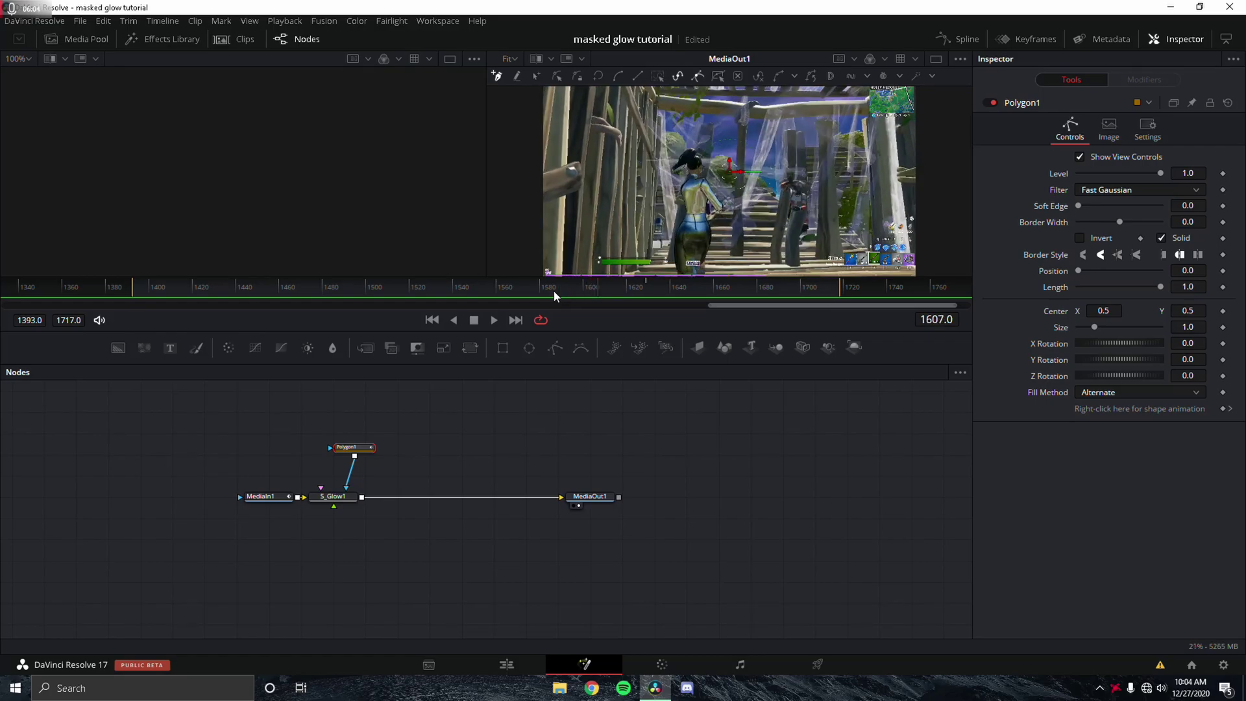
{"action": "scroll", "coordinate": [803, 186], "scroll_direction": "up", "scroll_amount": 4}
{"action": "left_click", "coordinate": [789, 164]}
{"action": "left_click", "coordinate": [754, 138]}
{"action": "left_click", "coordinate": [717, 163]}
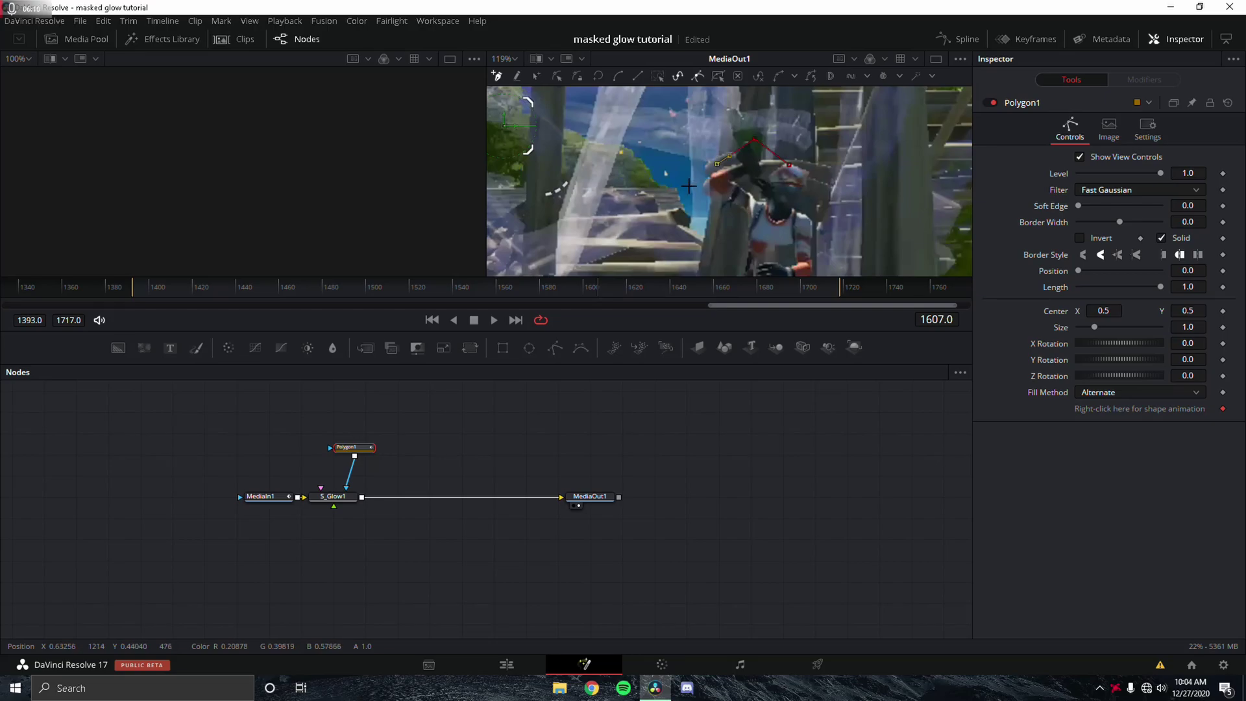
{"action": "scroll", "coordinate": [736, 217], "scroll_direction": "down", "scroll_amount": 5}
{"action": "left_click", "coordinate": [734, 172]}
{"action": "left_click", "coordinate": [729, 246]}
{"action": "scroll", "coordinate": [749, 269], "scroll_direction": "down", "scroll_amount": 3}
{"action": "left_click", "coordinate": [740, 203]}
{"action": "left_click", "coordinate": [744, 220]}
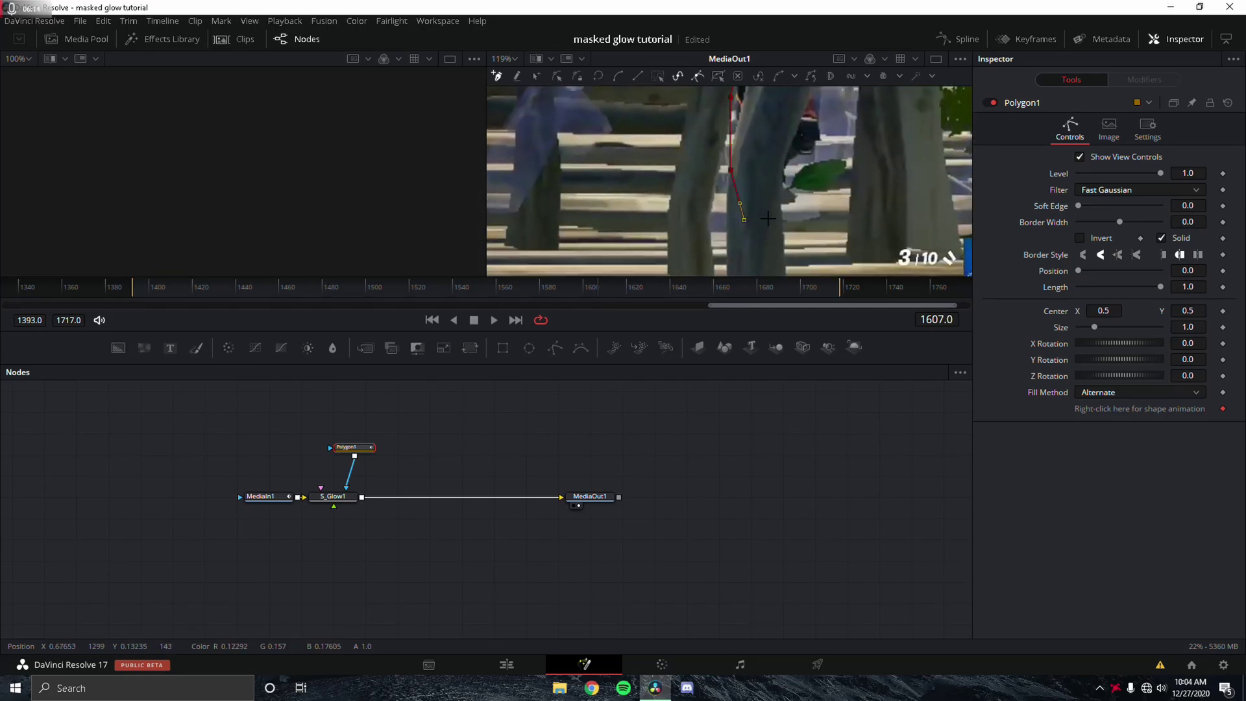
Continue the mask points around the enemy's feet and up the other side, closing the polygon at the head
{"action": "left_click", "coordinate": [799, 191]}
{"action": "left_click", "coordinate": [791, 170]}
{"action": "left_click", "coordinate": [813, 161]}
{"action": "left_click", "coordinate": [823, 157]}
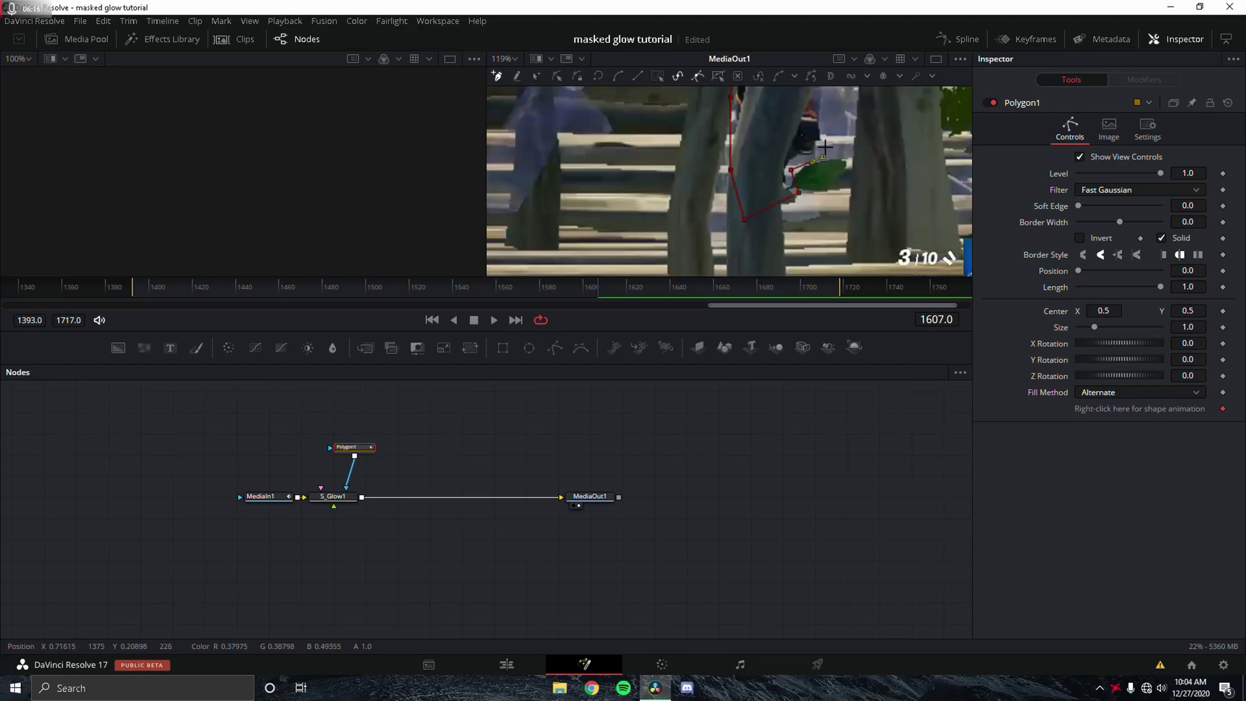
{"action": "scroll", "coordinate": [827, 148], "scroll_direction": "up", "scroll_amount": 4}
{"action": "left_click", "coordinate": [794, 201]}
{"action": "left_click", "coordinate": [782, 175]}
{"action": "left_click", "coordinate": [782, 125]}
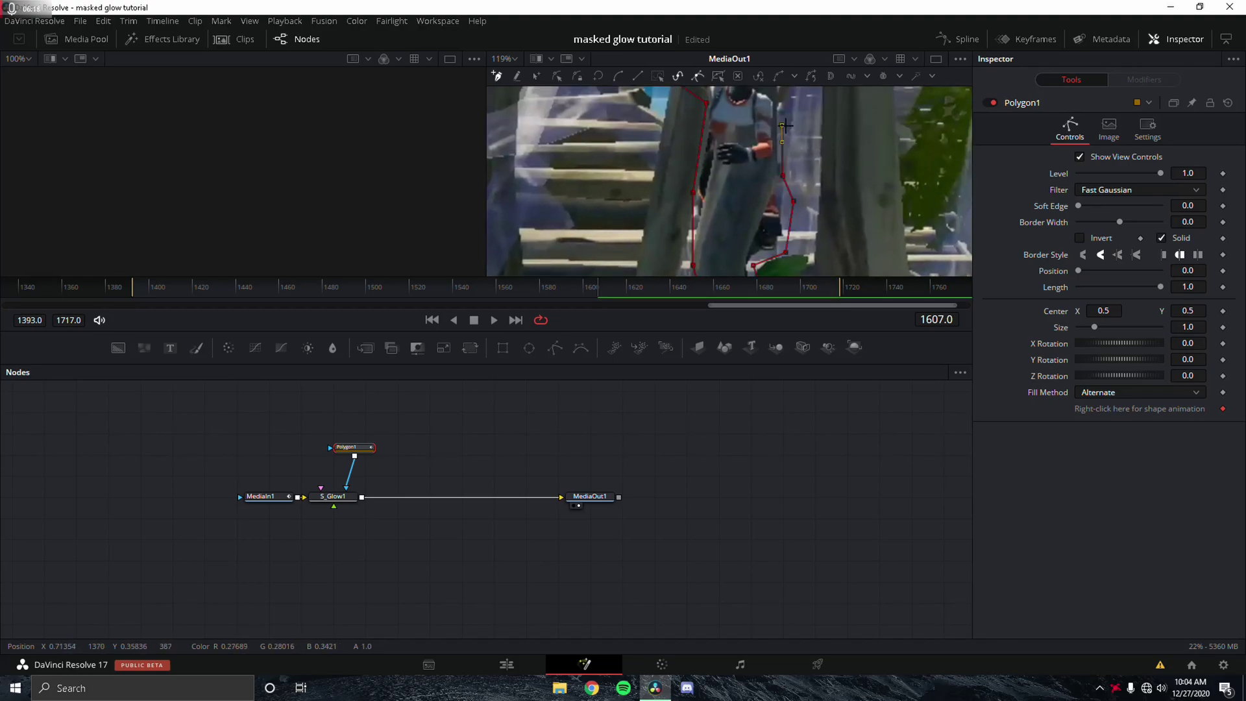
{"action": "scroll", "coordinate": [783, 125], "scroll_direction": "up", "scroll_amount": 5}
{"action": "left_click", "coordinate": [766, 196]}
{"action": "left_click", "coordinate": [772, 164]}
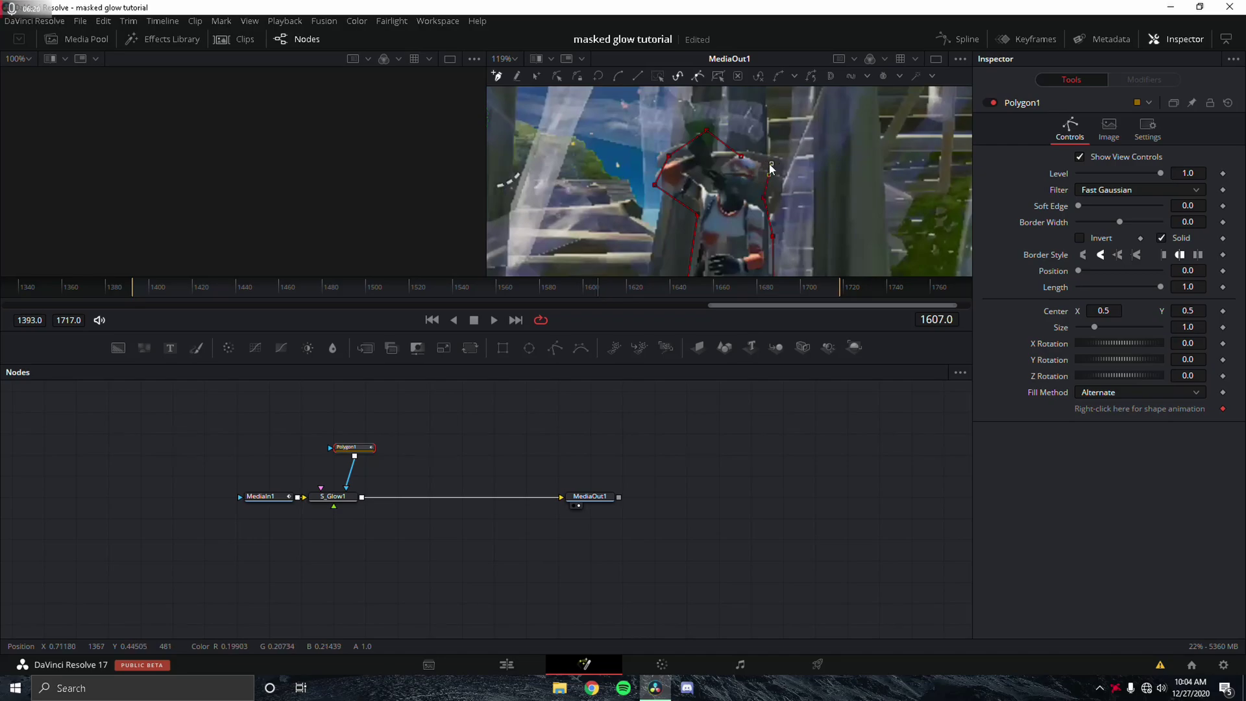
{"action": "left_click", "coordinate": [741, 157]}
{"action": "scroll", "coordinate": [798, 177], "scroll_direction": "down", "scroll_amount": 5}
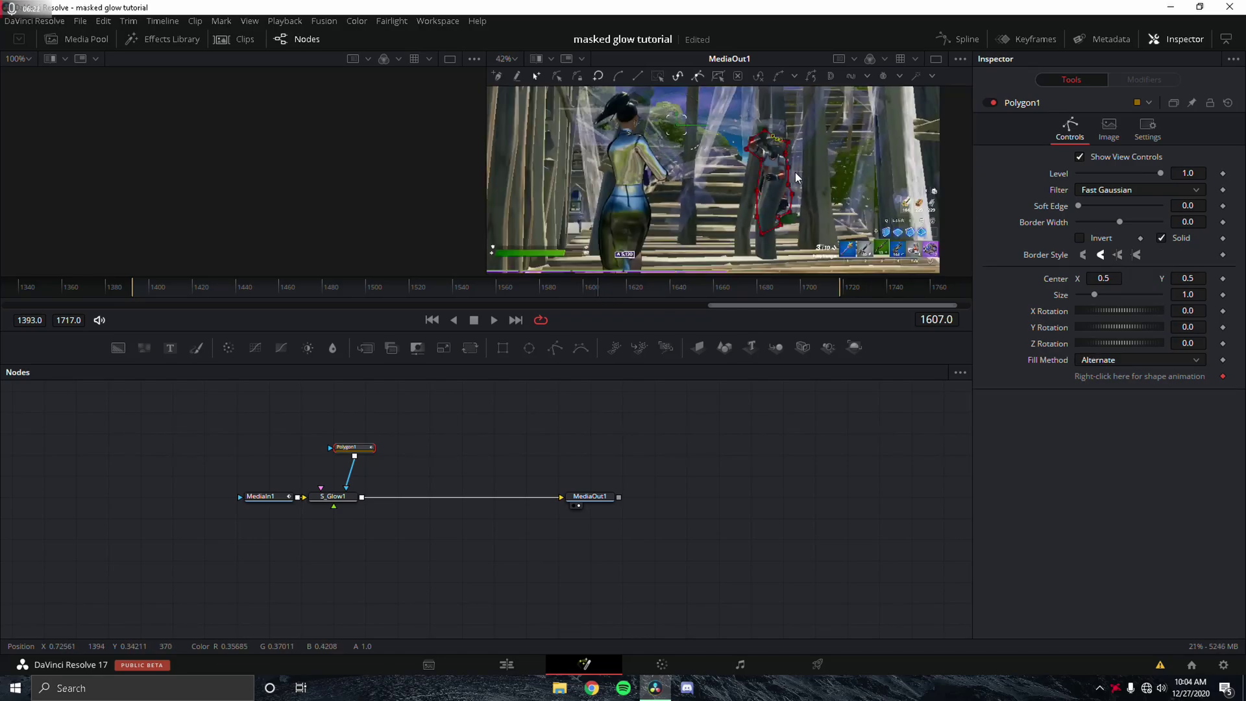
Set the Soft Edge of the Polygon1 mask to about 0.036
{"action": "scroll", "coordinate": [781, 201], "scroll_direction": "down", "scroll_amount": 2}
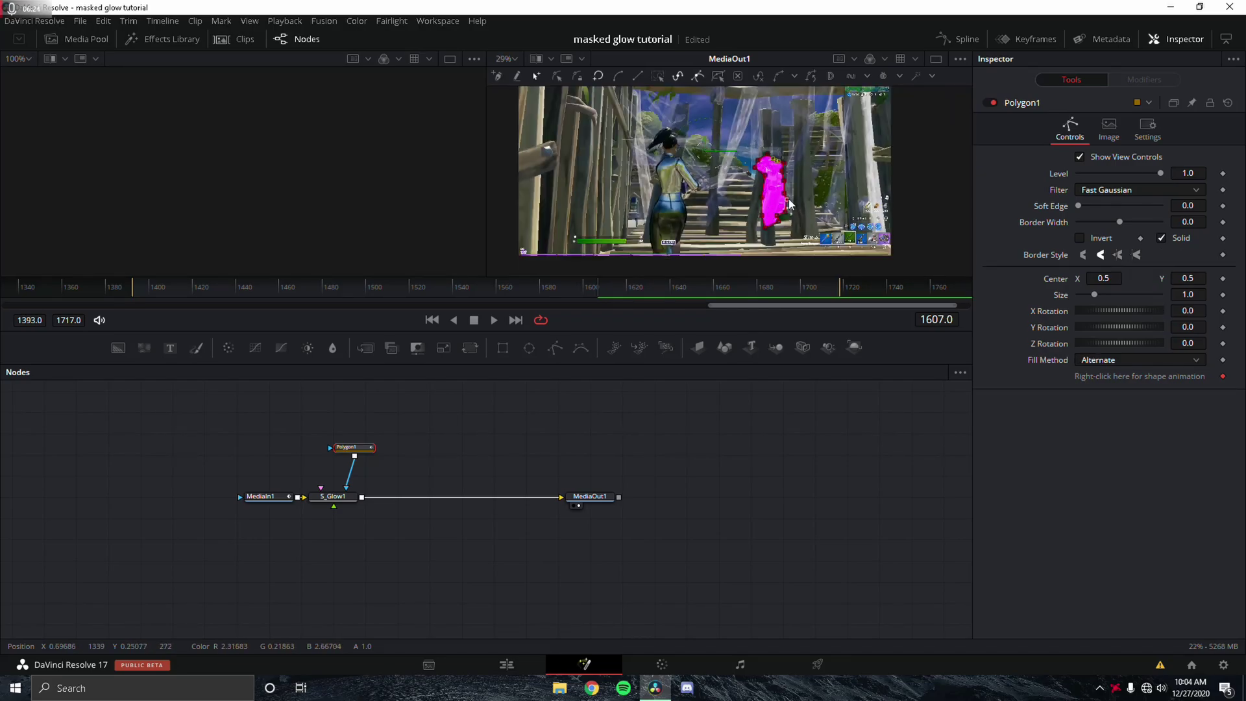
{"action": "scroll", "coordinate": [789, 205], "scroll_direction": "up", "scroll_amount": 1}
{"action": "scroll", "coordinate": [785, 214], "scroll_direction": "up", "scroll_amount": 2}
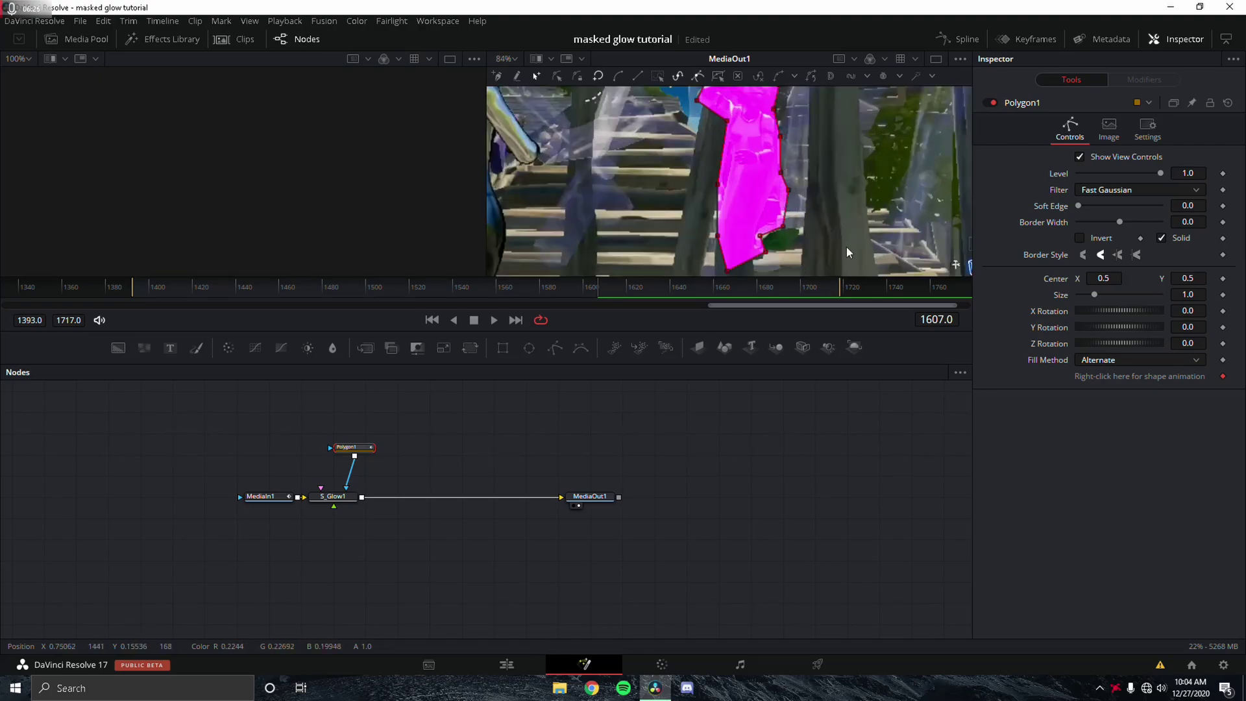
{"action": "left_click", "coordinate": [331, 498]}
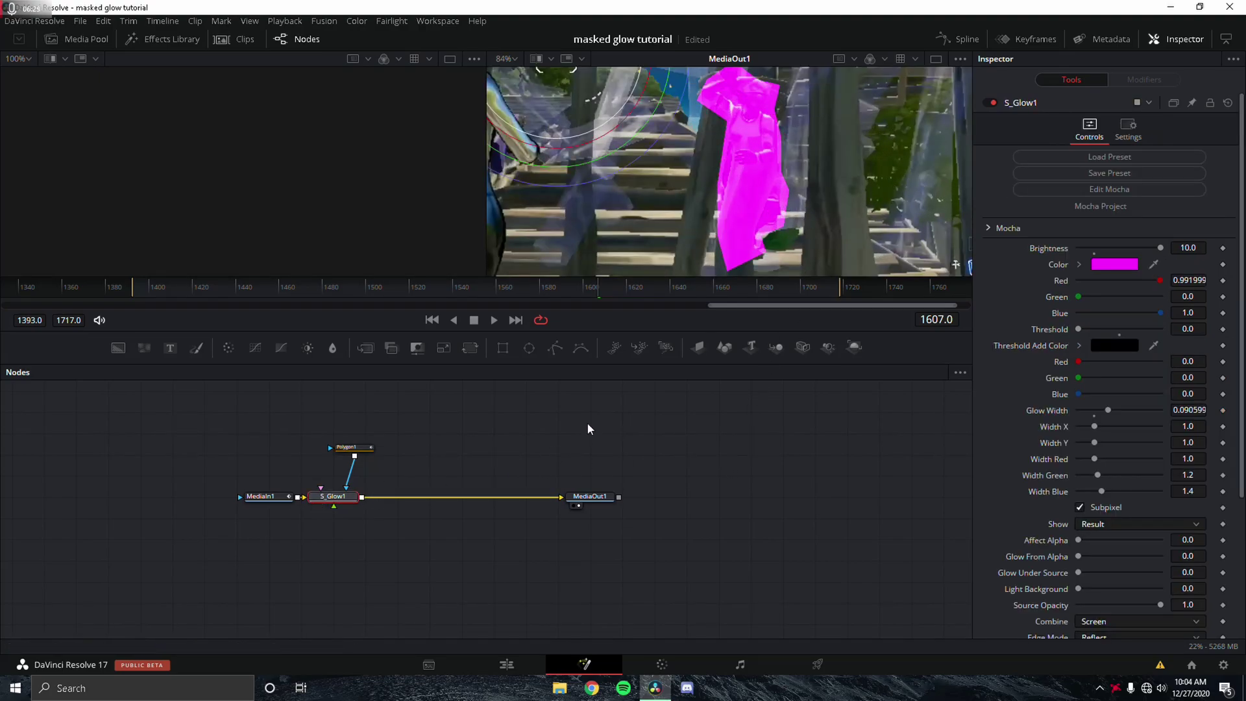
{"action": "left_click", "coordinate": [355, 452]}
{"action": "left_click_drag", "start_coordinate": [1081, 205], "coordinate": [1097, 208]}
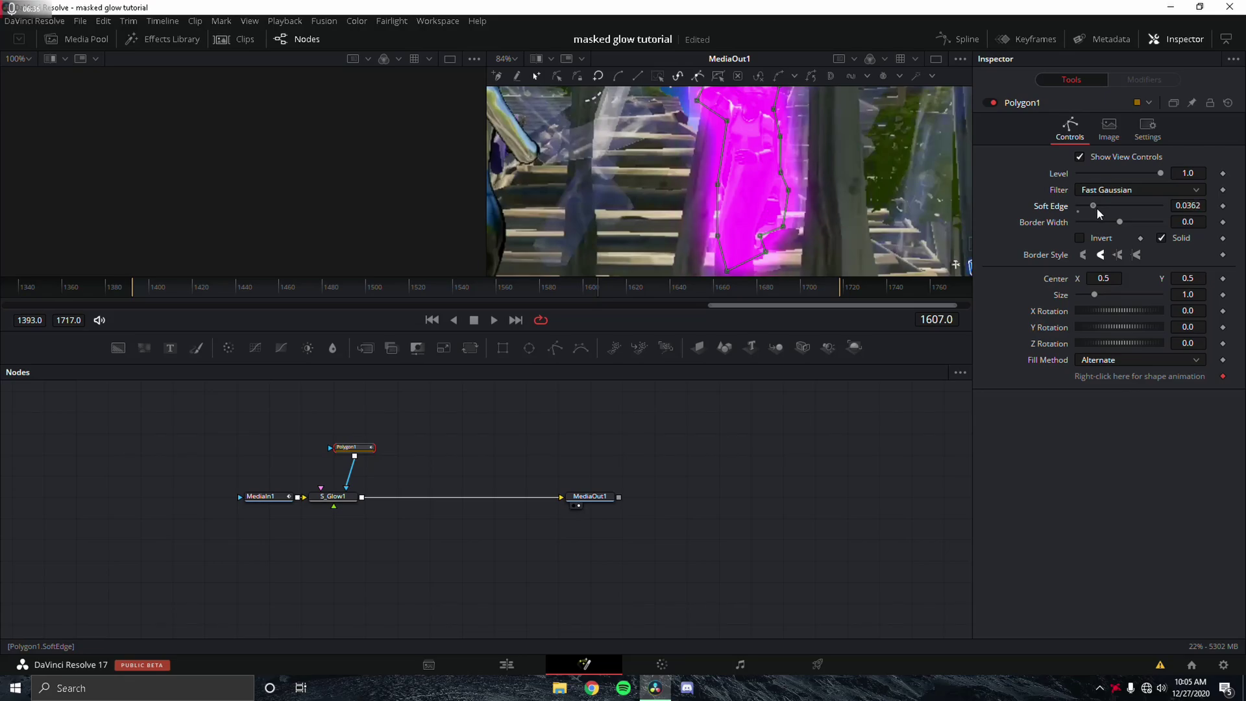
{"action": "scroll", "coordinate": [799, 234], "scroll_direction": "down", "scroll_amount": 3}
{"action": "scroll", "coordinate": [799, 234], "scroll_direction": "down", "scroll_amount": 2}
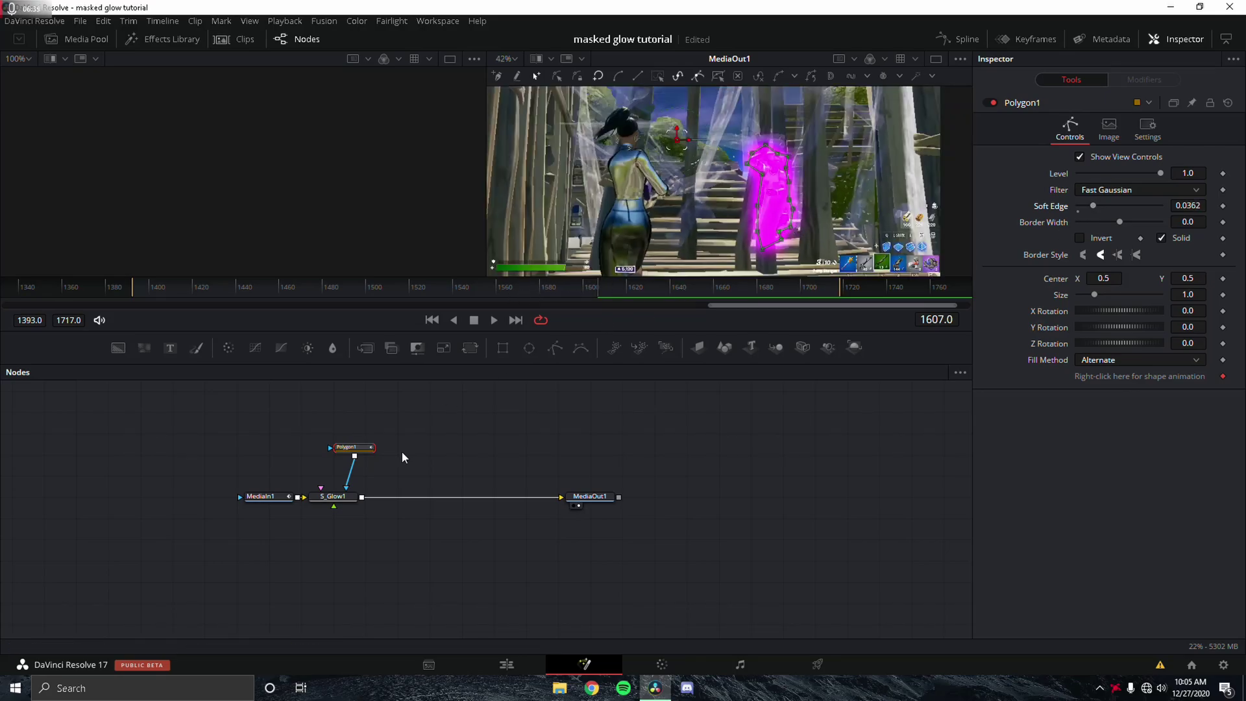
Change the S_Glow1 glow colour to blue, with Red about 0.12, Green about 0.06 and Blue 1.0
{"action": "left_click", "coordinate": [331, 497]}
{"action": "left_click", "coordinate": [1096, 265]}
{"action": "left_click", "coordinate": [650, 228]}
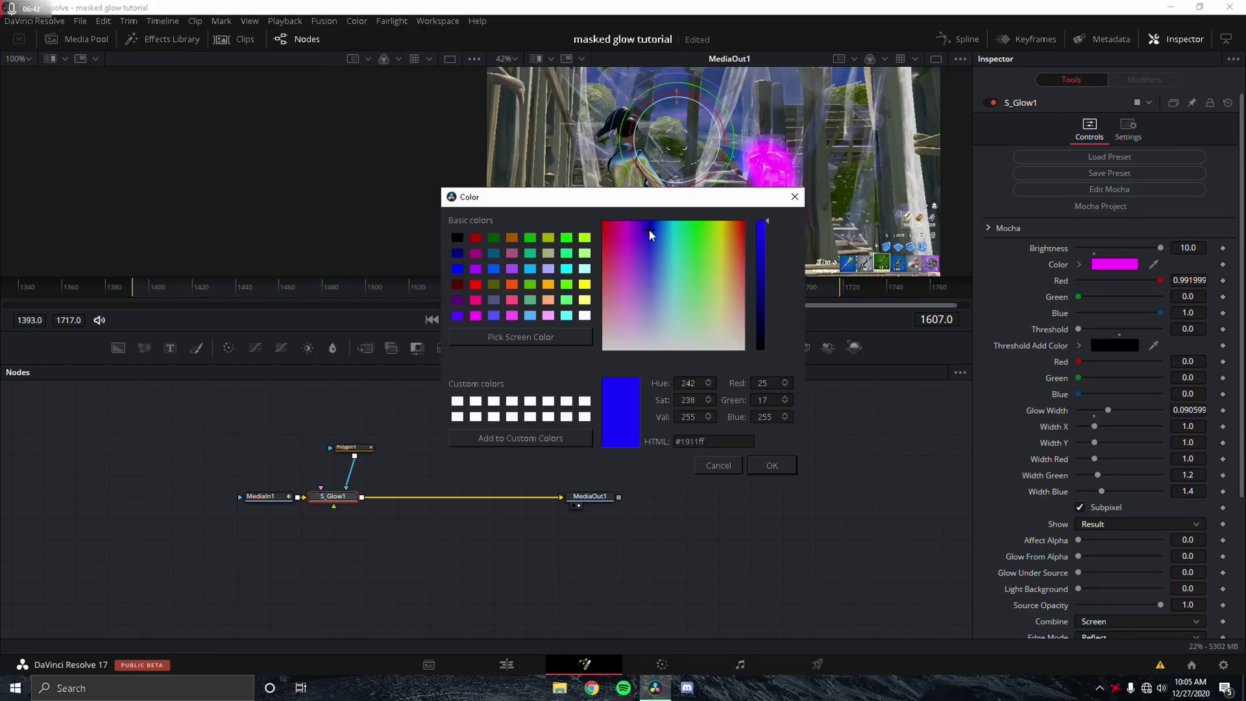
{"action": "left_click", "coordinate": [772, 466]}
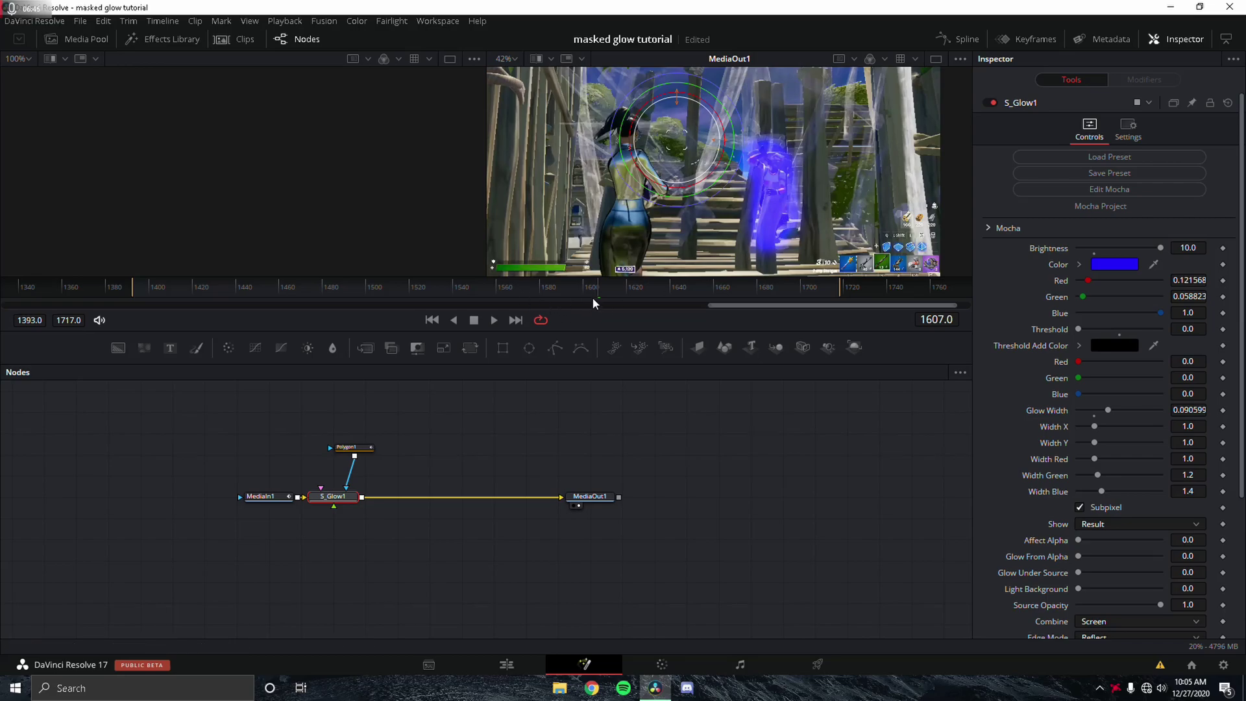
At frame 1609, select all points of the Polygon1 mask and shift the shape onto the enemy
{"action": "left_click", "coordinate": [347, 447]}
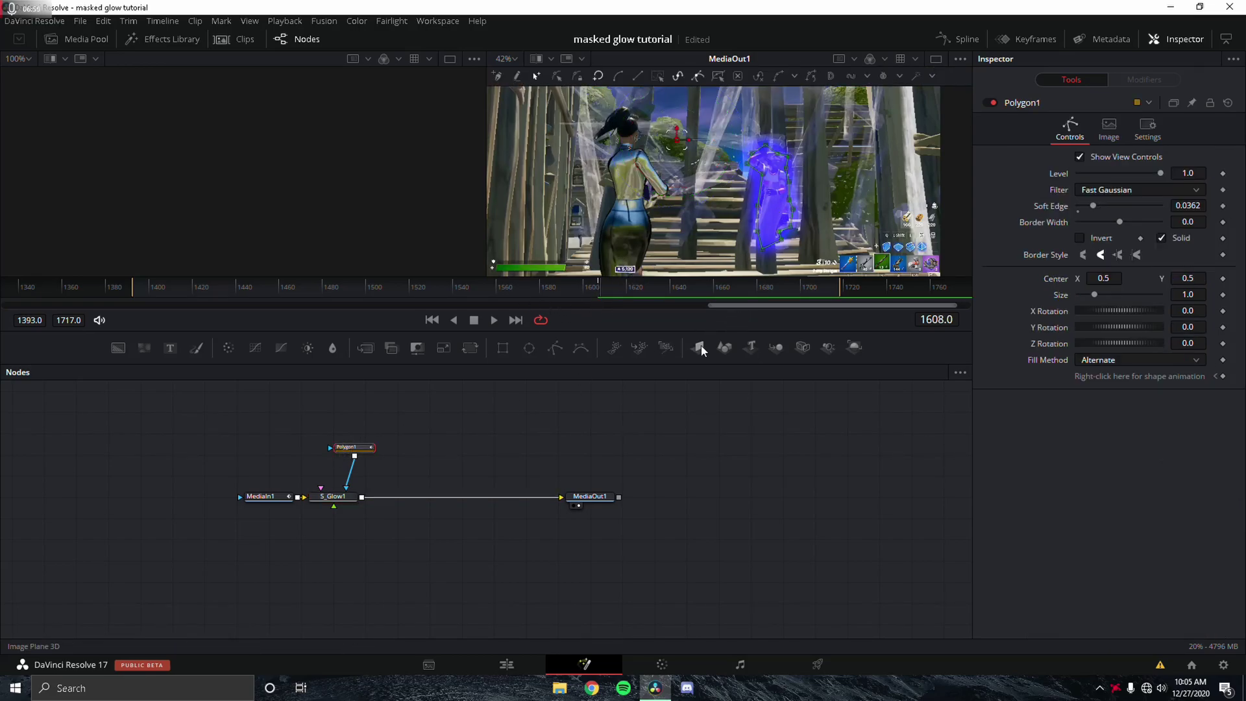
{"action": "left_click_drag", "start_coordinate": [824, 253], "coordinate": [697, 124]}
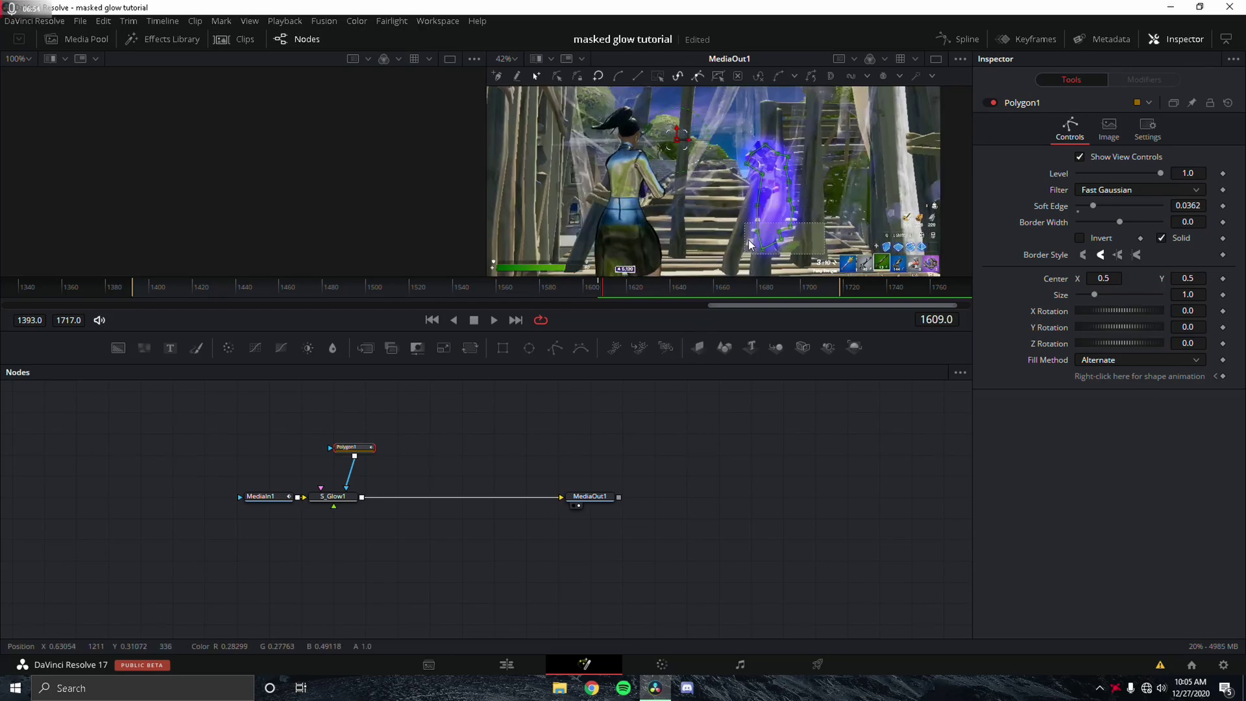
{"action": "left_click", "coordinate": [775, 202]}
{"action": "left_click_drag", "start_coordinate": [738, 116], "coordinate": [807, 271]}
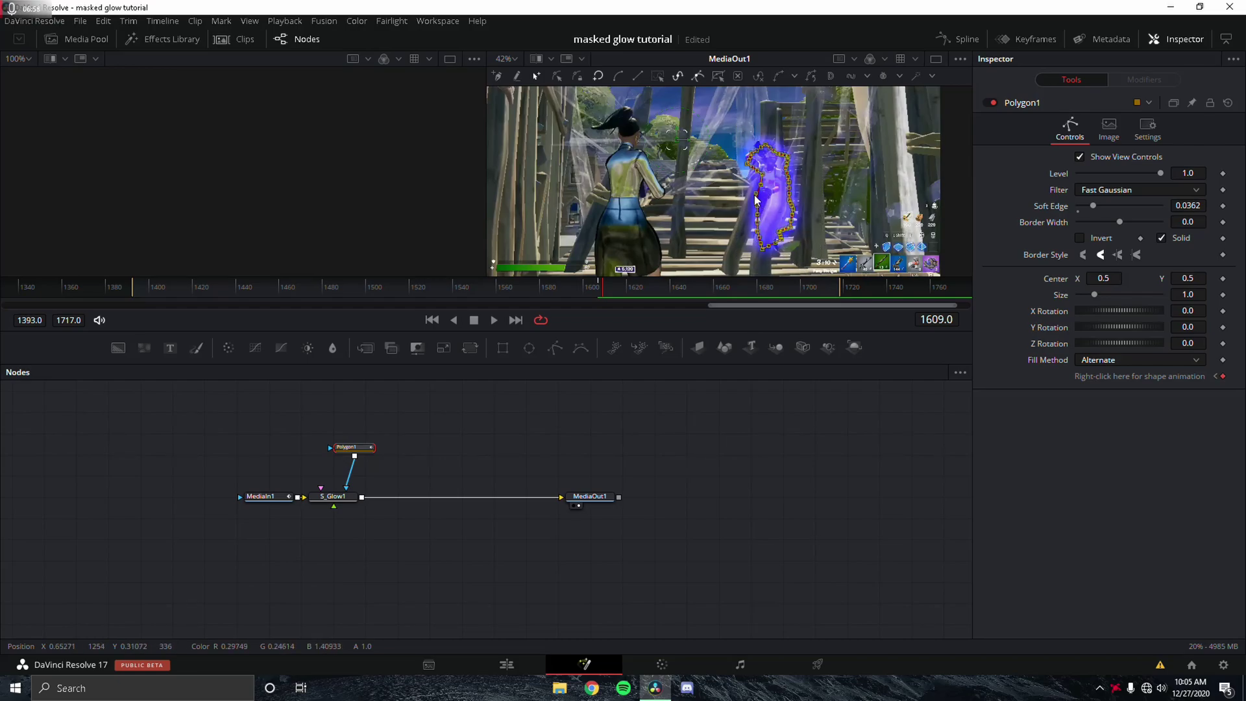
{"action": "left_click_drag", "start_coordinate": [757, 214], "coordinate": [749, 214]}
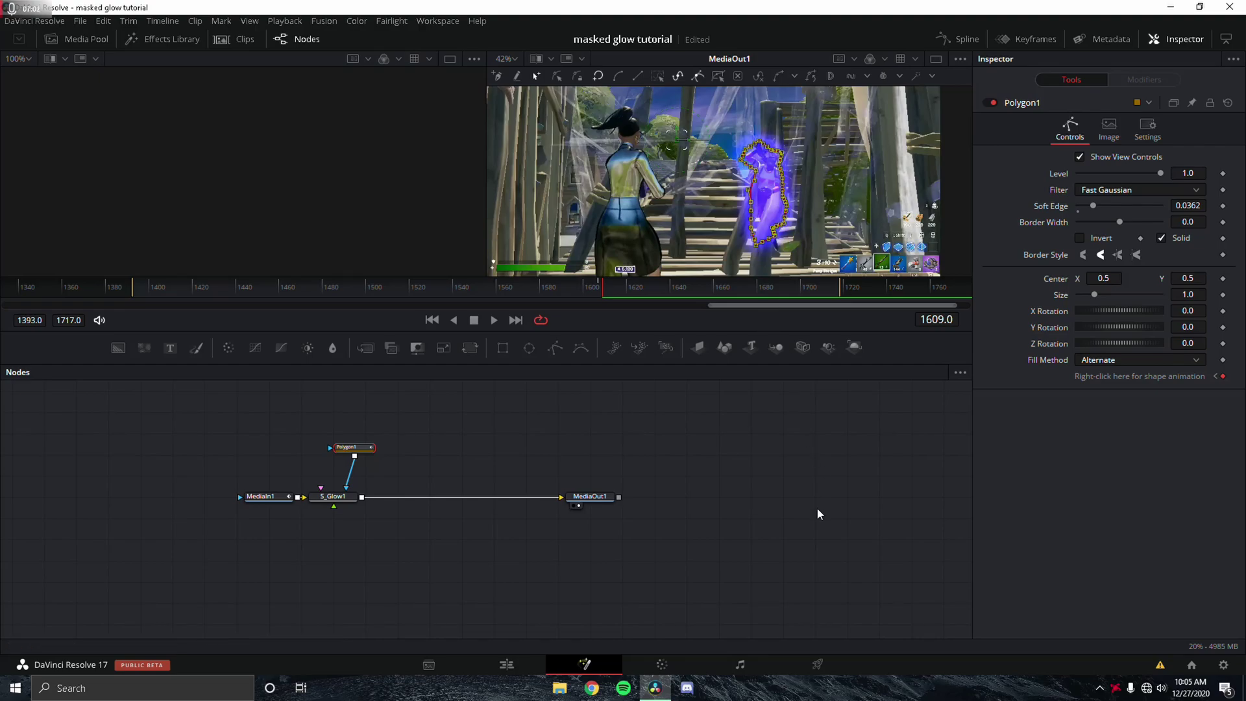
Shift the whole mask to follow the enemy at frames 1612 and 1615
{"action": "key", "text": "Right"}
{"action": "key", "text": "Right"}
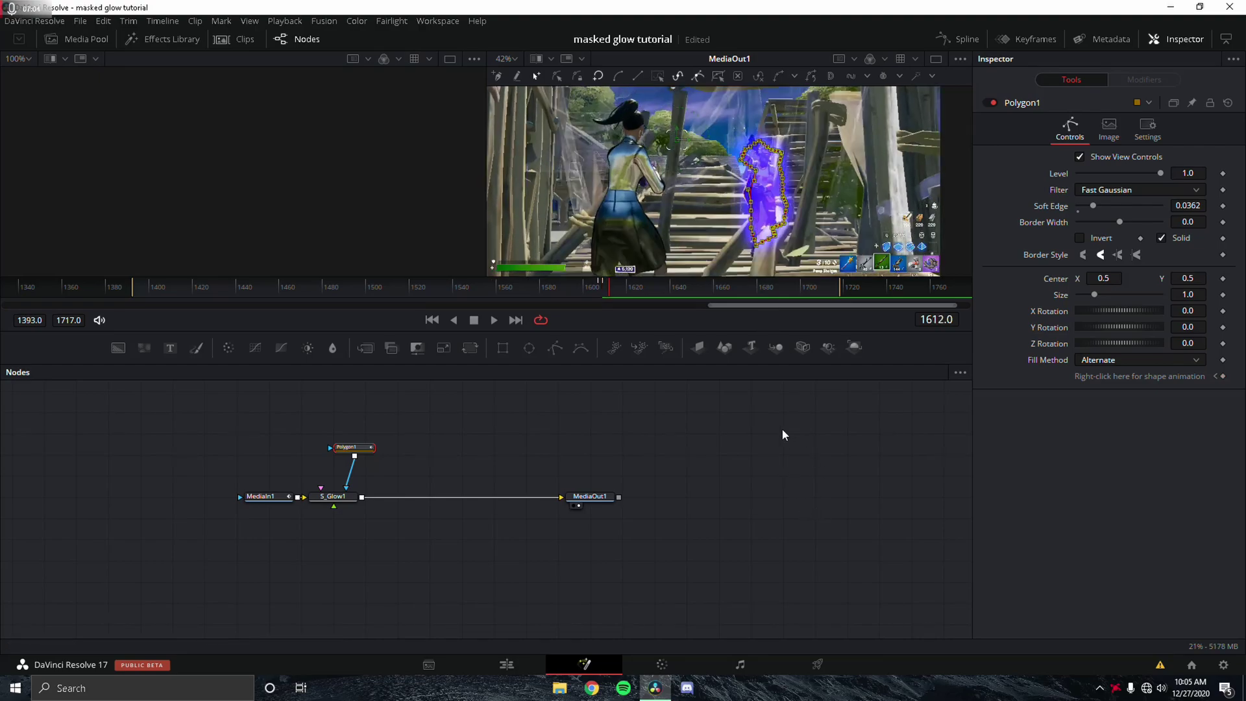
{"action": "left_click_drag", "start_coordinate": [751, 209], "coordinate": [744, 204]}
{"action": "key", "text": "Right"}
{"action": "key", "text": "Right"}
{"action": "key", "text": "Right"}
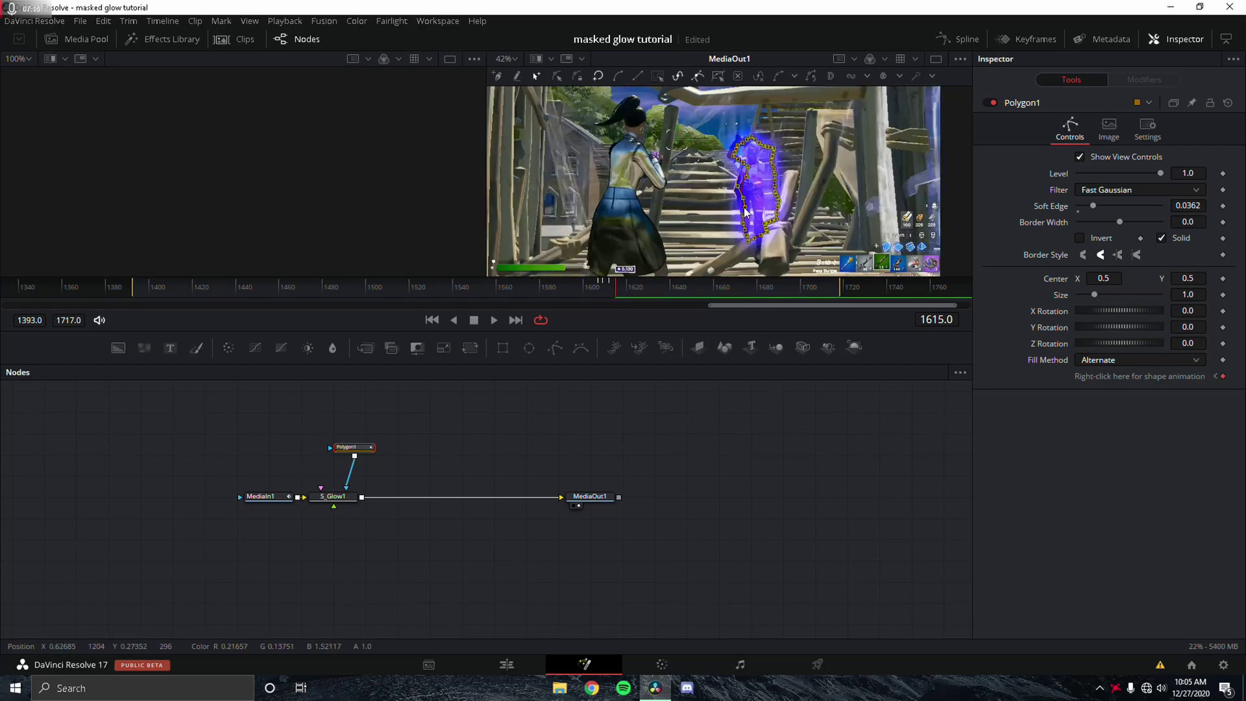
{"action": "left_click_drag", "start_coordinate": [743, 202], "coordinate": [736, 197]}
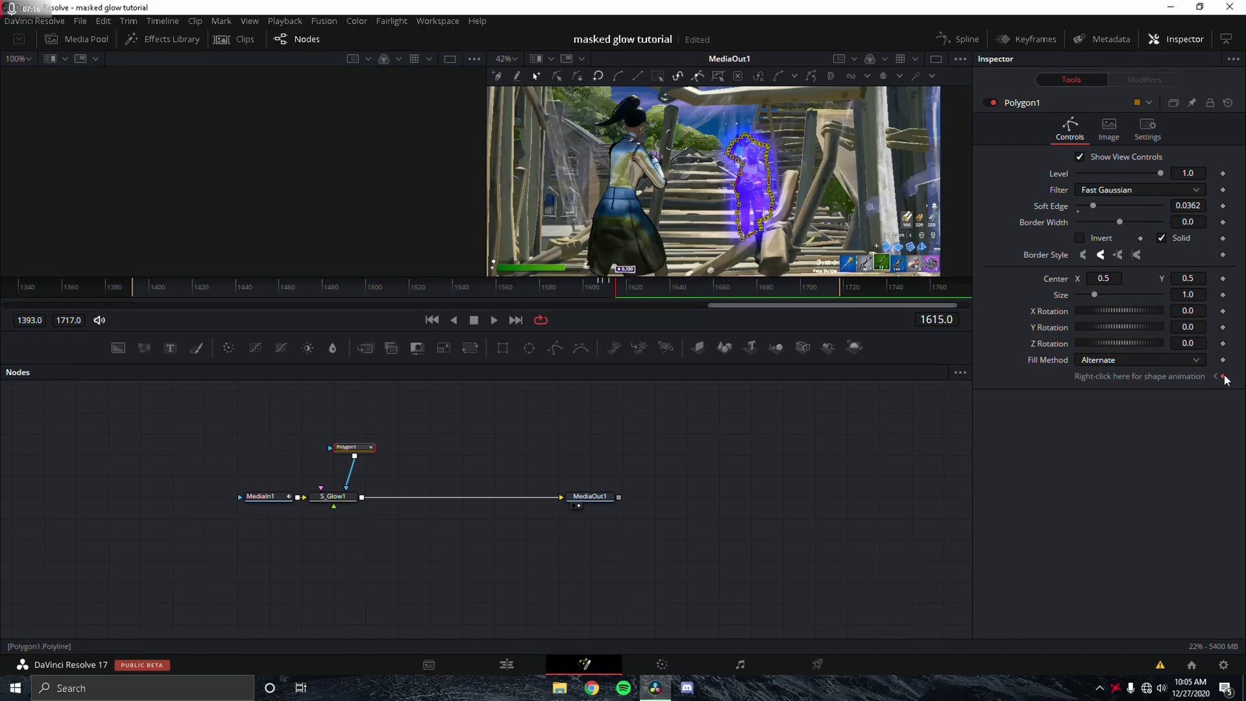
At frame 1617, move the mask onto the enemy and stretch its lowest point to the feet and its highest point upward over the weapon
{"action": "key", "text": "Right"}
{"action": "key", "text": "Right"}
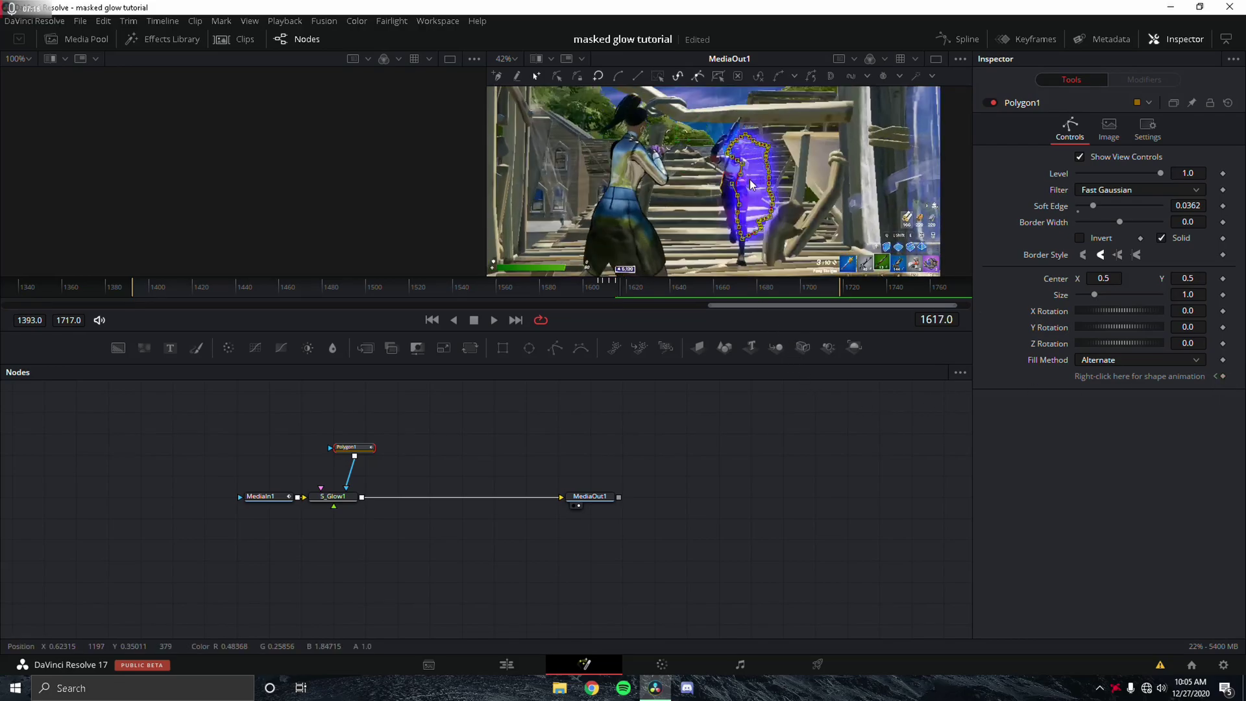
{"action": "left_click_drag", "start_coordinate": [738, 200], "coordinate": [735, 143]}
{"action": "left_click", "coordinate": [745, 240]}
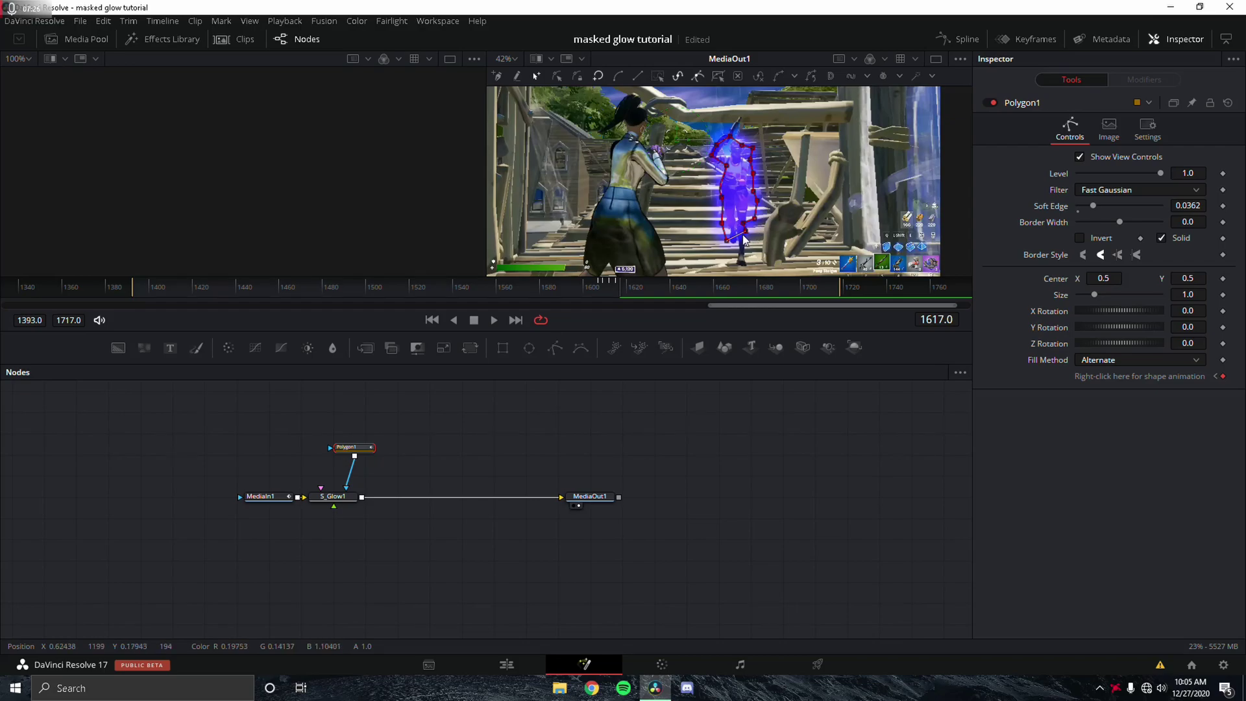
{"action": "left_click_drag", "start_coordinate": [745, 236], "coordinate": [746, 276]}
{"action": "left_click_drag", "start_coordinate": [730, 139], "coordinate": [741, 116]}
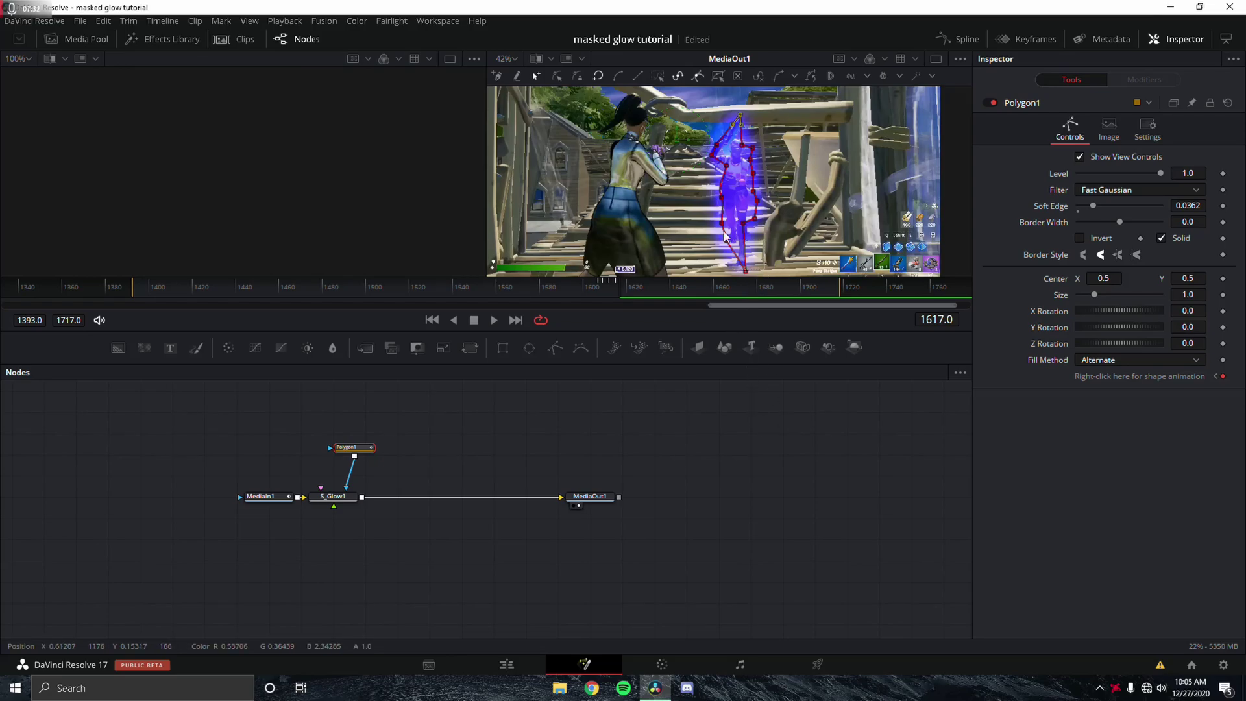
Select all the mask points and move the shape onto the enemy at frame 1619
{"action": "left_click_drag", "start_coordinate": [798, 270], "coordinate": [646, 91]}
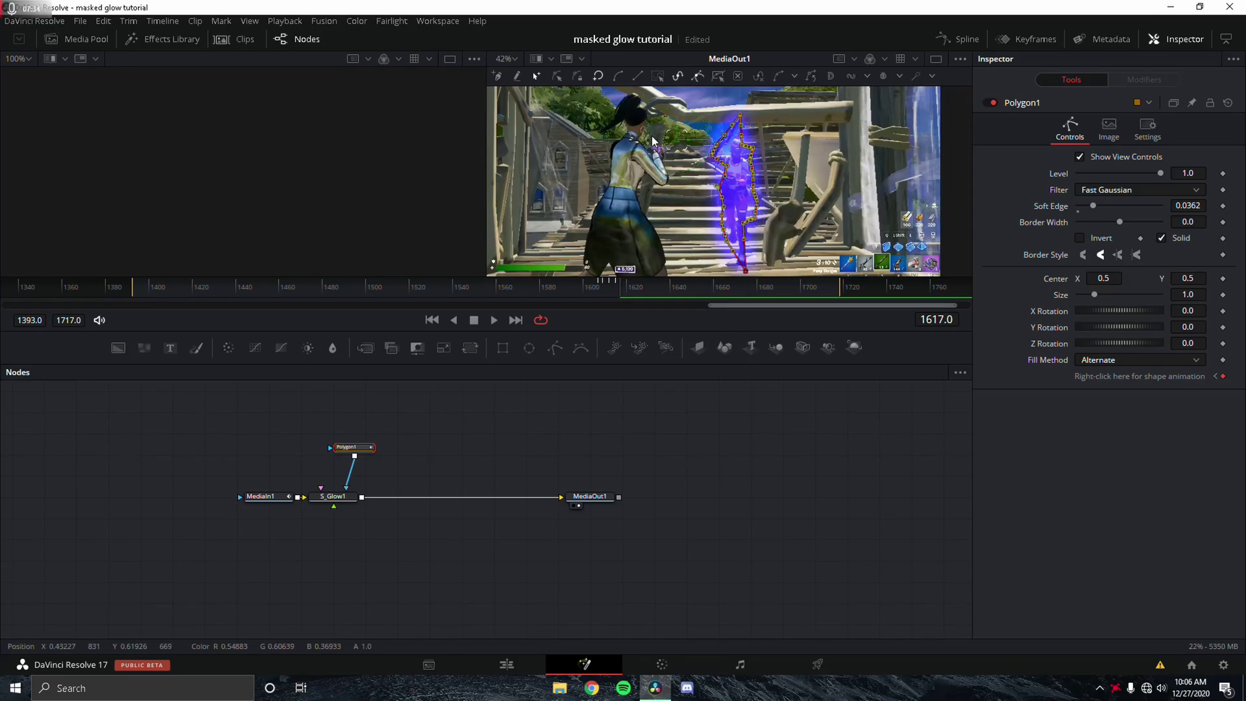
{"action": "key", "text": "Right"}
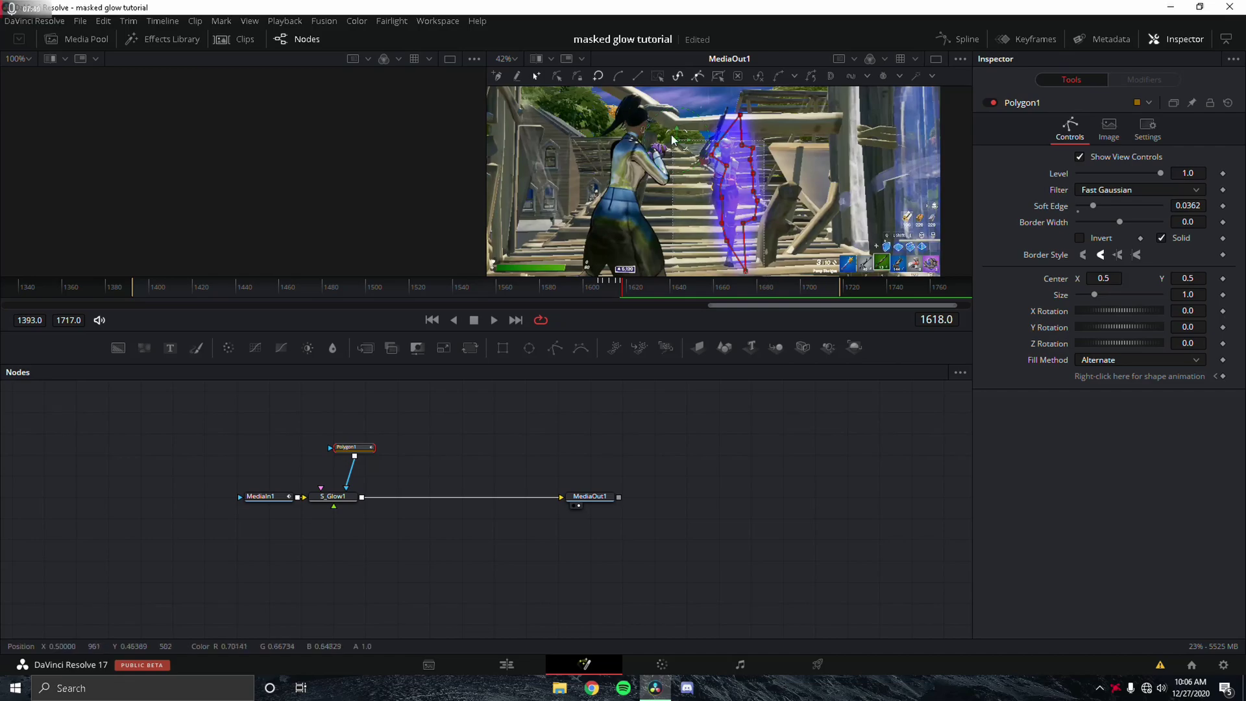
{"action": "key", "text": "Right"}
{"action": "left_click_drag", "start_coordinate": [720, 198], "coordinate": [704, 205]}
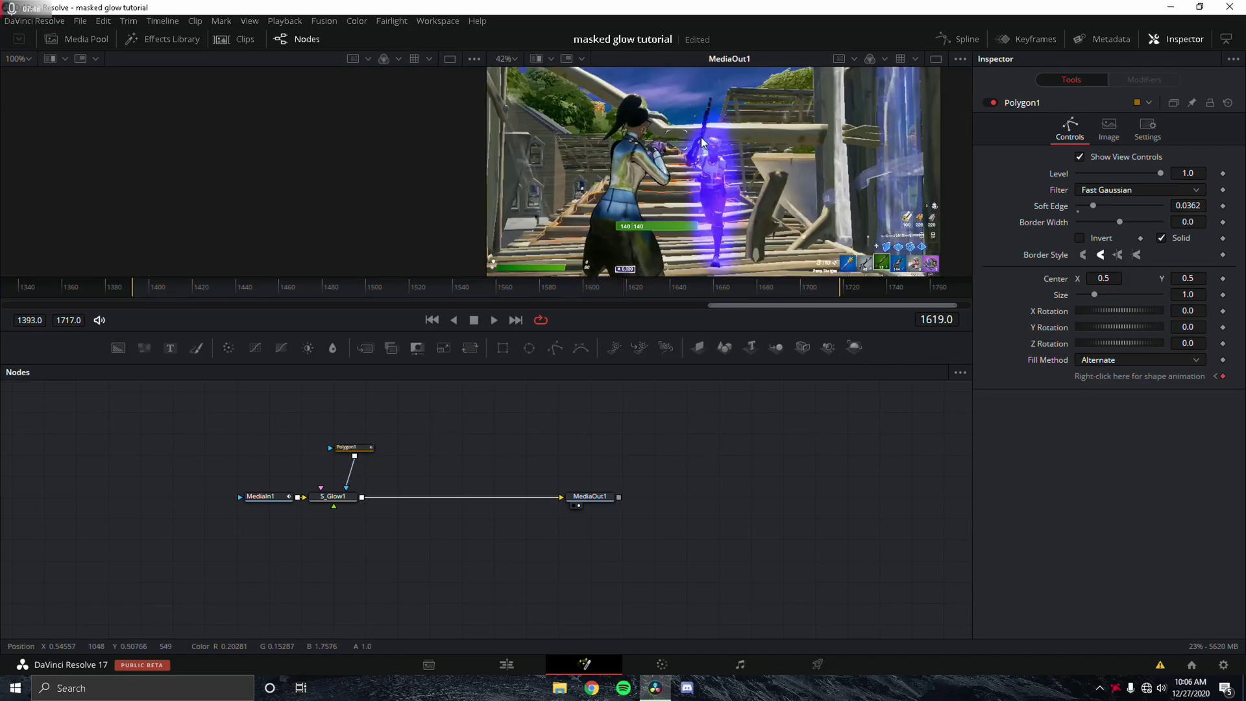
{"action": "left_click", "coordinate": [724, 148]}
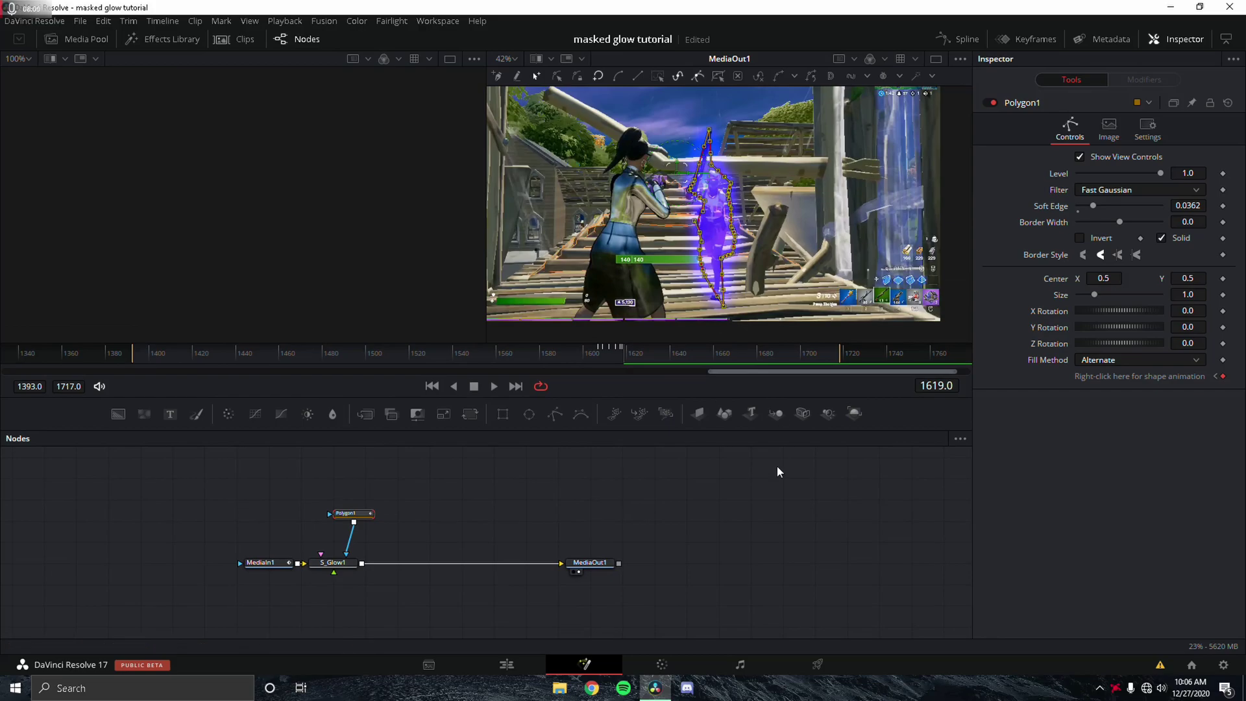
Reposition the mask over the enemy at frames 1620, 1622 and 1625, reshaping it at the last of these
{"action": "key", "text": "Right"}
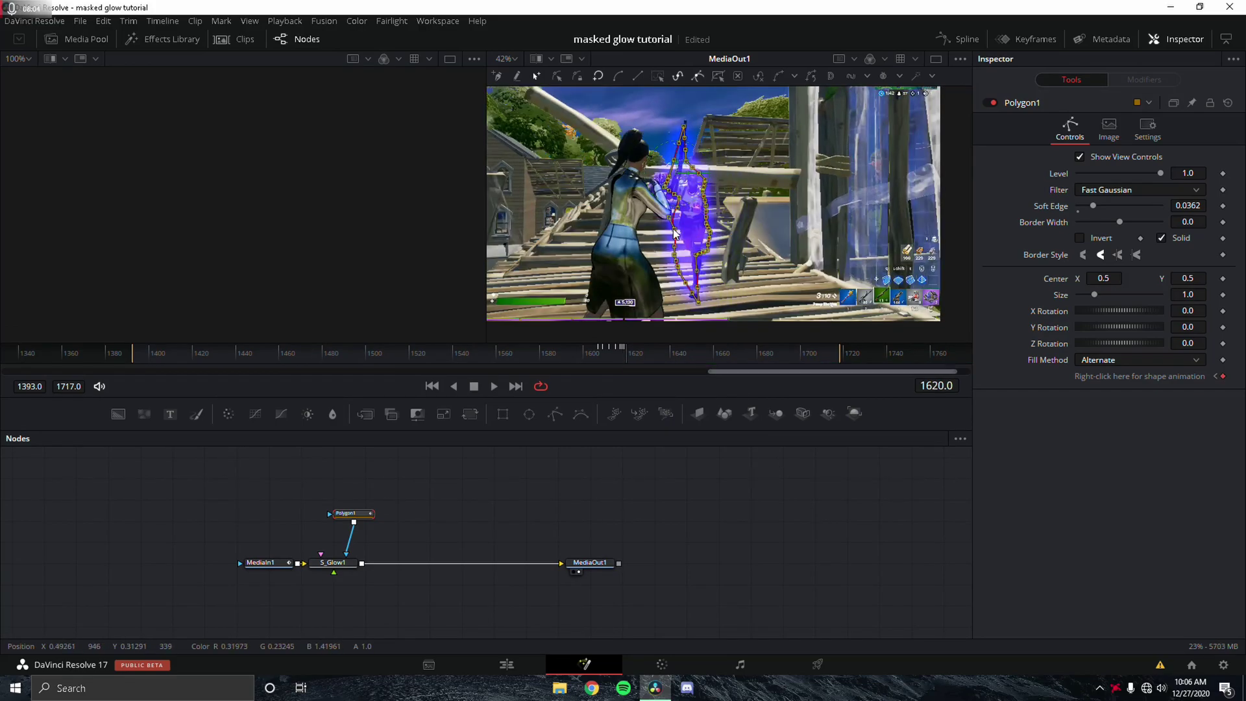
{"action": "key", "text": "Right"}
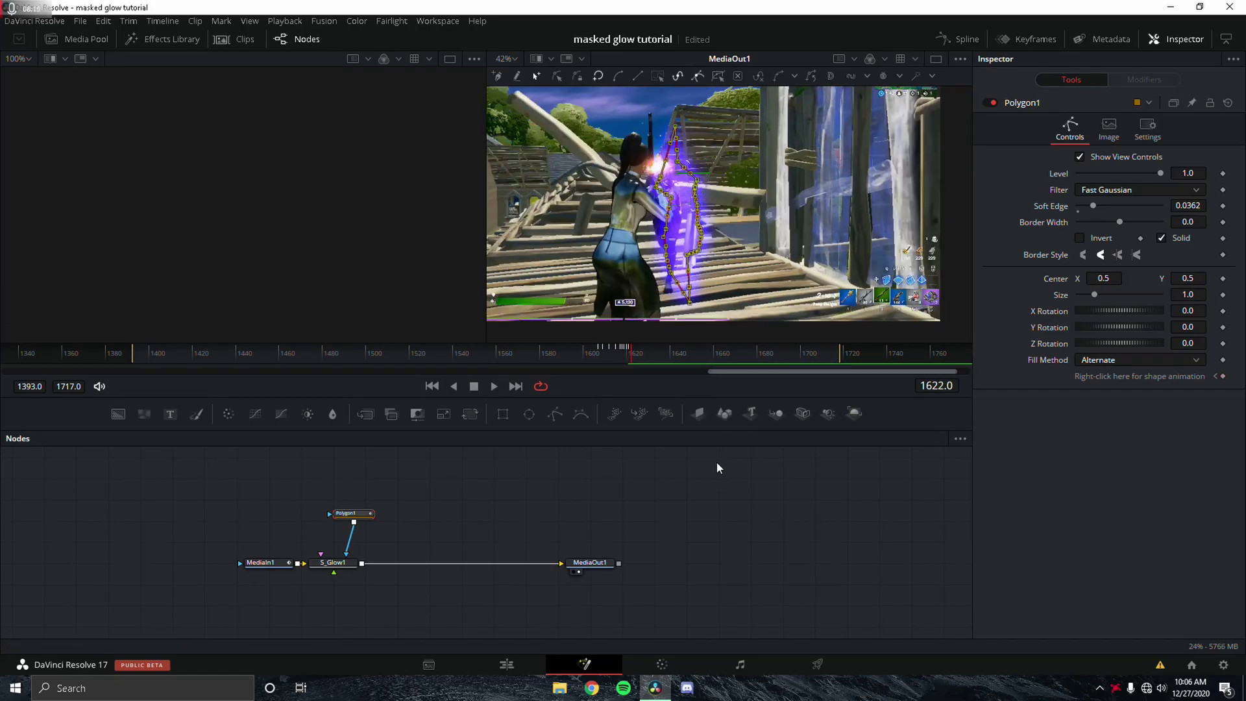
{"action": "left_click_drag", "start_coordinate": [668, 226], "coordinate": [653, 229]}
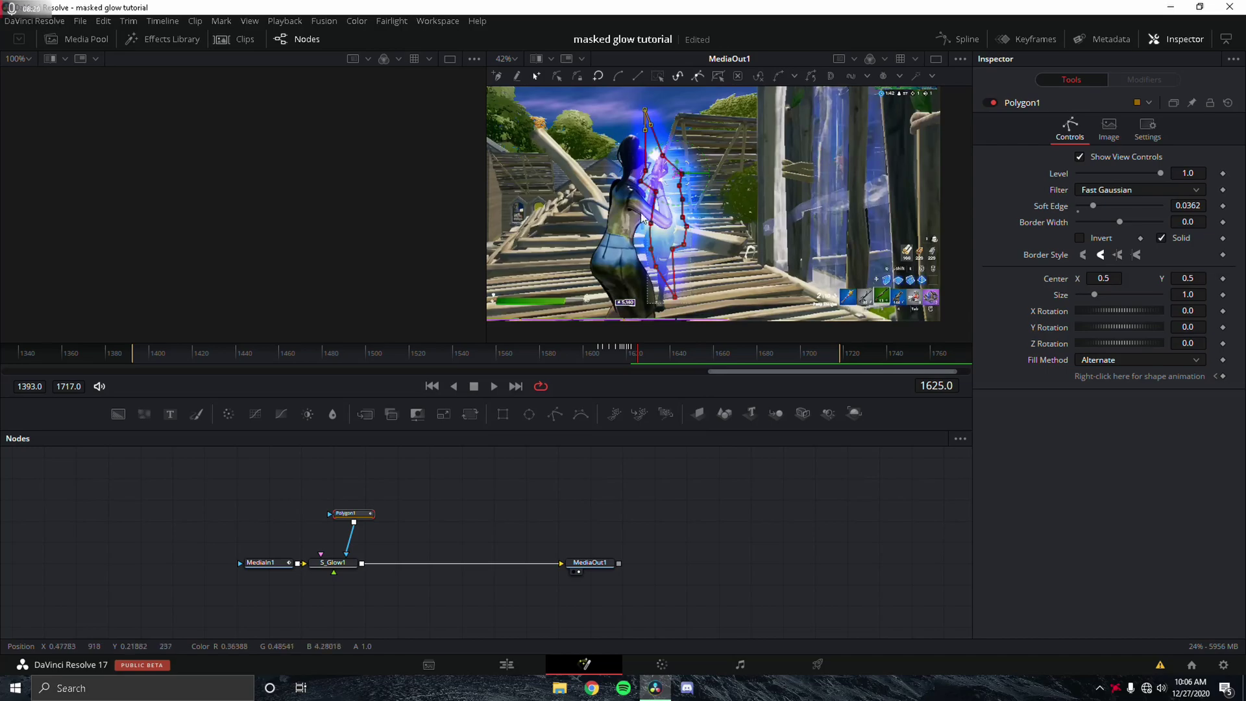
{"action": "left_click_drag", "start_coordinate": [641, 217], "coordinate": [667, 181]}
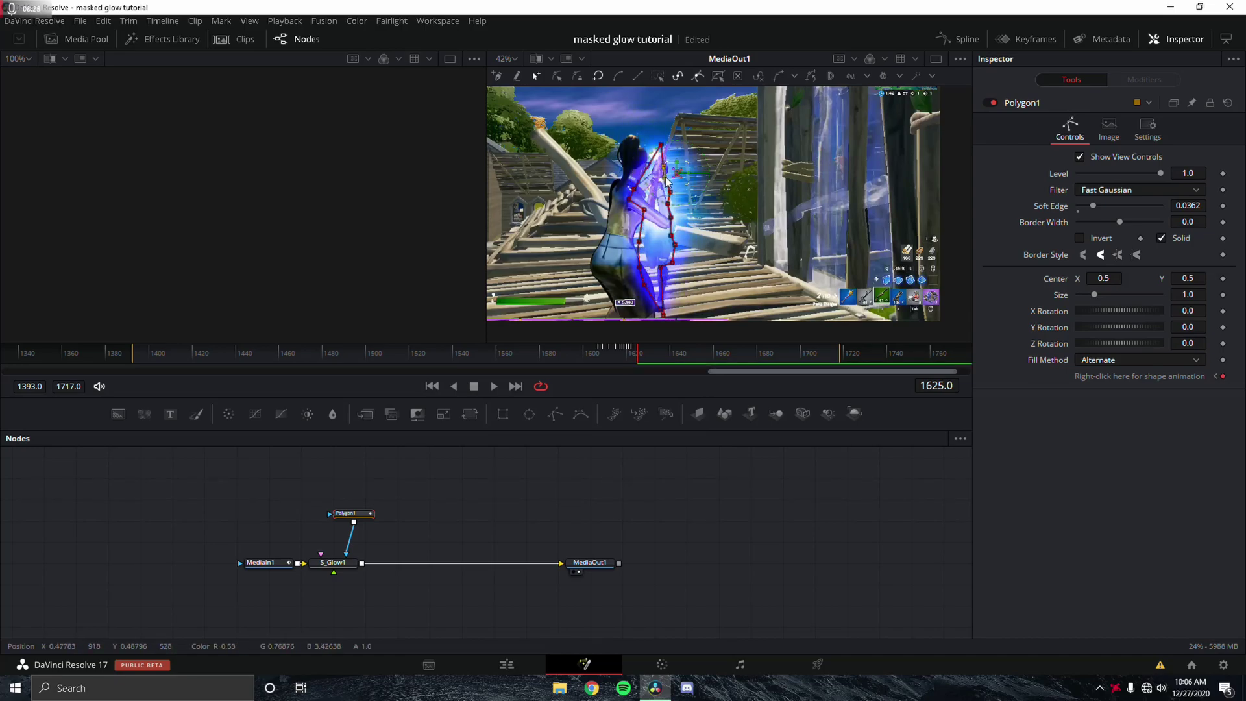
Step through the elimination frames to frame 1627 and keyframe the Polygon1 mask's Level at 1.0
{"action": "key", "text": "Right"}
{"action": "key", "text": "Right"}
{"action": "key", "text": "Right"}
{"action": "key", "text": "Right"}
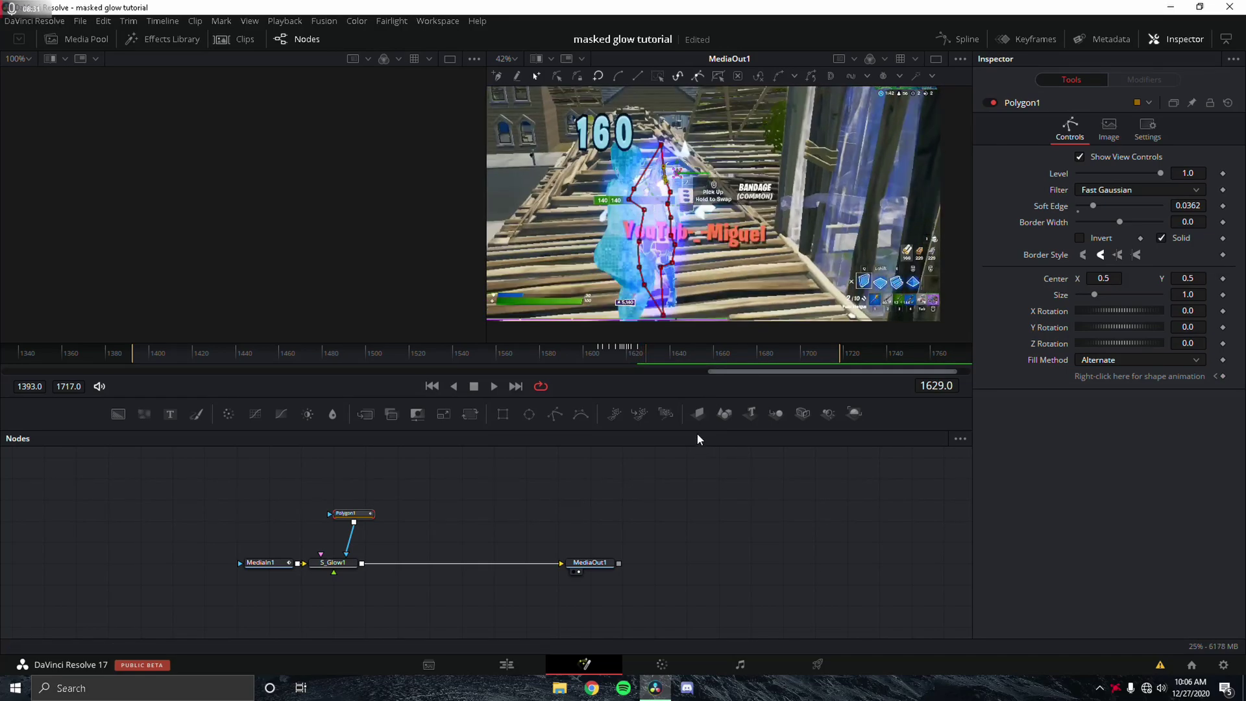
{"action": "key", "text": "Right"}
{"action": "key", "text": "Right"}
{"action": "key", "text": "Left"}
{"action": "key", "text": "Left"}
{"action": "key", "text": "Left"}
{"action": "key", "text": "Left"}
{"action": "key", "text": "Left"}
{"action": "key", "text": "Right"}
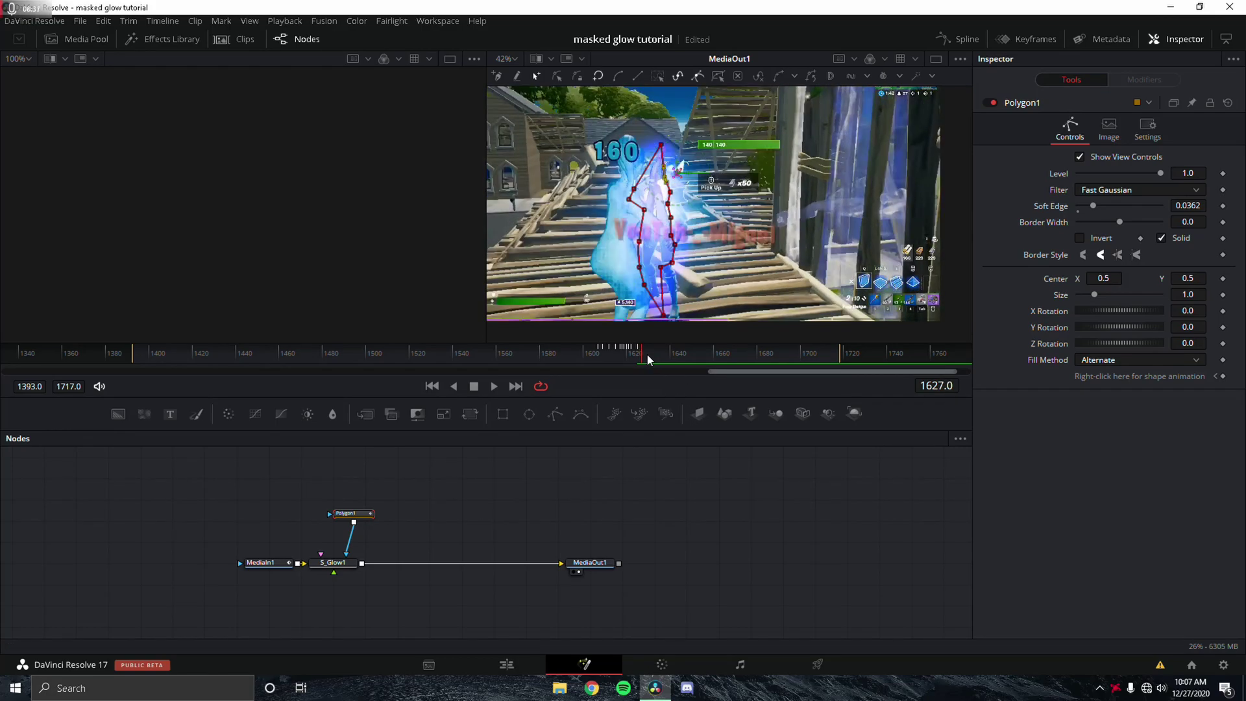
{"action": "left_click", "coordinate": [1223, 174]}
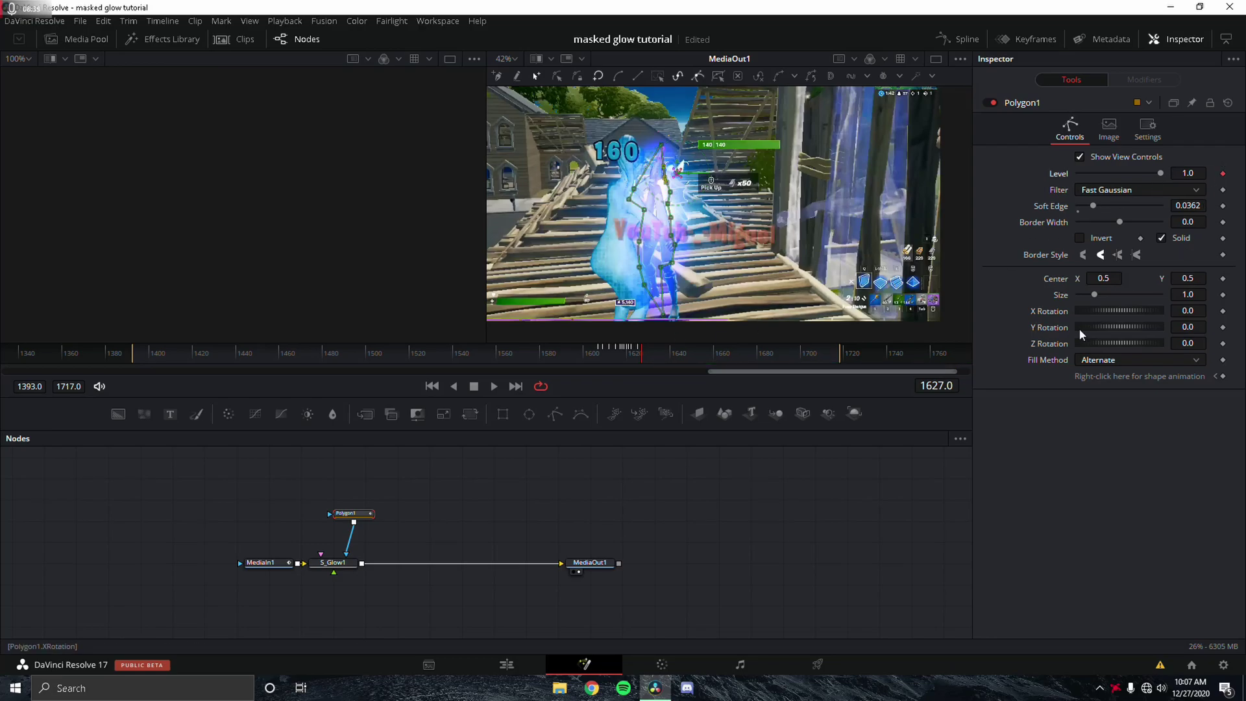
Set the Polygon1 mask's Level to 0.0 at frame 1628 and check it against the keyframe at frame 1627
{"action": "key", "text": "Left"}
{"action": "key", "text": "Right"}
{"action": "key", "text": "Left"}
{"action": "key", "text": "Right"}
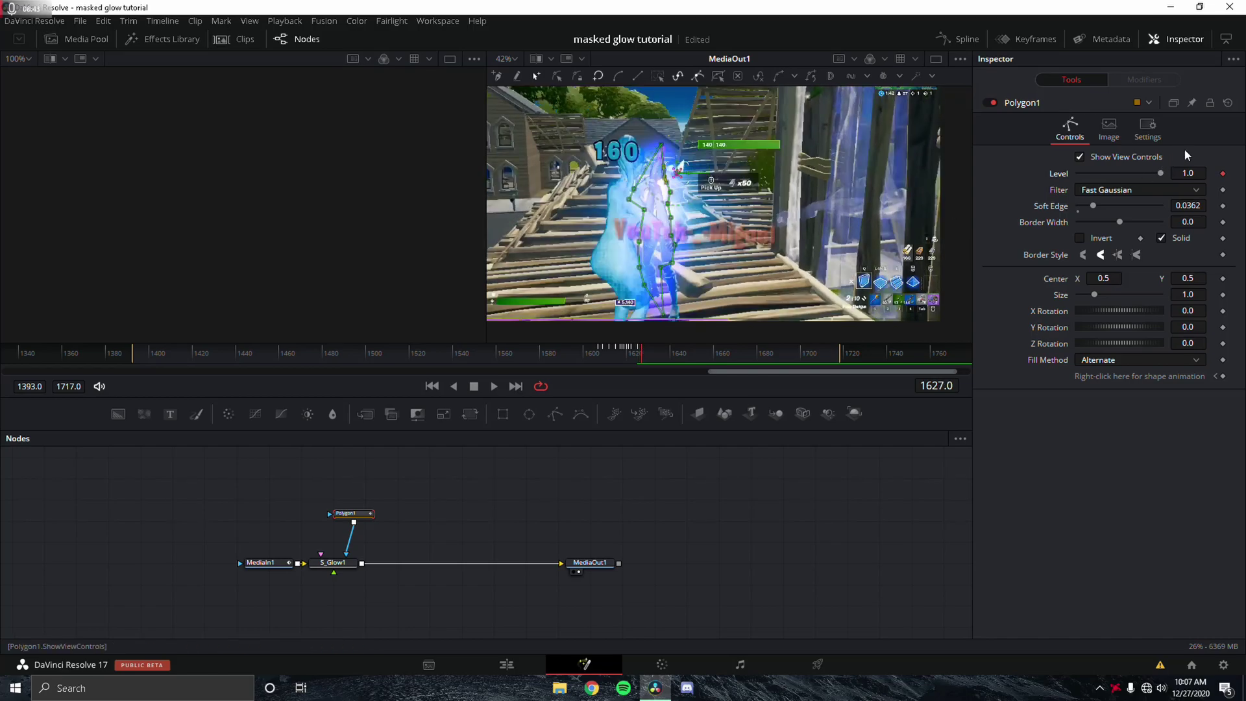
{"action": "key", "text": "Right"}
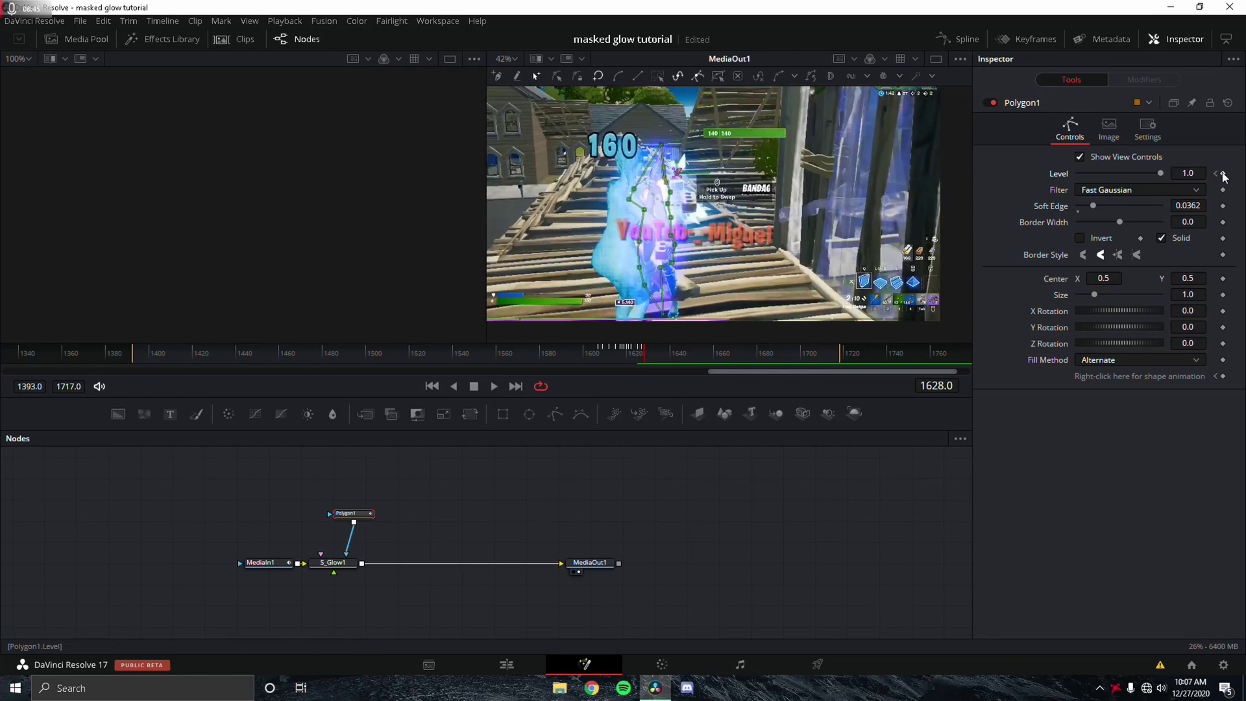
{"action": "left_click_drag", "start_coordinate": [1144, 173], "coordinate": [1078, 174]}
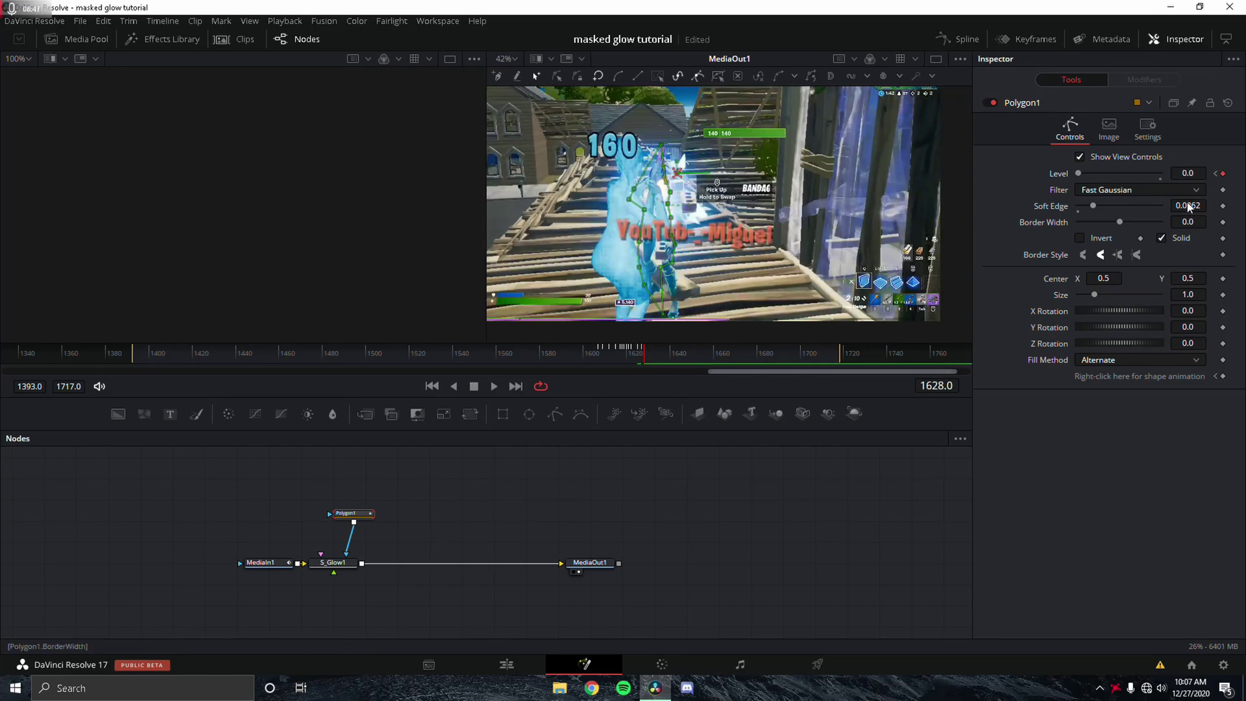
{"action": "left_click", "coordinate": [1216, 175]}
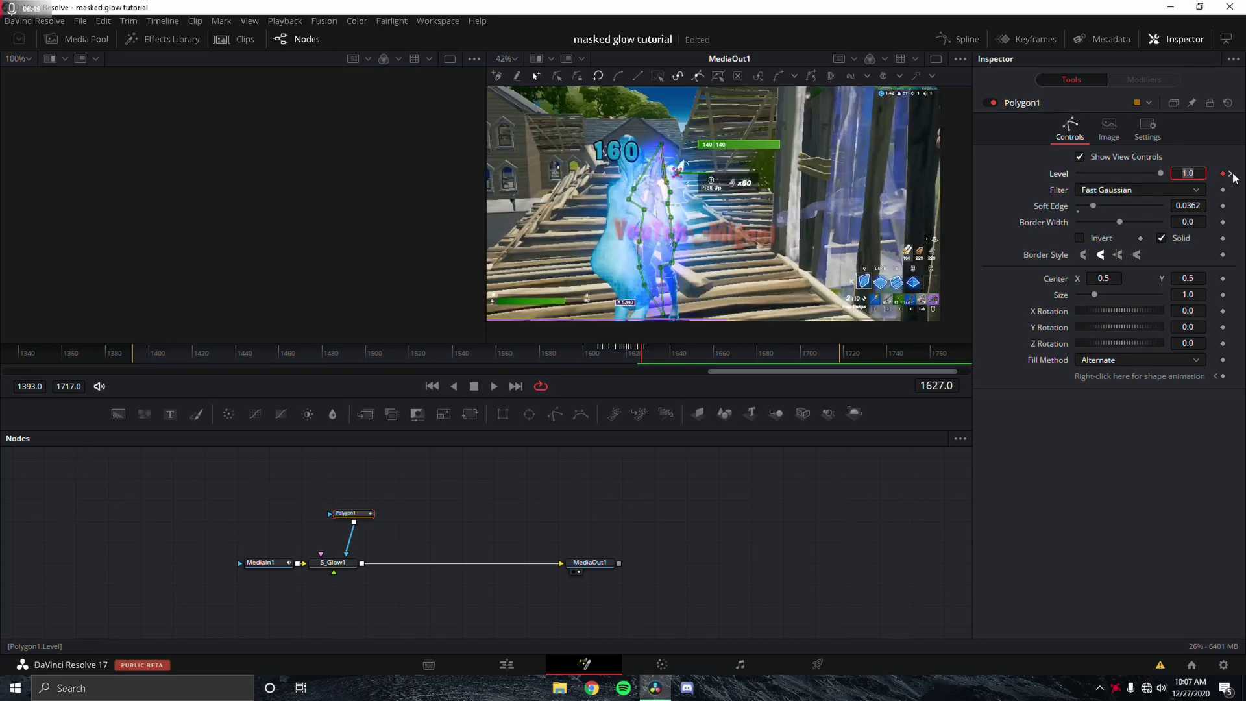
{"action": "left_click", "coordinate": [1231, 173]}
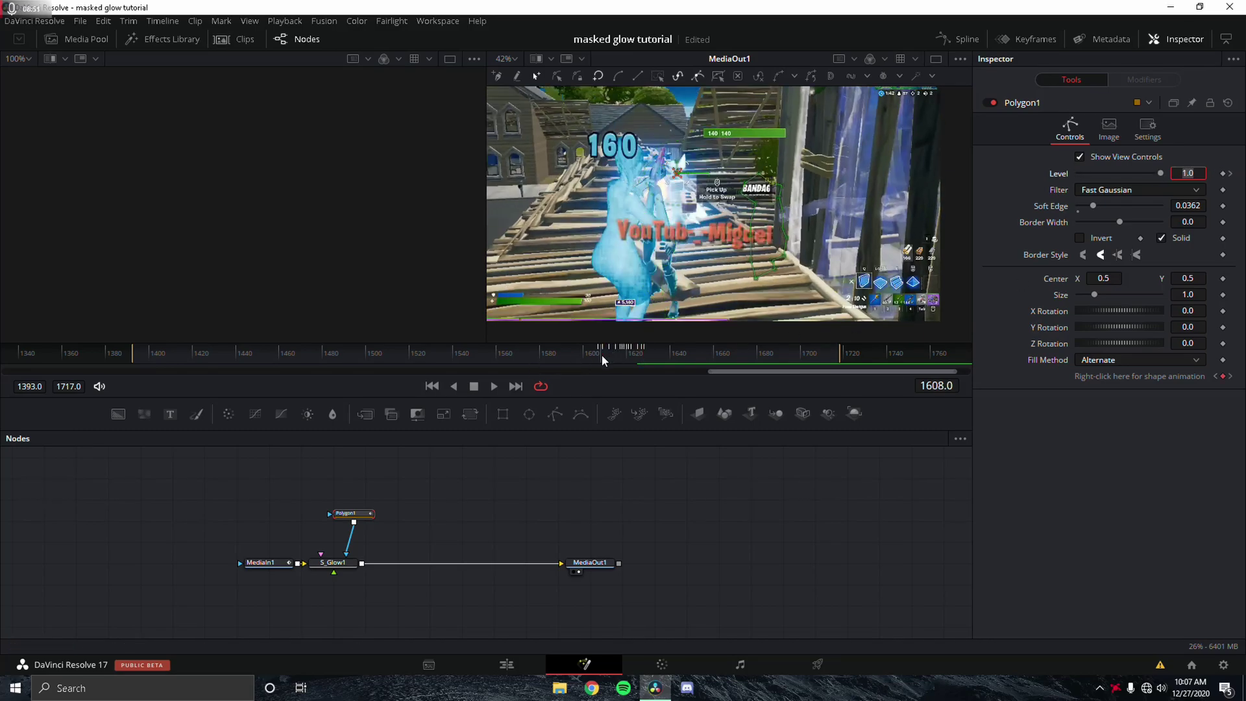
Keyframe the Polygon1 mask's Level at 0.0 on frame 1605 and at 1.0 on frame 1606
{"action": "left_click", "coordinate": [601, 353]}
{"action": "left_click", "coordinate": [598, 355]}
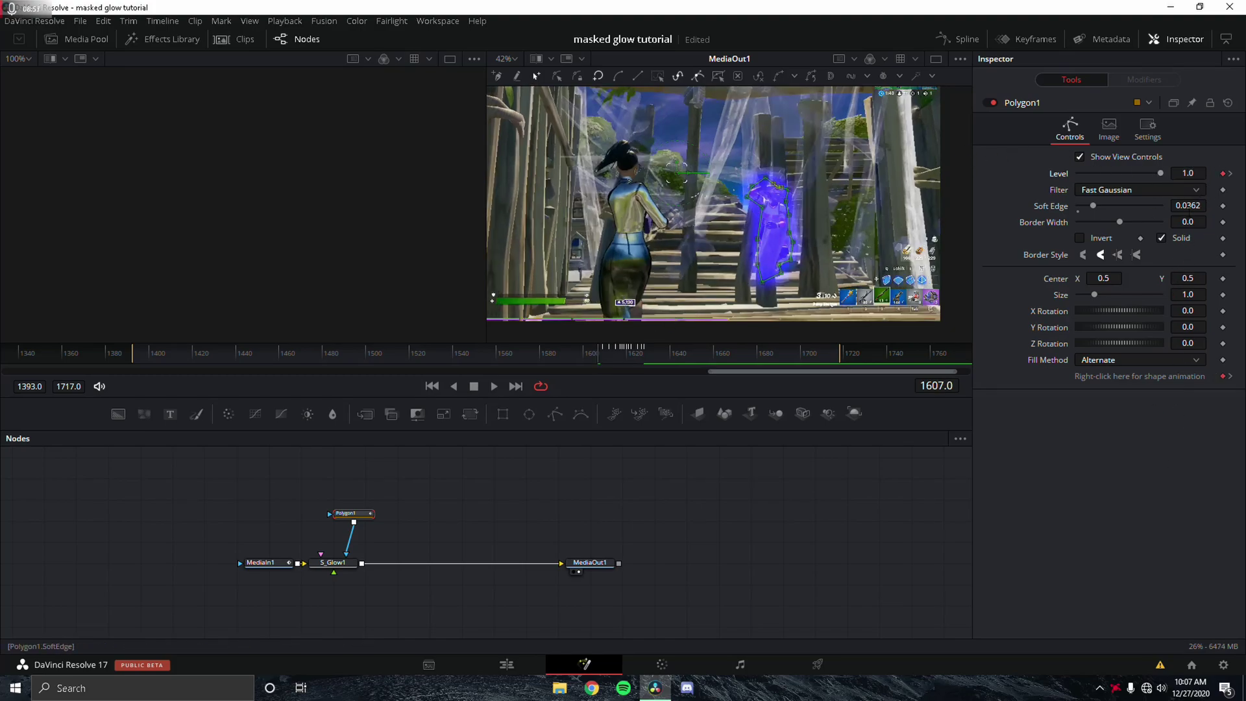
{"action": "key", "text": "Left"}
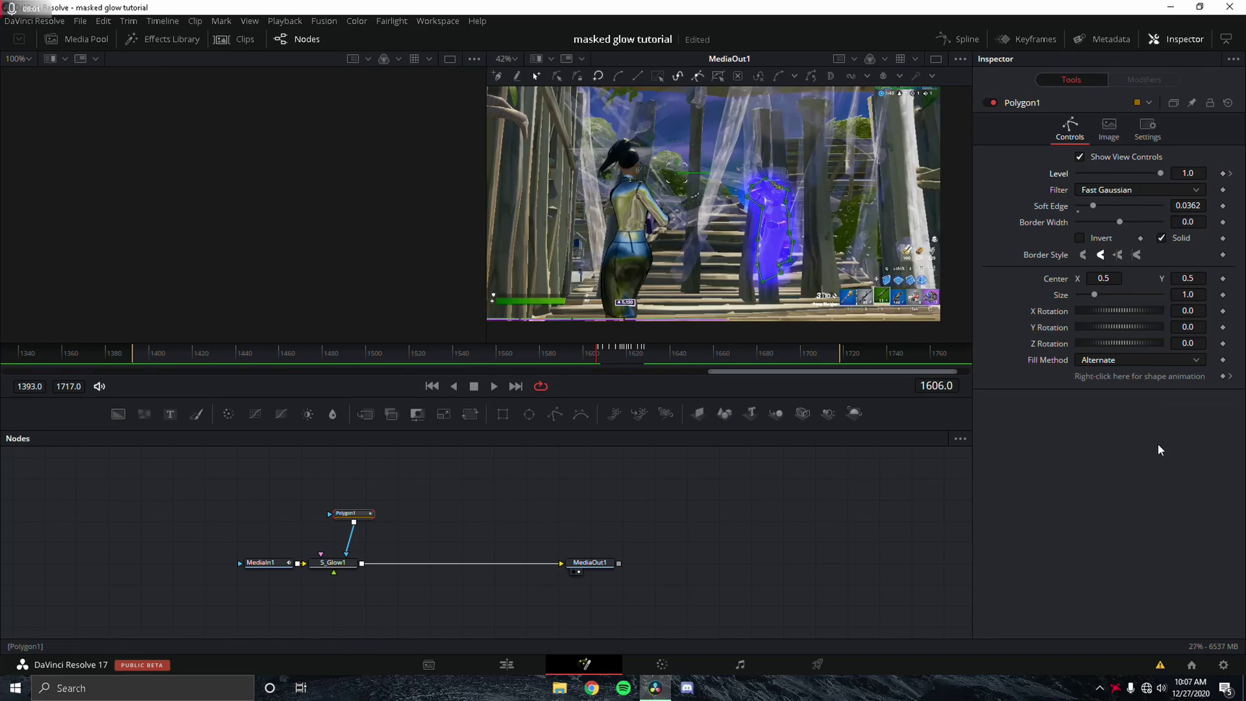
{"action": "key", "text": "Left"}
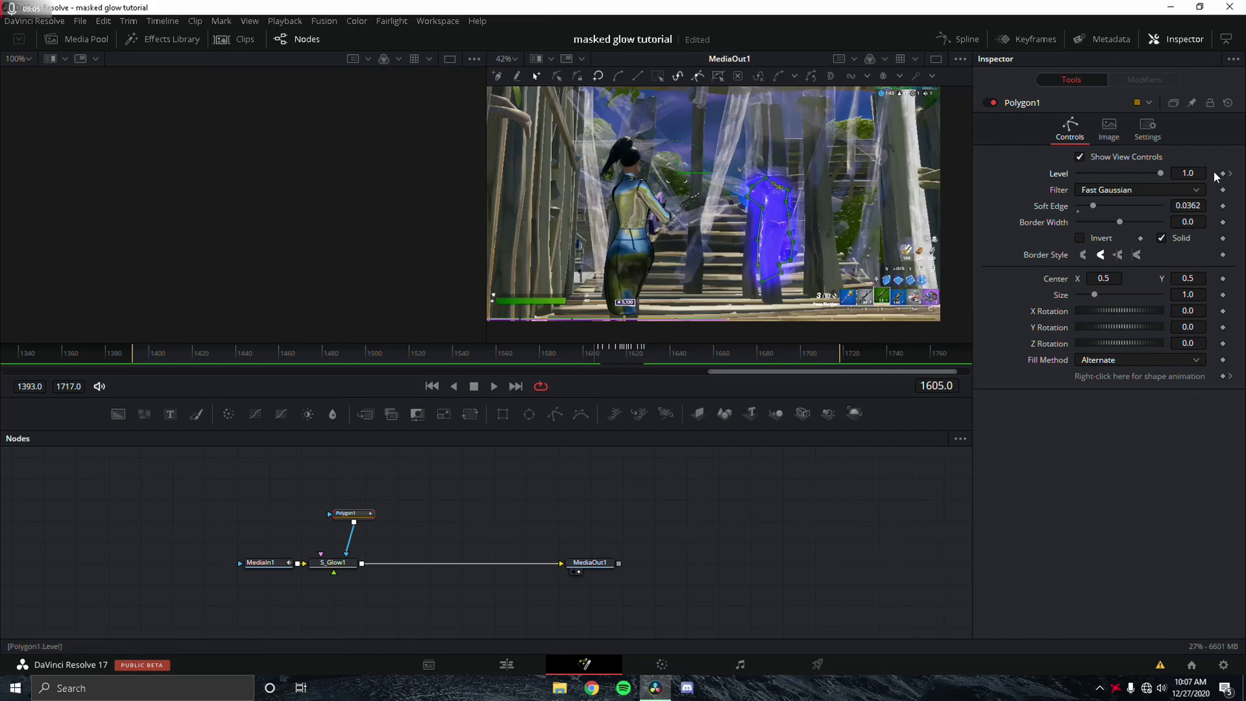
{"action": "left_click_drag", "start_coordinate": [1162, 175], "coordinate": [815, 181]}
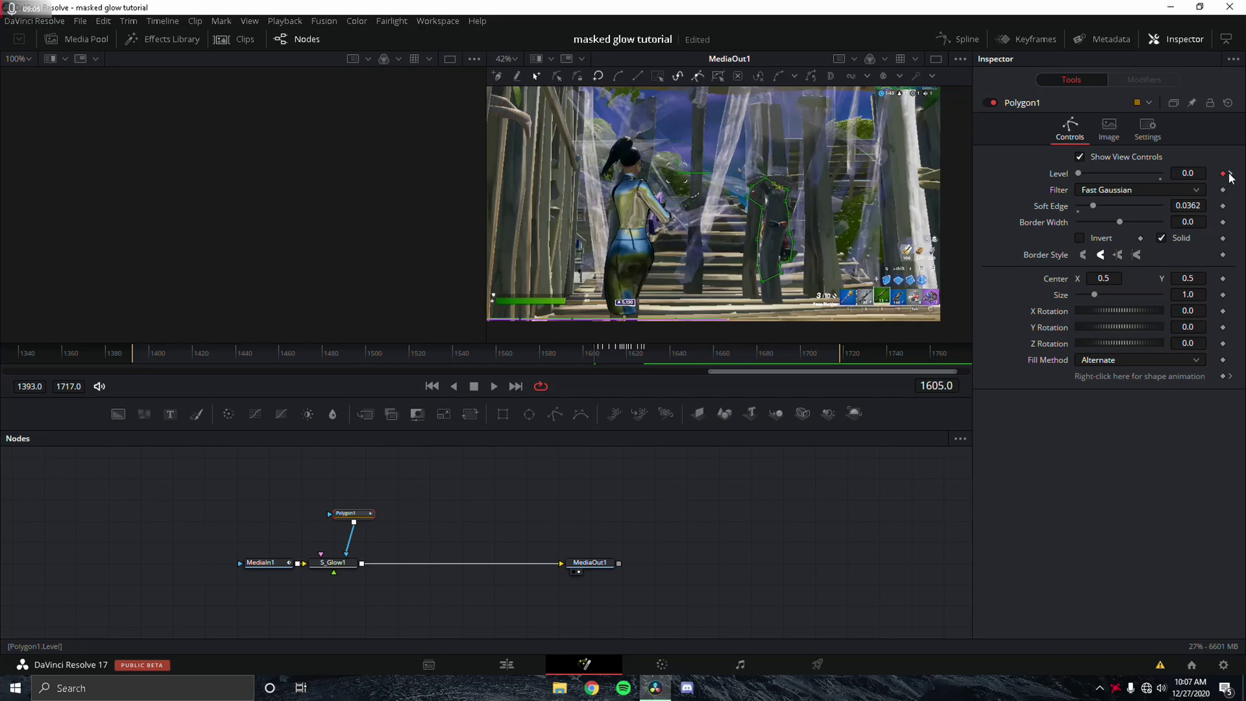
{"action": "key", "text": "Right"}
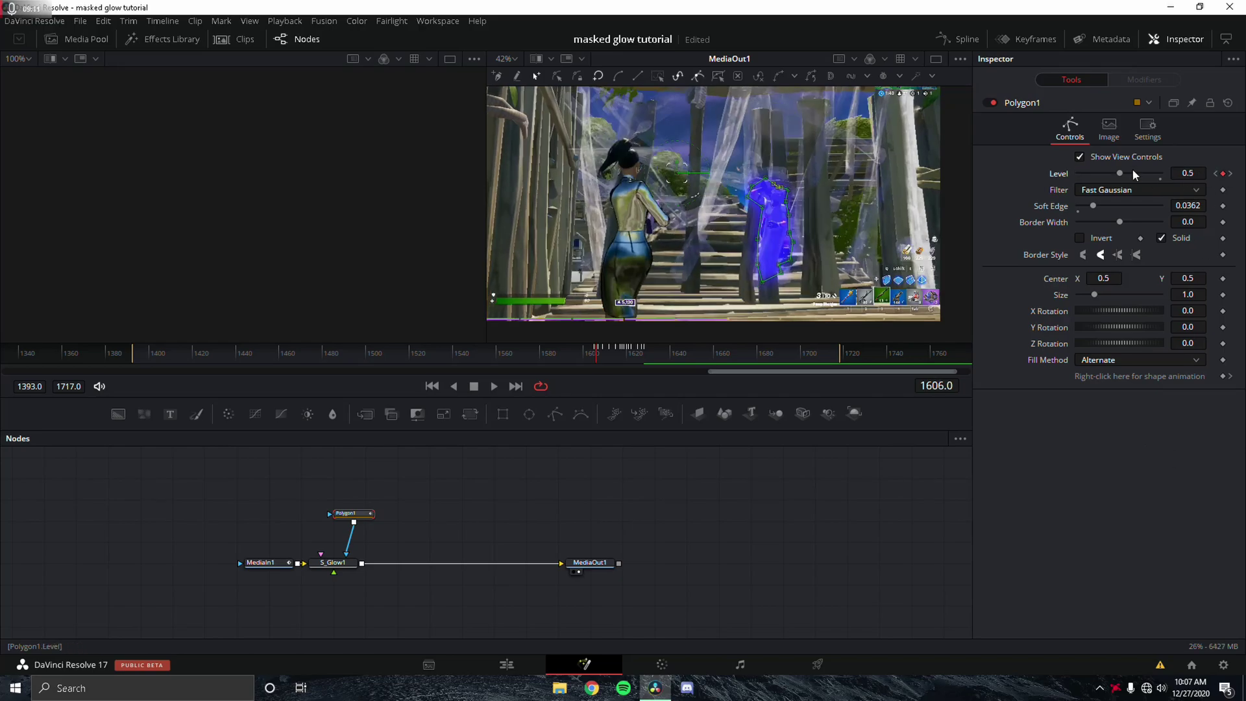
{"action": "left_click_drag", "start_coordinate": [1133, 170], "coordinate": [1194, 186]}
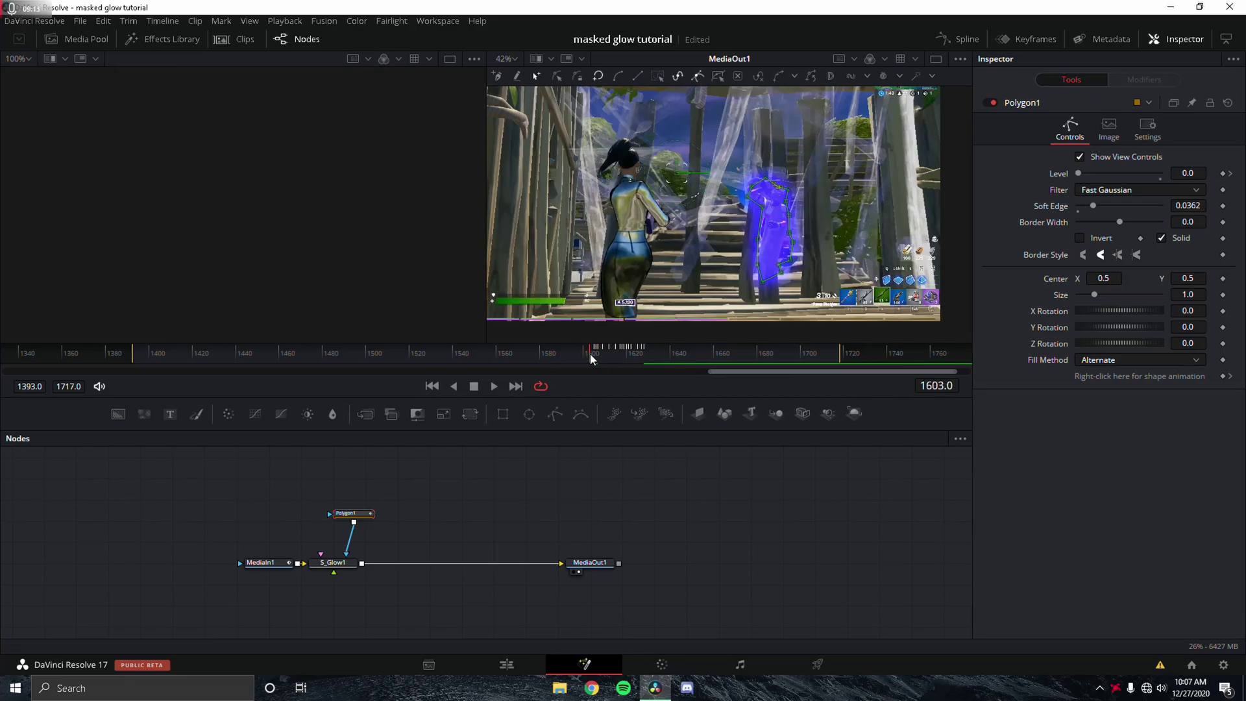
Play the glow section from just before frame 1605 to preview the mask switching on and off
{"action": "left_click_drag", "start_coordinate": [590, 352], "coordinate": [594, 353]}
{"action": "key", "text": "space"}
{"action": "key", "text": "space"}
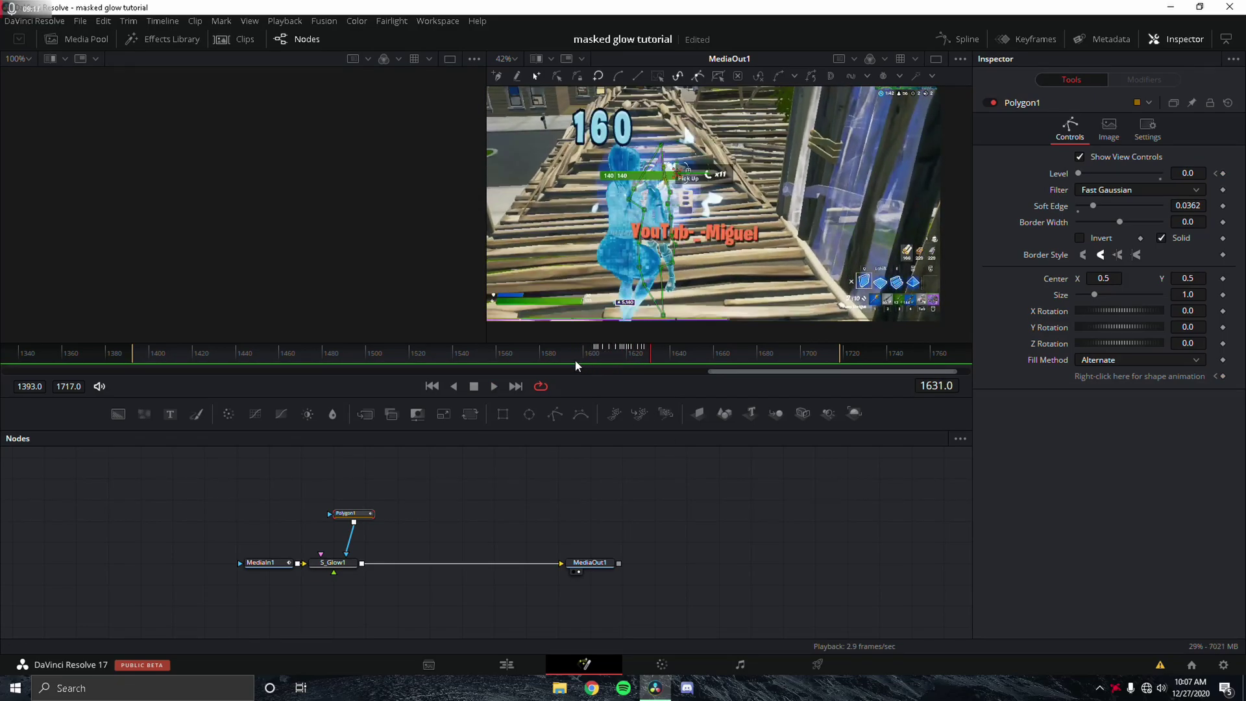
{"action": "left_click", "coordinate": [575, 358]}
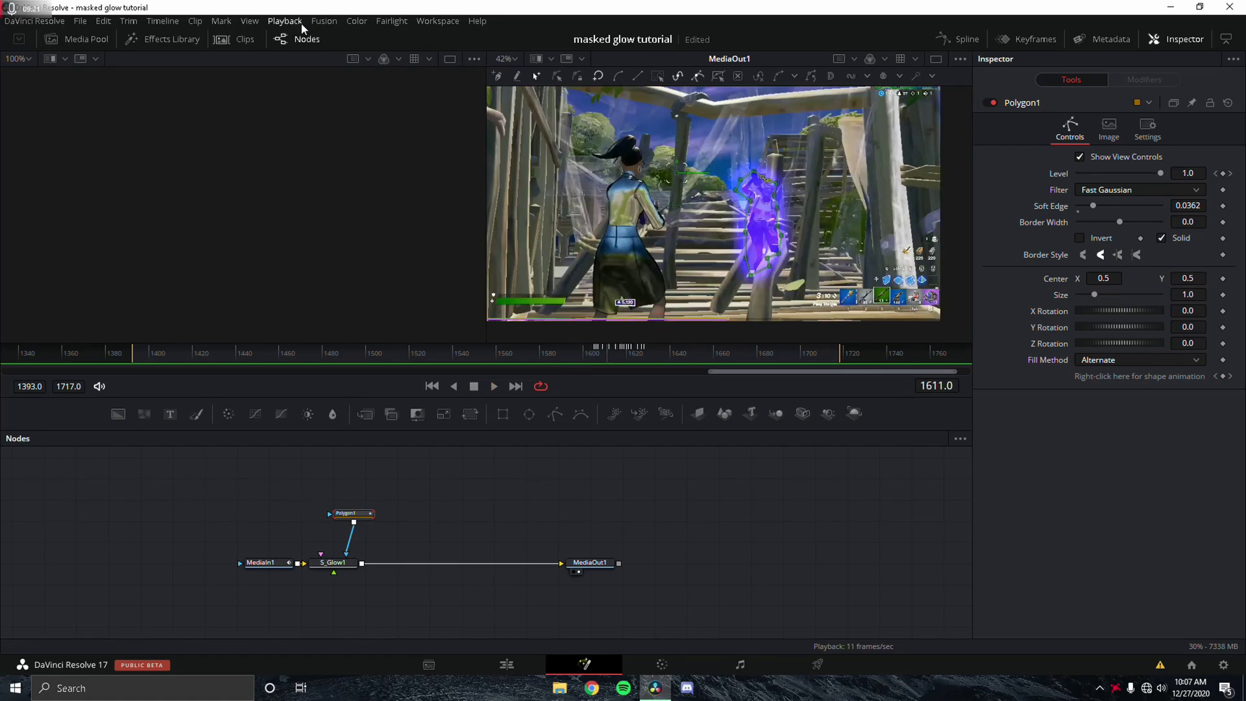
Set the render cache to Smart and replay the masked glow section
{"action": "left_click", "coordinate": [302, 25]}
{"action": "mouse_move", "coordinate": [337, 85]}
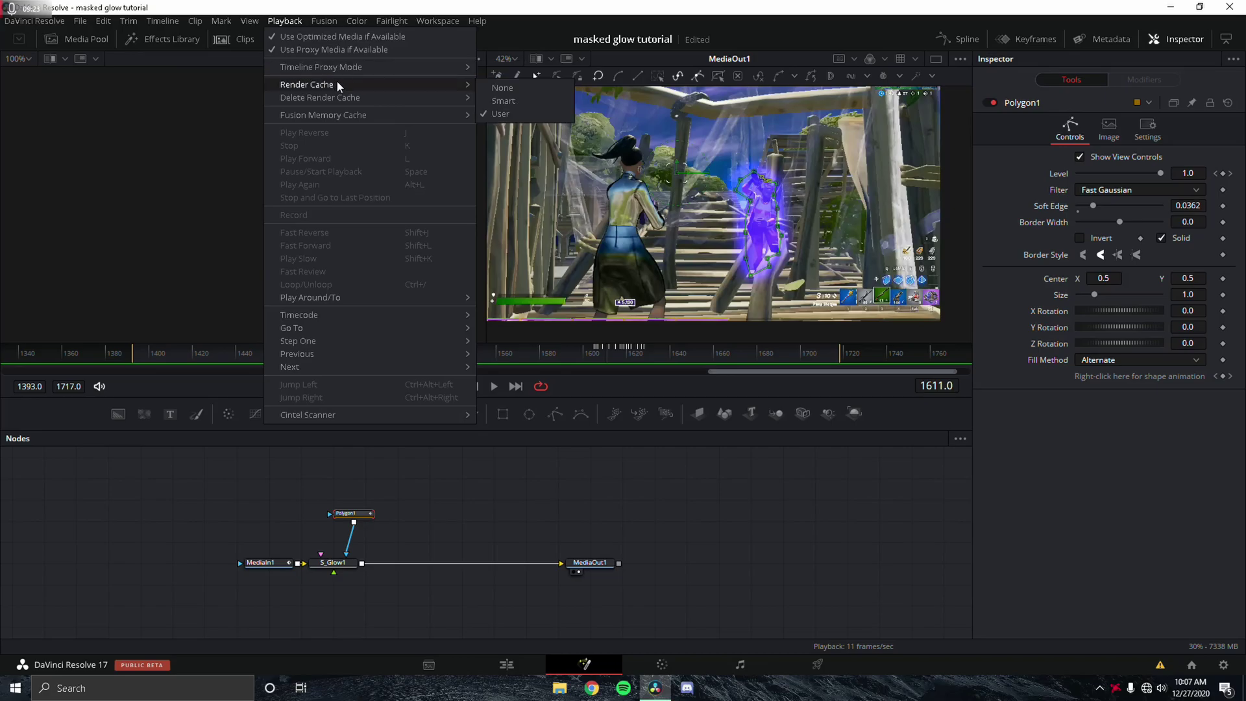
{"action": "left_click", "coordinate": [521, 104]}
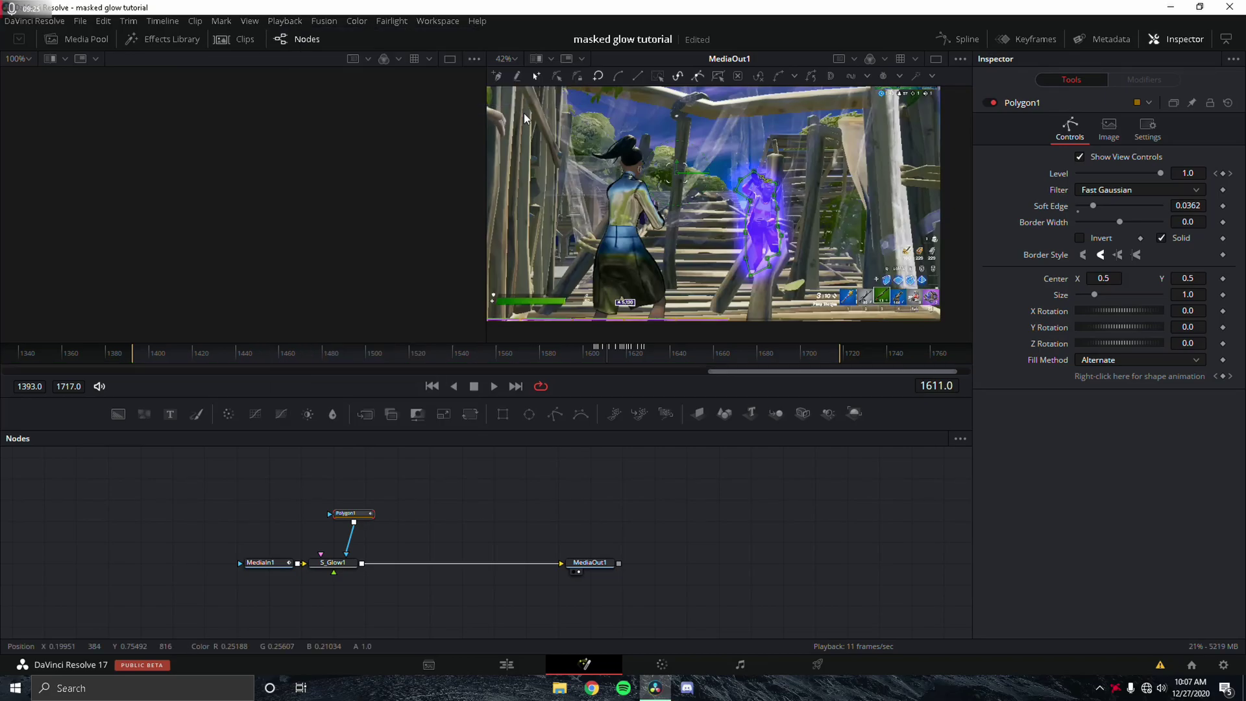
{"action": "left_click", "coordinate": [697, 445]}
{"action": "key", "text": "space"}
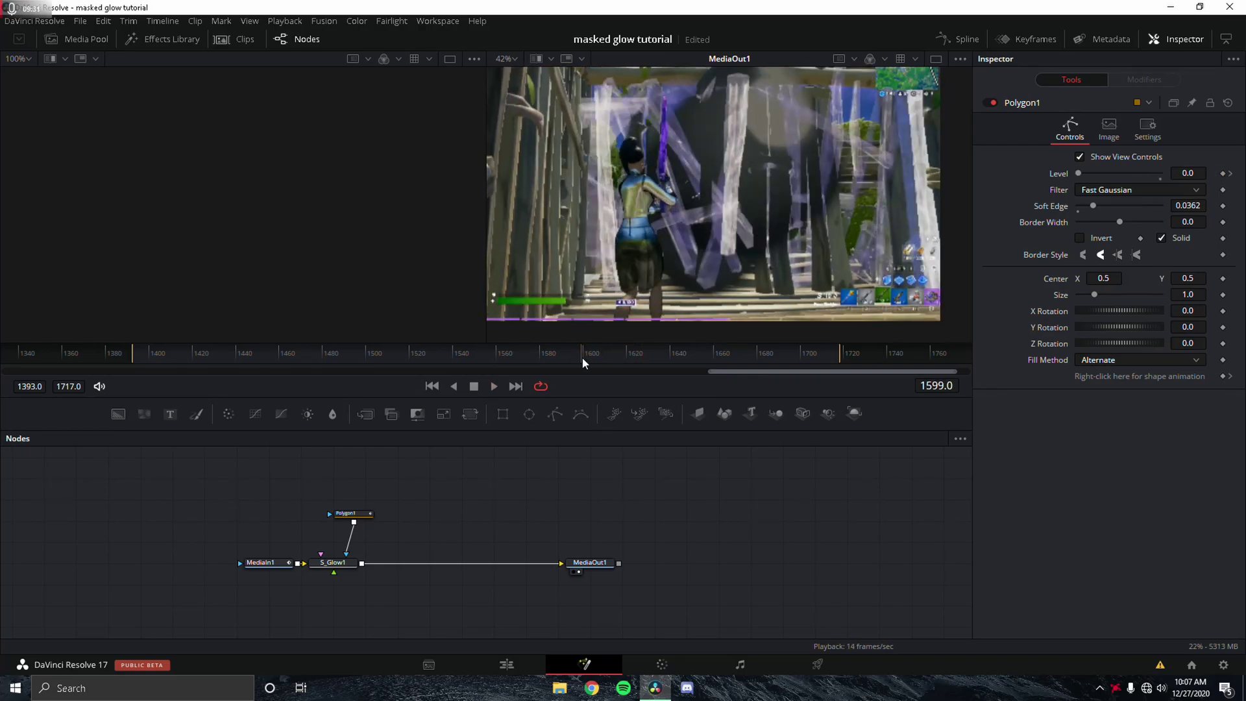
{"action": "key", "text": "space"}
{"action": "key", "text": "space"}
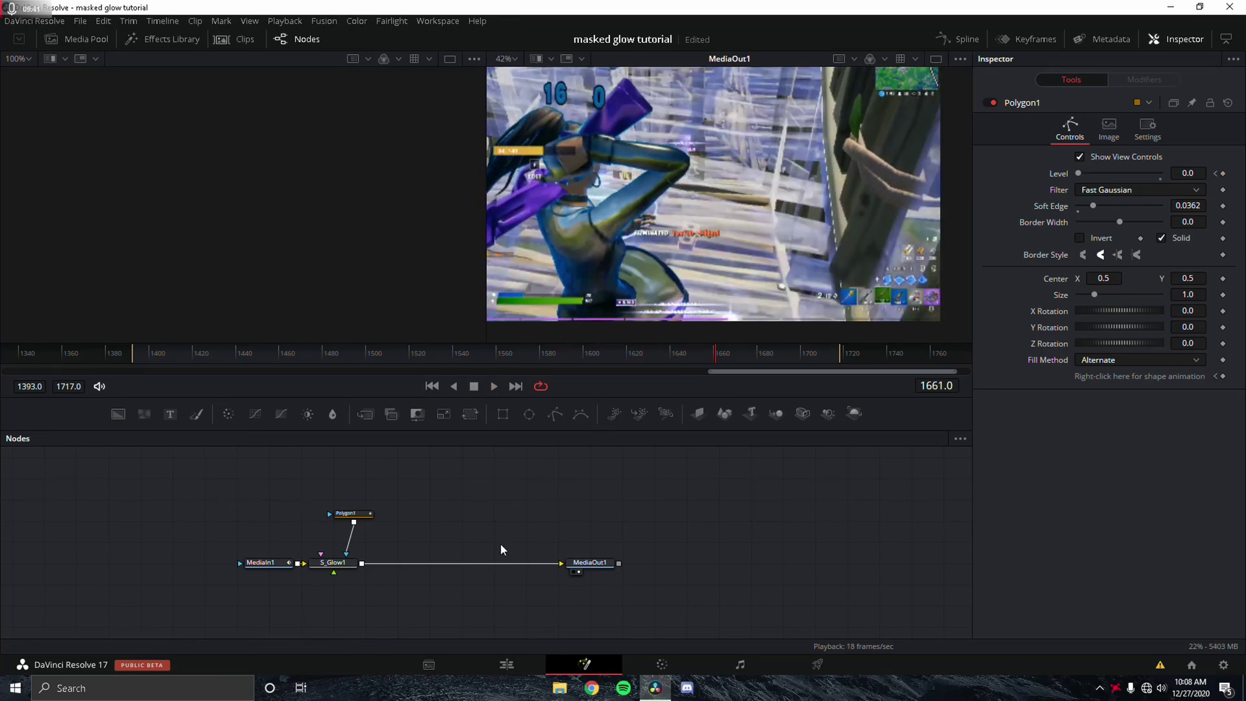
Duplicate the Polygon1 node and place the copy beside the original, above the line to MediaOut1
{"action": "left_click", "coordinate": [362, 515]}
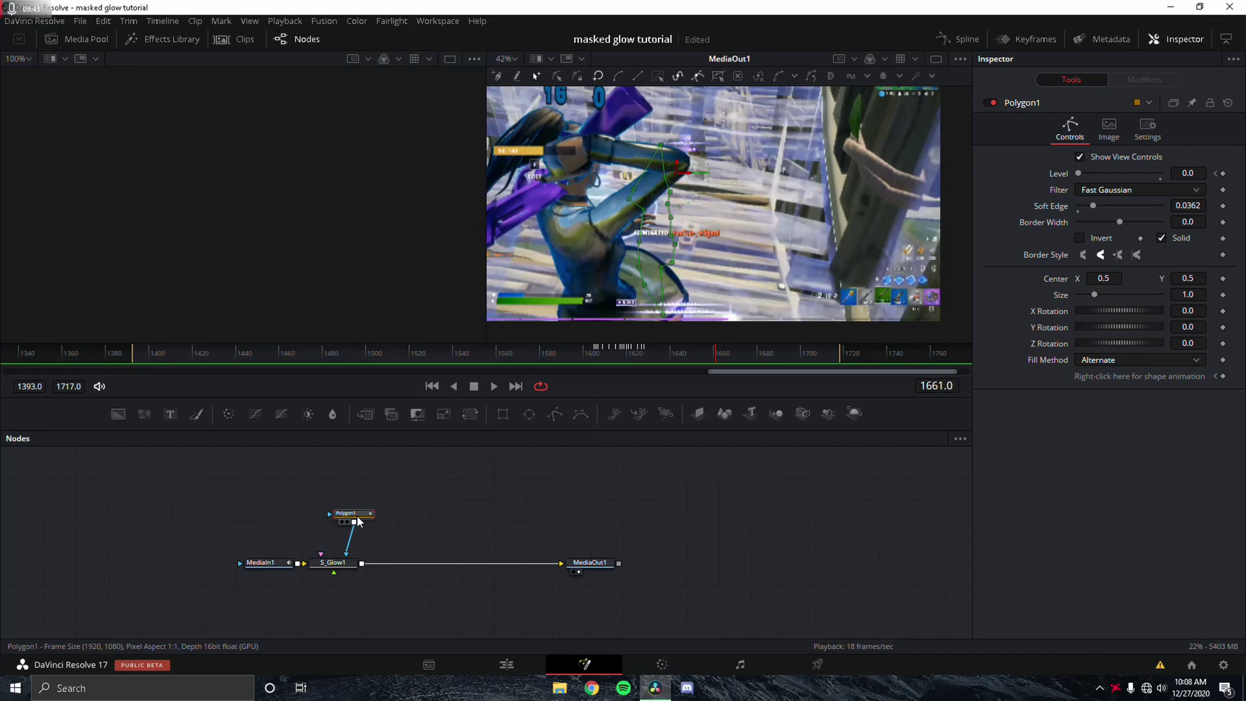
{"action": "key", "text": "ctrl+c"}
{"action": "key", "text": "ctrl+v"}
{"action": "mouse_move", "coordinate": [366, 539]}
{"action": "left_mouse_down"}
{"action": "mouse_move", "coordinate": [464, 514]}
{"action": "mouse_move", "coordinate": [435, 519]}
{"action": "left_mouse_up"}
{"action": "left_click", "coordinate": [399, 505]}
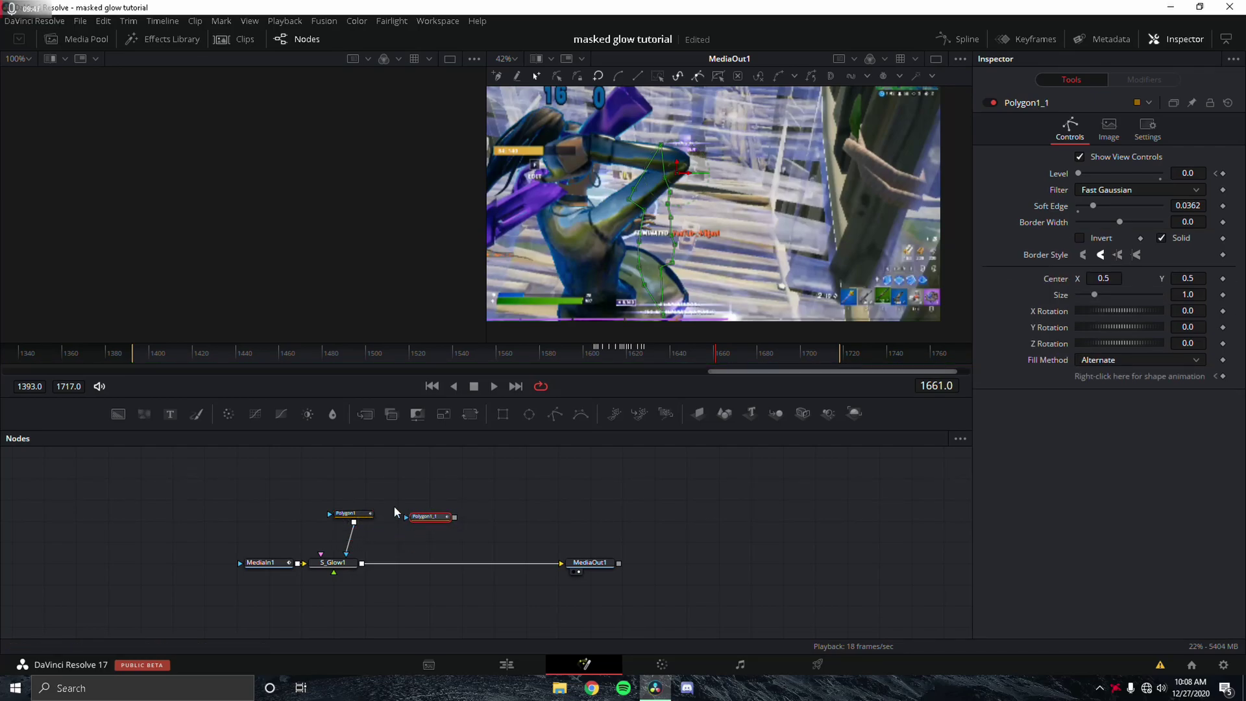
{"action": "left_click", "coordinate": [413, 518]}
{"action": "left_click_drag", "start_coordinate": [515, 521], "coordinate": [508, 488]}
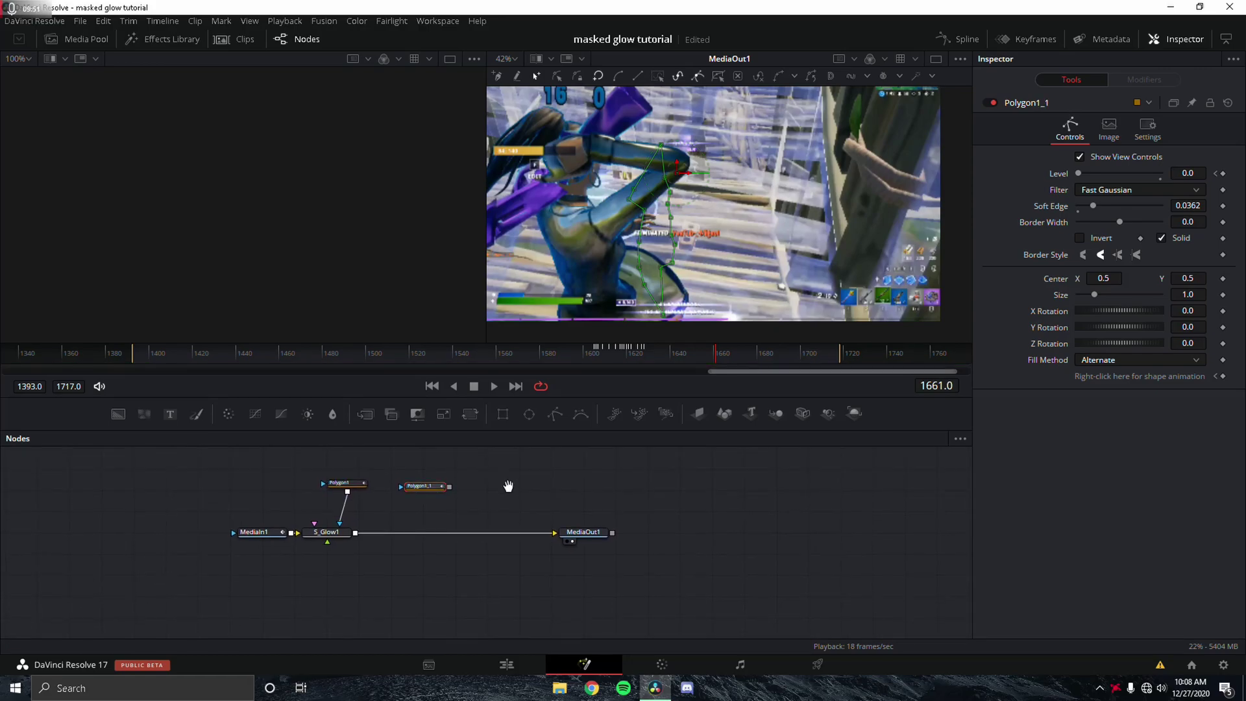
Add a Color Corrector node and insert it between S_Glow1 and MediaOut1
{"action": "key", "text": "shift+space"}
{"action": "type", "text": "color"}
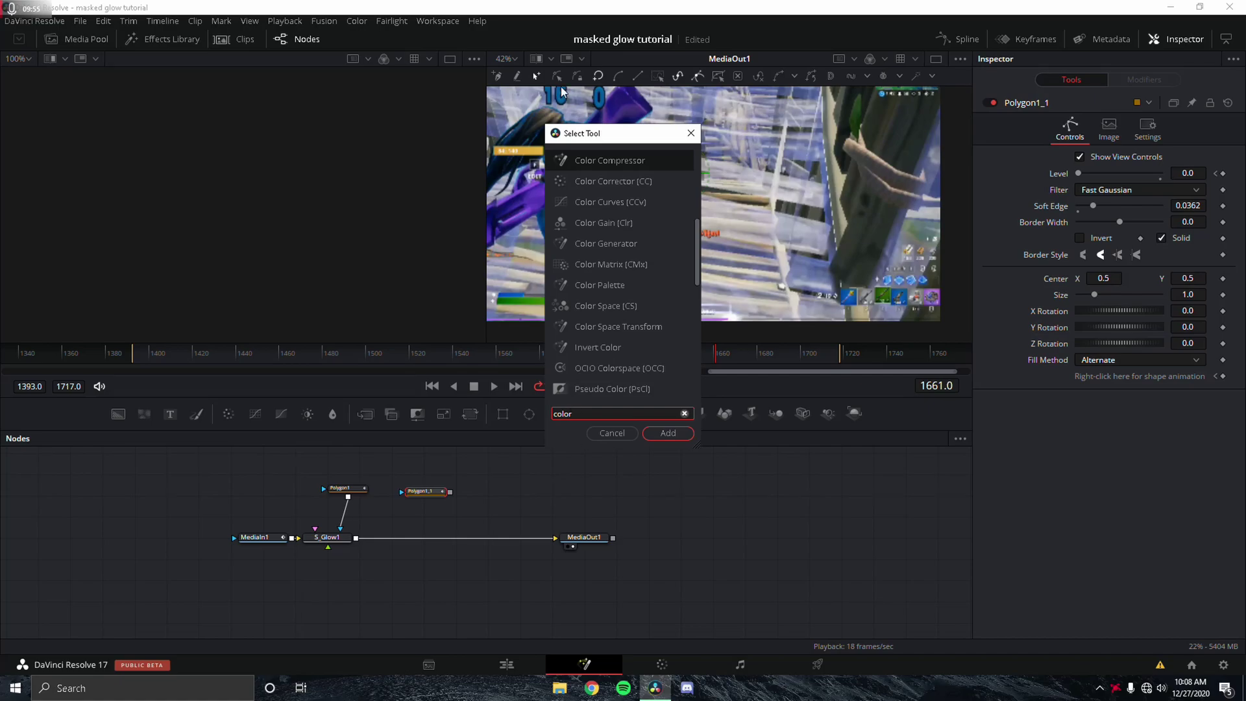
{"action": "left_click", "coordinate": [621, 181]}
{"action": "left_click", "coordinate": [667, 433]}
{"action": "left_click_drag", "start_coordinate": [471, 505], "coordinate": [421, 545]}
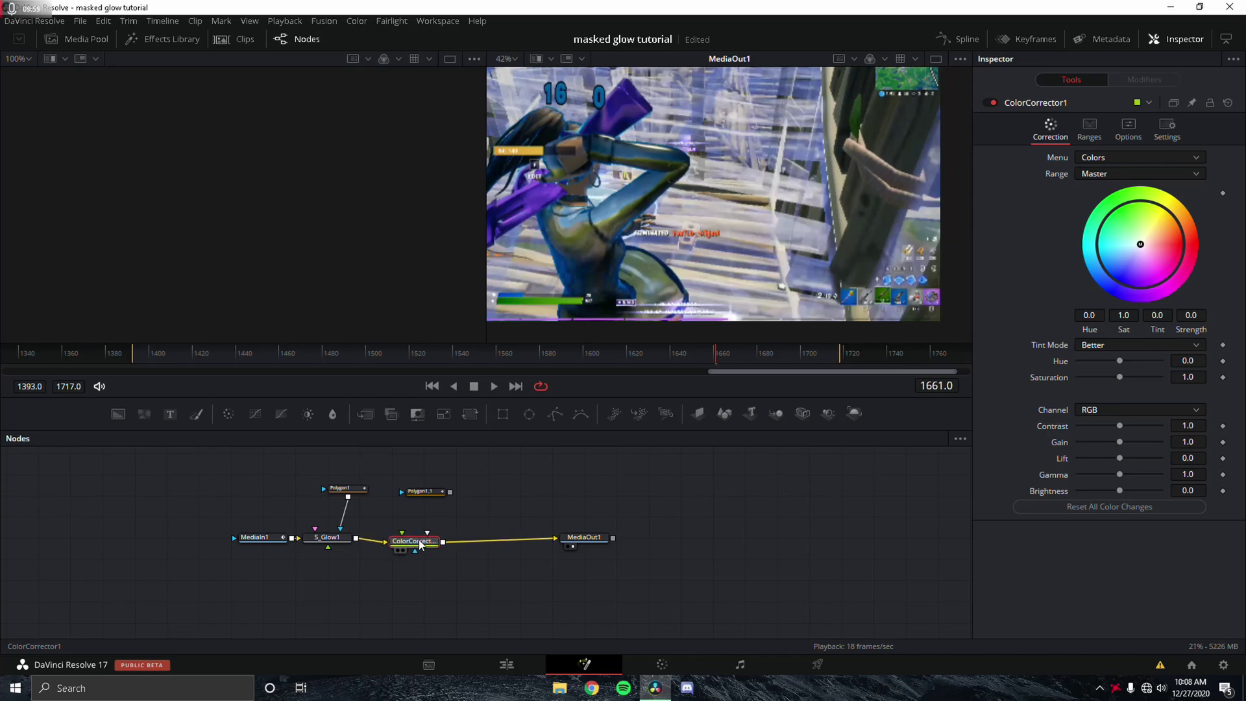
Set the Color Corrector's Saturation to 0.45 and Gain to 0.69
{"action": "left_click_drag", "start_coordinate": [1120, 376], "coordinate": [1097, 384]}
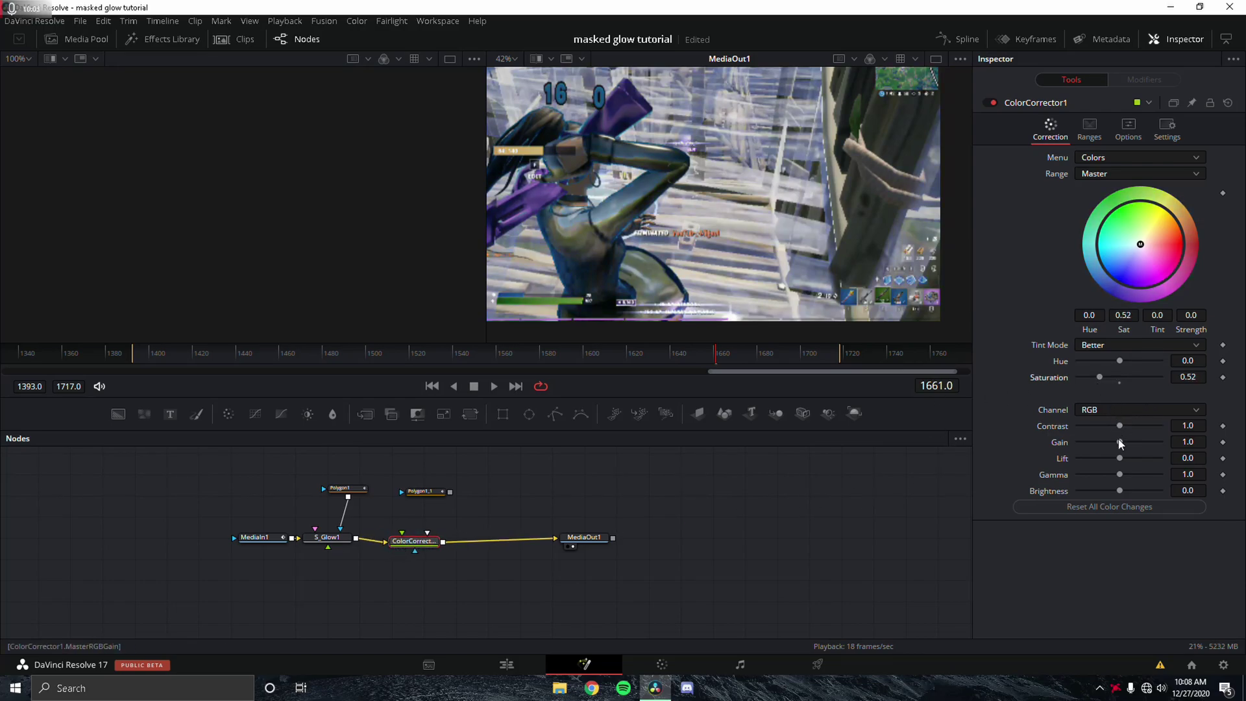
{"action": "left_click_drag", "start_coordinate": [1118, 443], "coordinate": [1099, 442]}
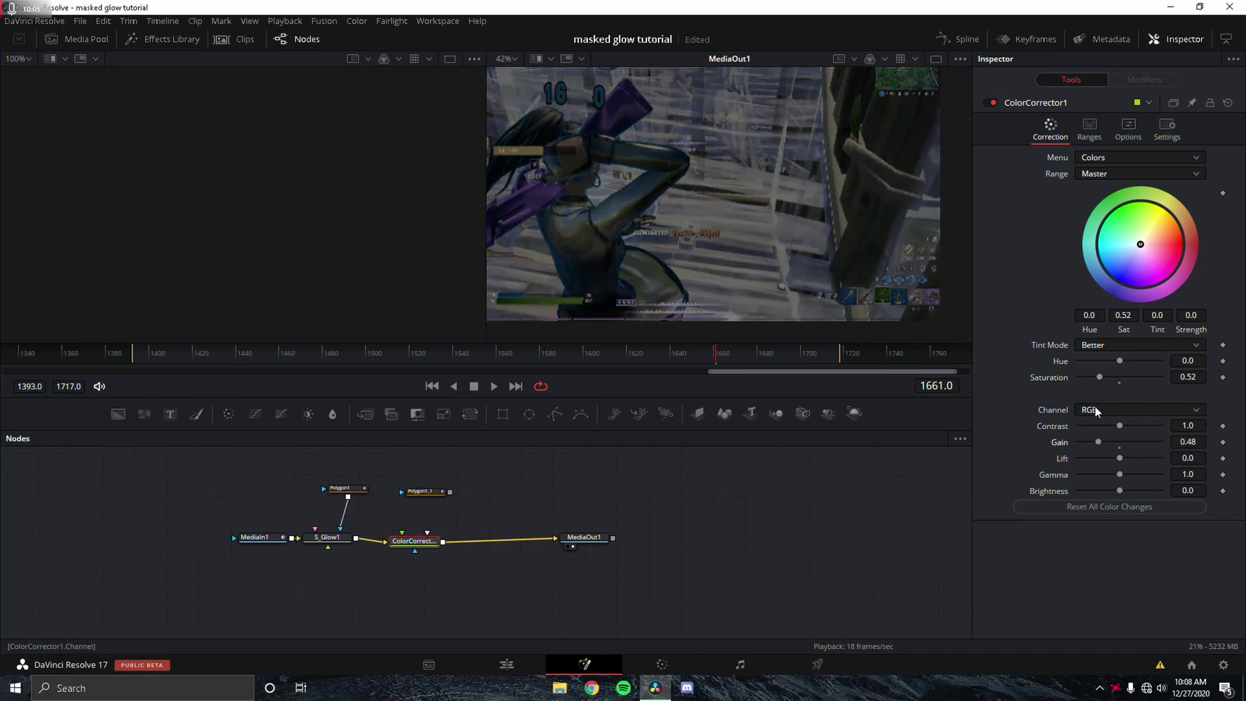
{"action": "left_click_drag", "start_coordinate": [1101, 380], "coordinate": [1103, 382]}
{"action": "left_click_drag", "start_coordinate": [1098, 441], "coordinate": [1107, 439]}
{"action": "left_click_drag", "start_coordinate": [1103, 380], "coordinate": [1100, 379]}
{"action": "scroll", "coordinate": [802, 282], "scroll_direction": "down", "scroll_amount": 3}
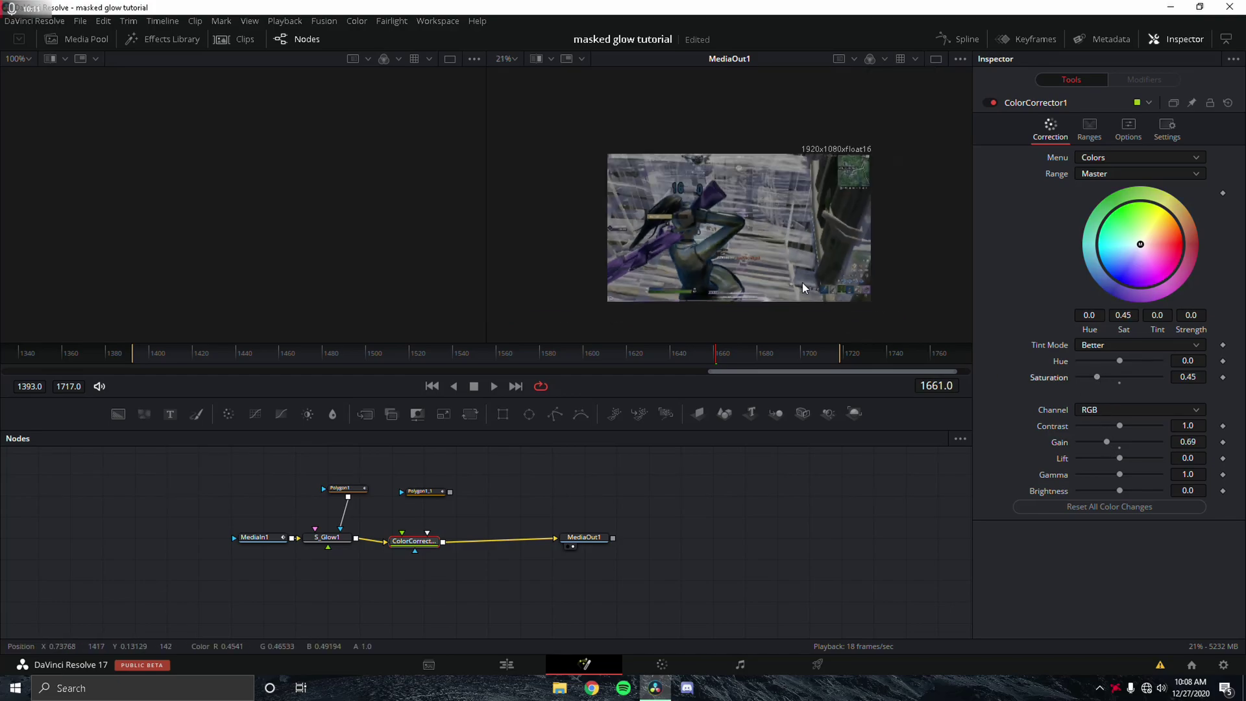
Connect the copied polygon to the Color Corrector as its mask and invert that mask
{"action": "left_click_drag", "start_coordinate": [449, 491], "coordinate": [421, 545]}
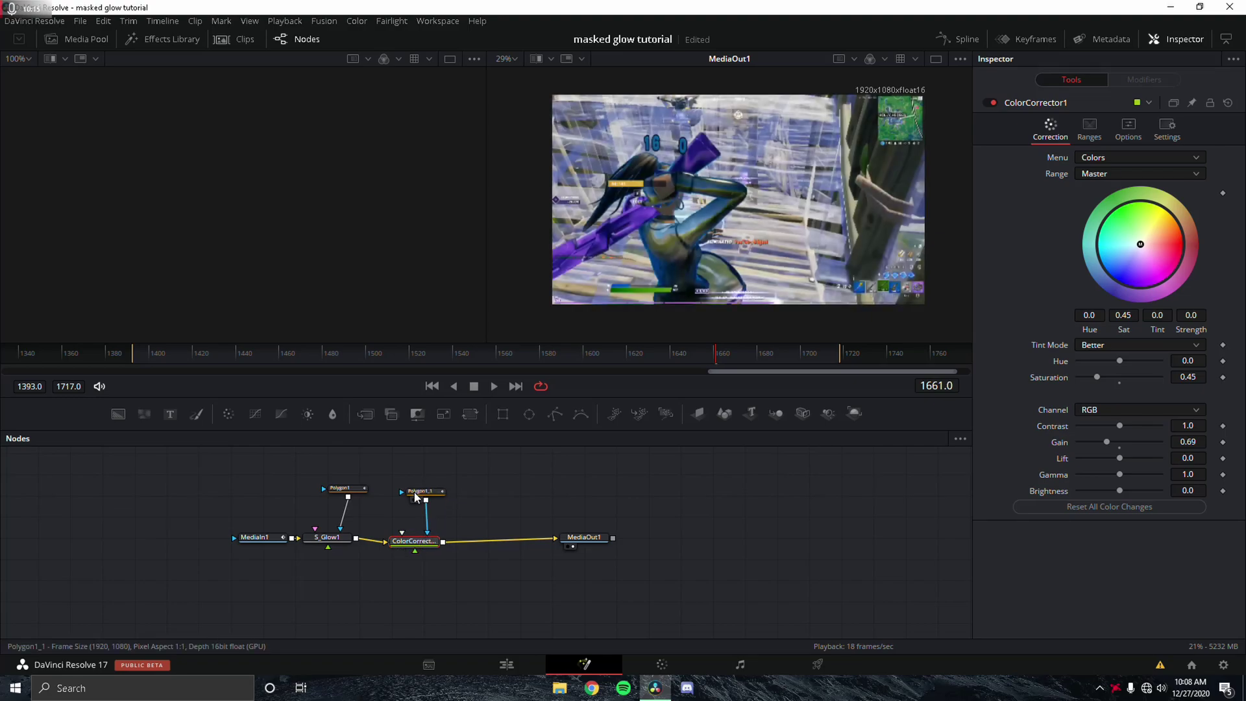
{"action": "left_click", "coordinate": [420, 491]}
{"action": "left_click", "coordinate": [1080, 237]}
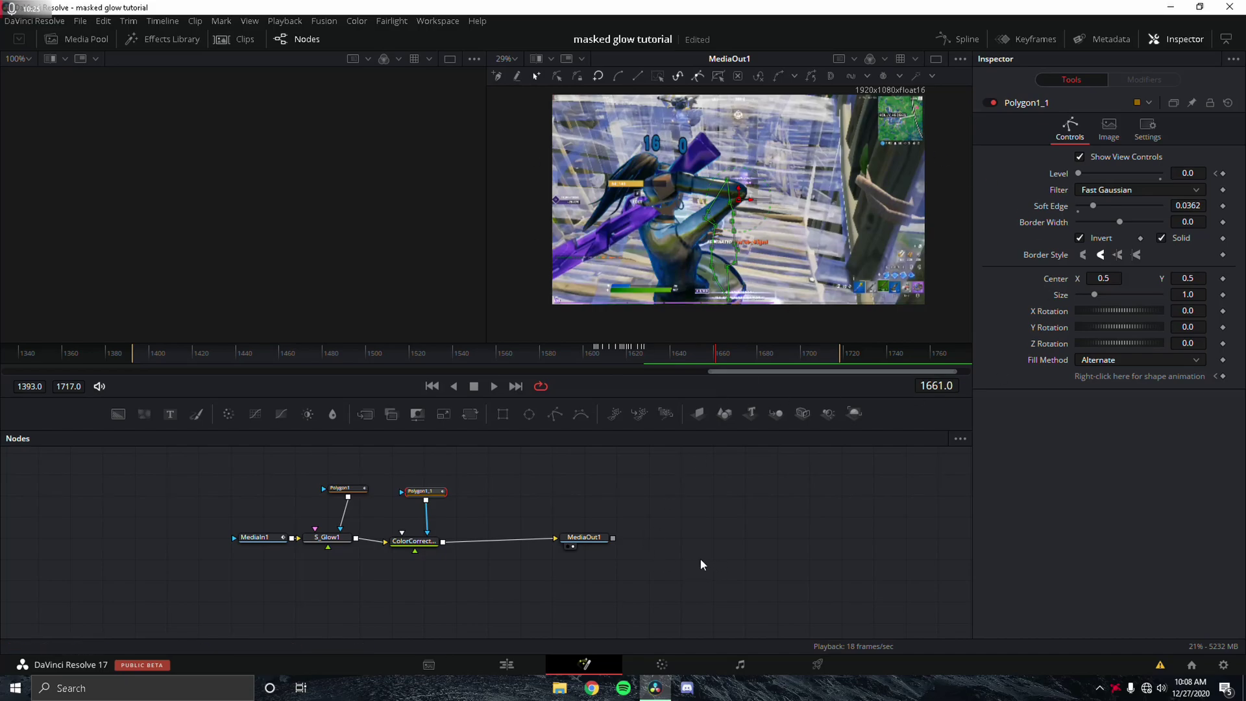
Examine how the inverted mask darkens the background by scrubbing the frames before and around the glow's start
{"action": "left_click", "coordinate": [408, 541]}
{"action": "left_click_drag", "start_coordinate": [536, 356], "coordinate": [486, 387]}
{"action": "left_click", "coordinate": [420, 491]}
{"action": "left_click", "coordinate": [492, 386]}
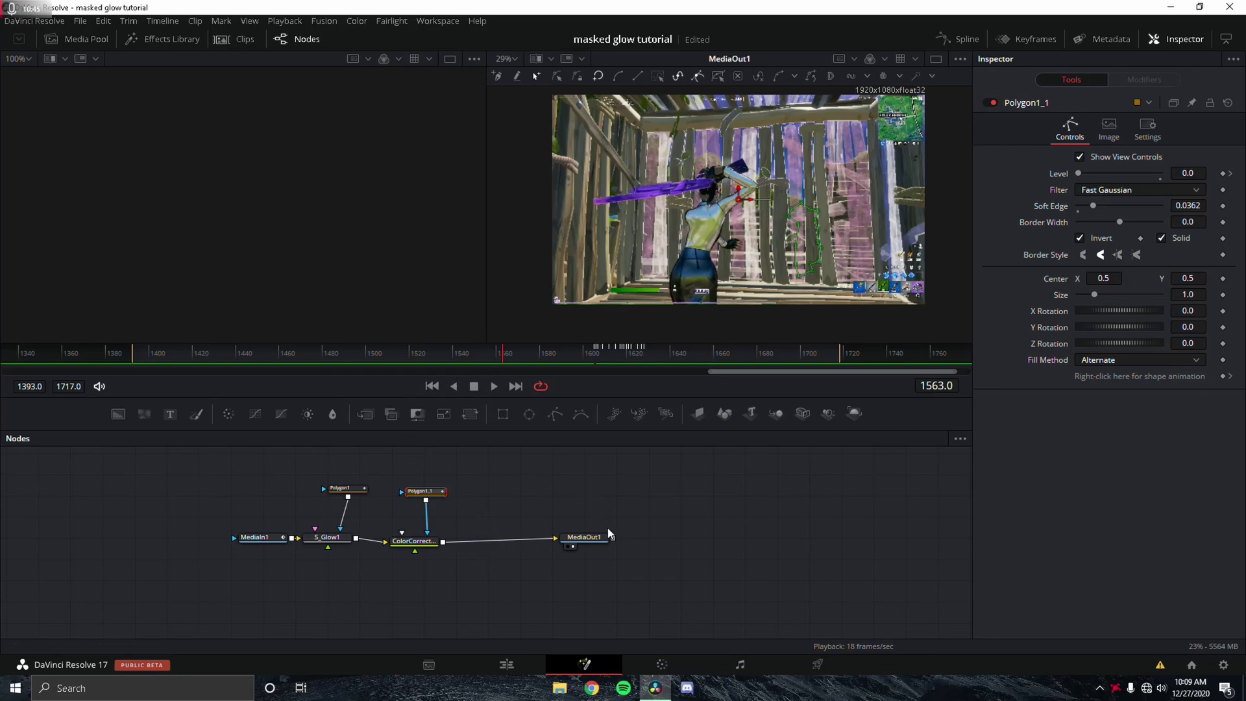
{"action": "left_click_drag", "start_coordinate": [520, 349], "coordinate": [600, 356]}
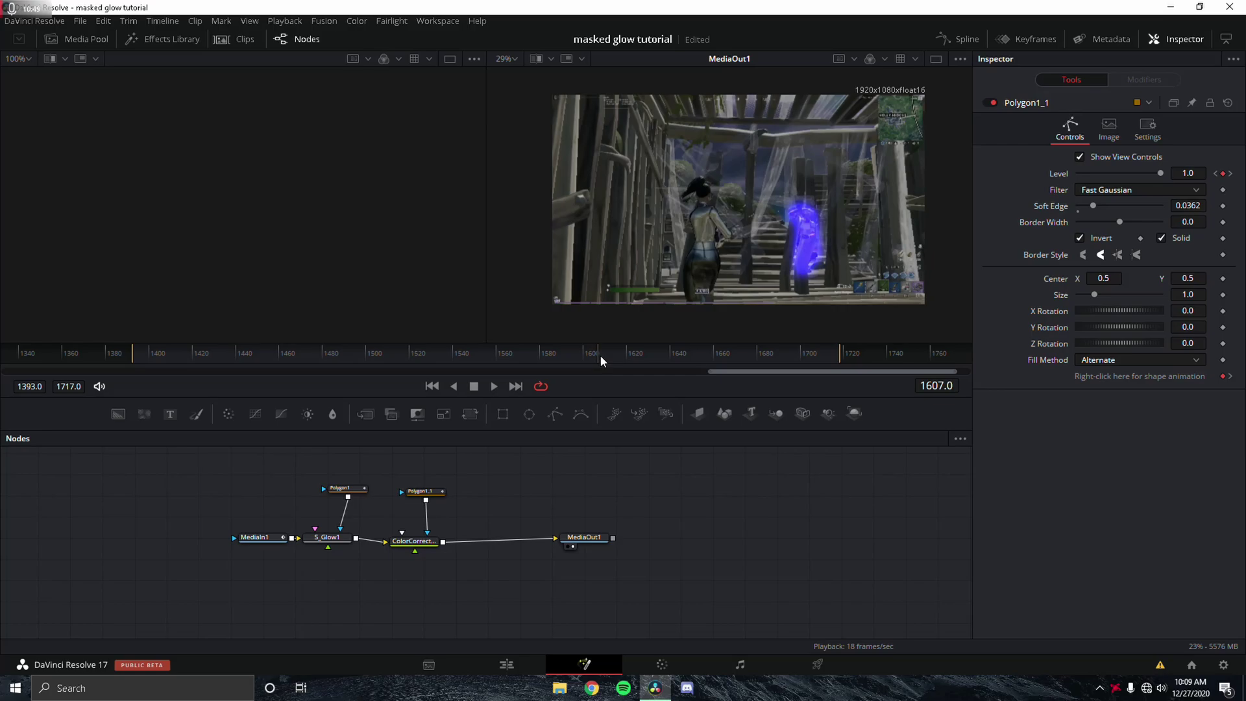
{"action": "left_click", "coordinate": [410, 539]}
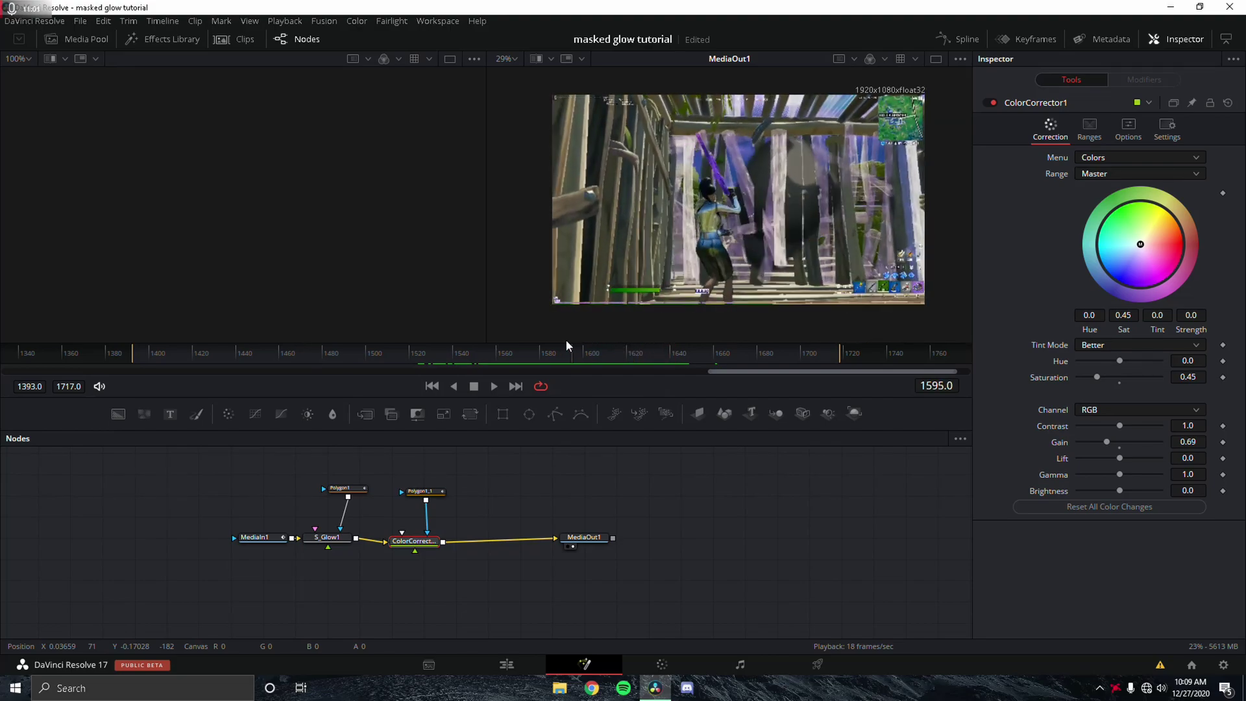
{"action": "left_click_drag", "start_coordinate": [571, 340], "coordinate": [597, 357]}
Keyframe the copied polygon's Level at 0.0 on frame 1549 and remove its Level keyframe at frame 1605
{"action": "left_click", "coordinate": [422, 492]}
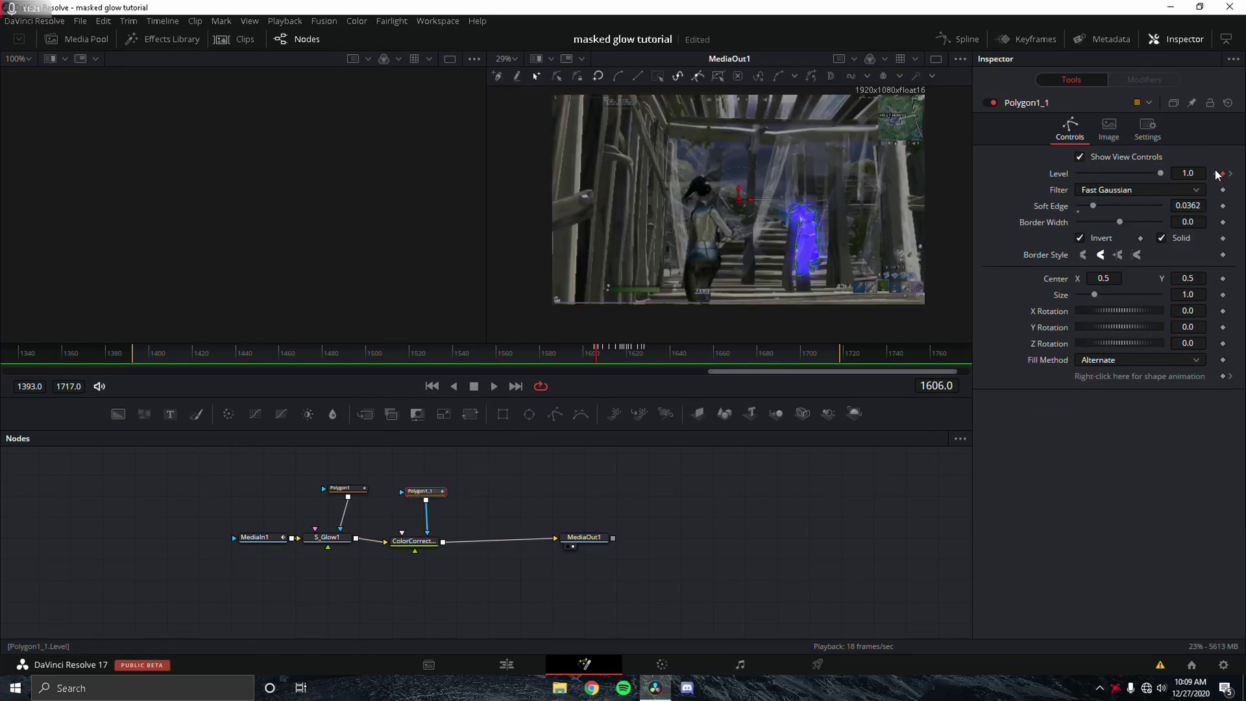
{"action": "left_click", "coordinate": [1222, 173]}
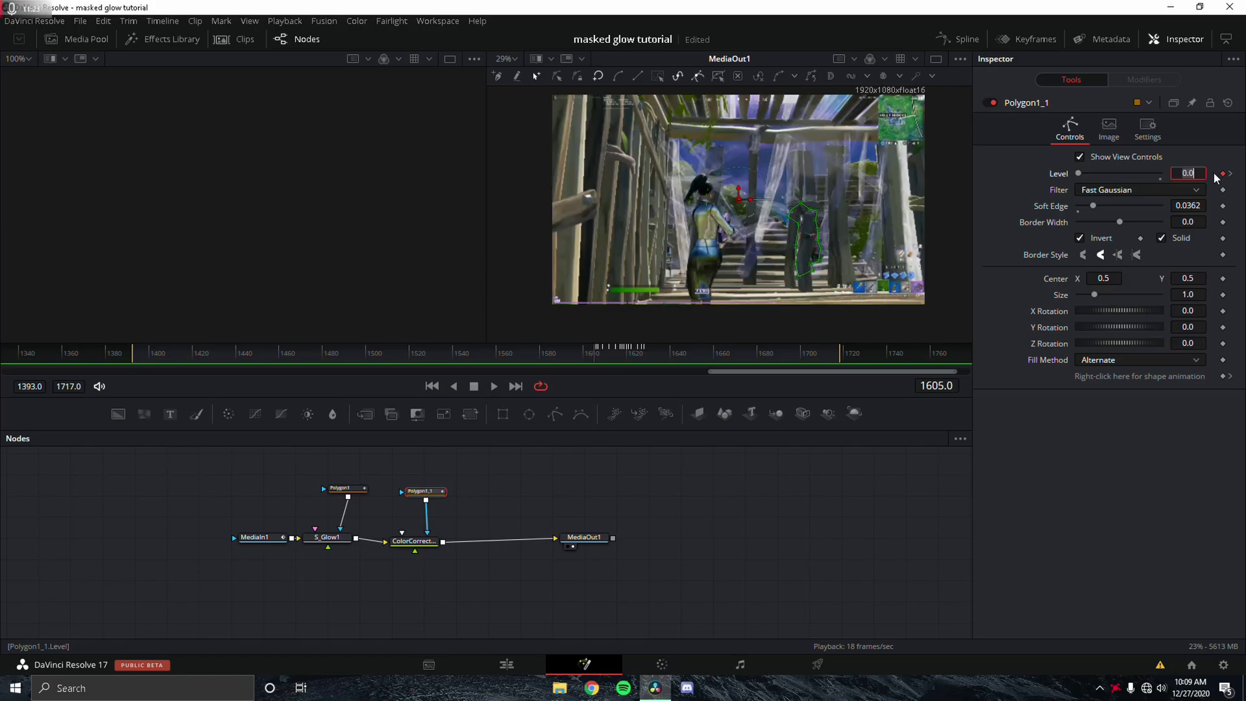
{"action": "left_click", "coordinate": [497, 357]}
{"action": "left_click_drag", "start_coordinate": [498, 359], "coordinate": [481, 357]}
{"action": "left_click", "coordinate": [1223, 174]}
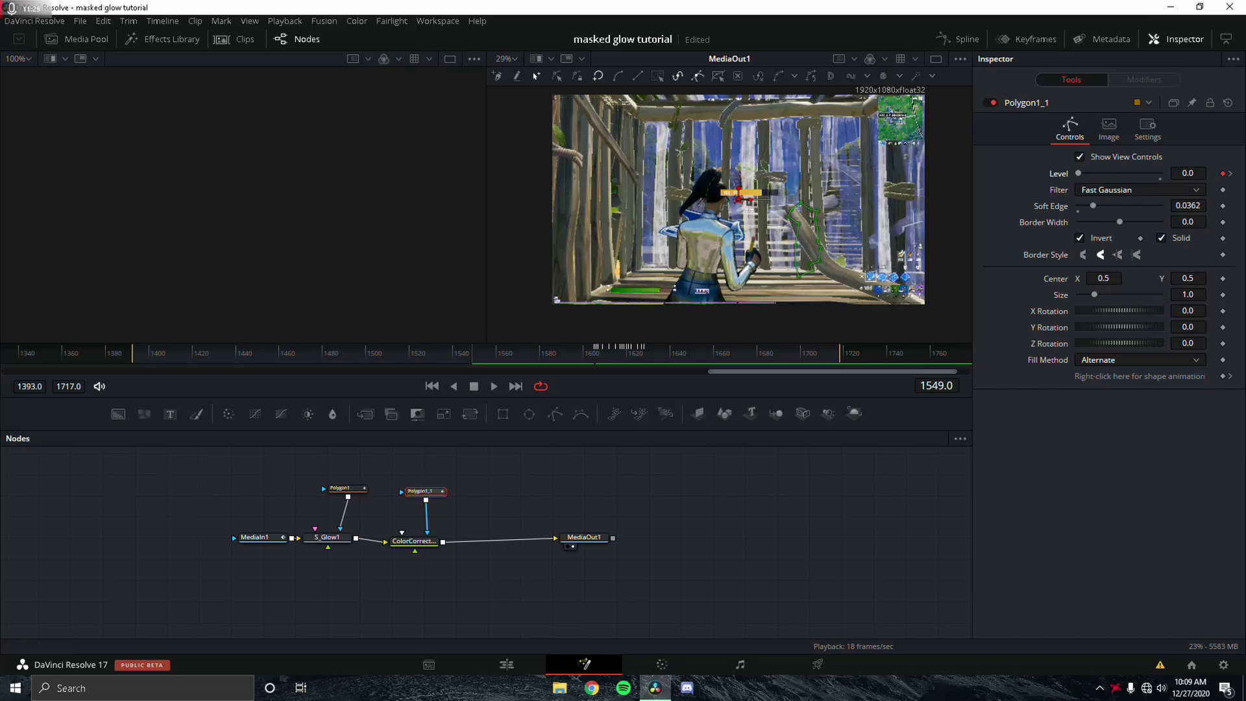
{"action": "left_click", "coordinate": [1230, 174]}
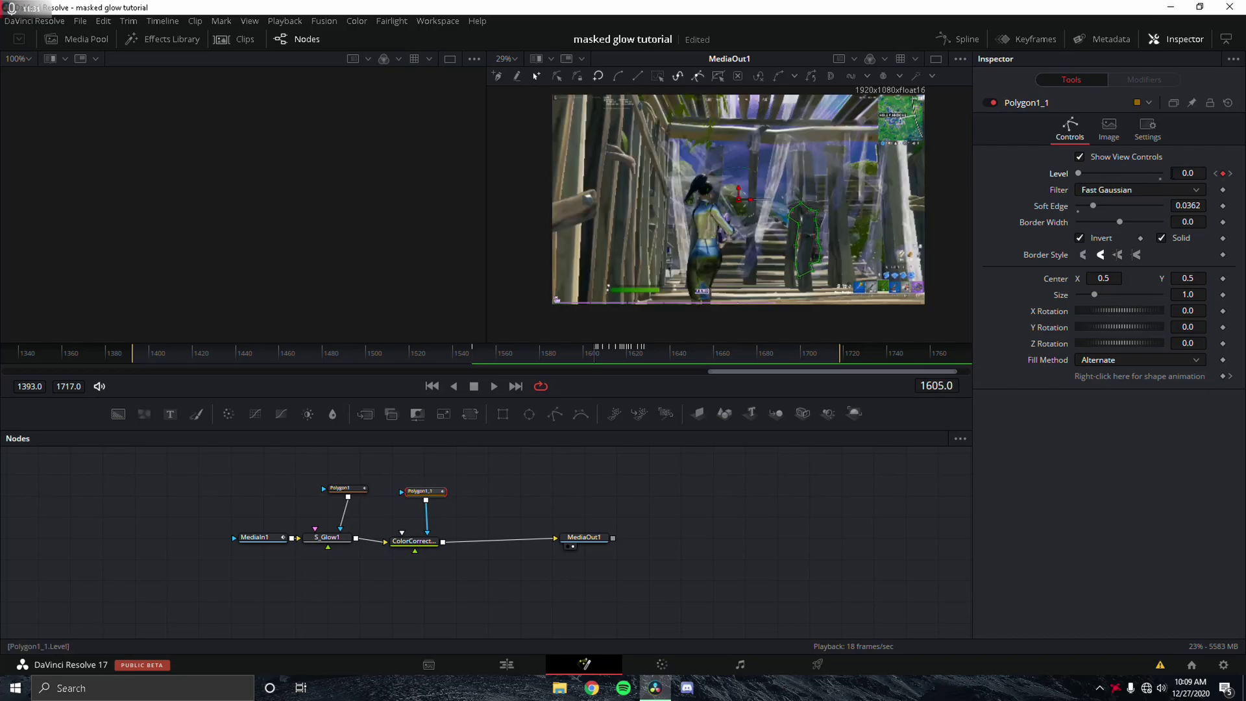
{"action": "left_click", "coordinate": [1222, 174]}
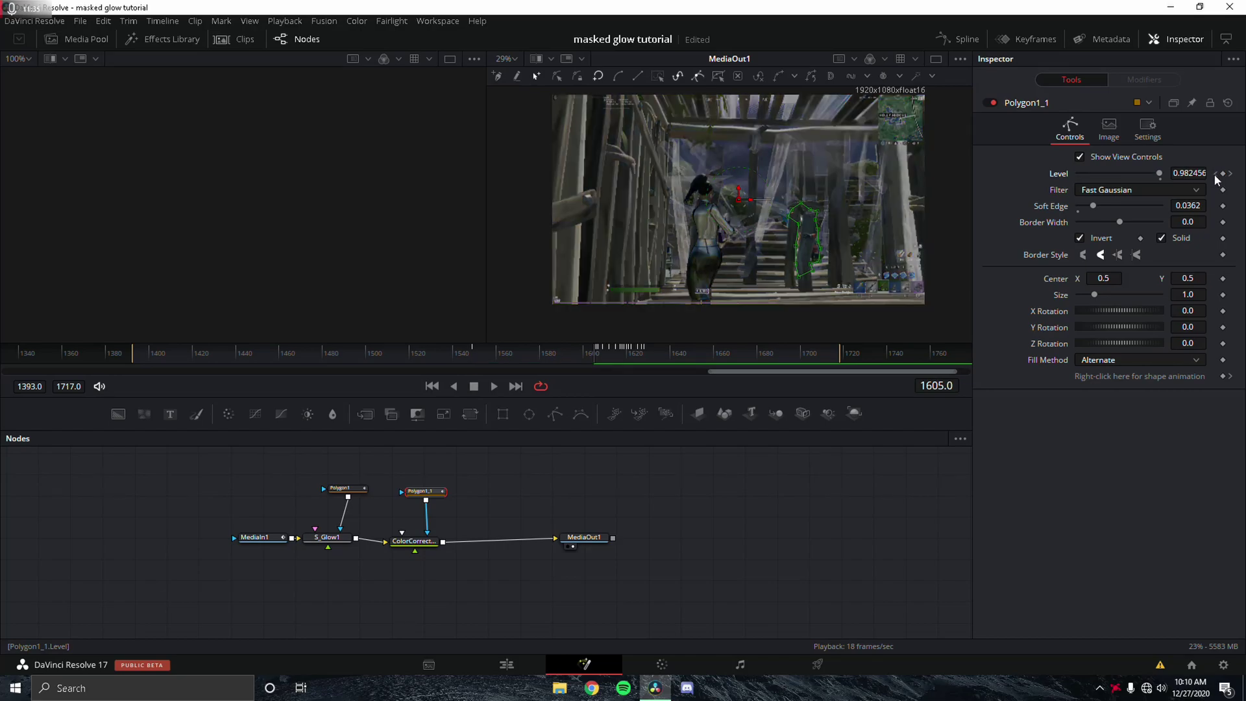
At frame 1606, add an S_Vignette node and insert it between the Color Corrector and MediaOut1
{"action": "left_click", "coordinate": [1216, 174]}
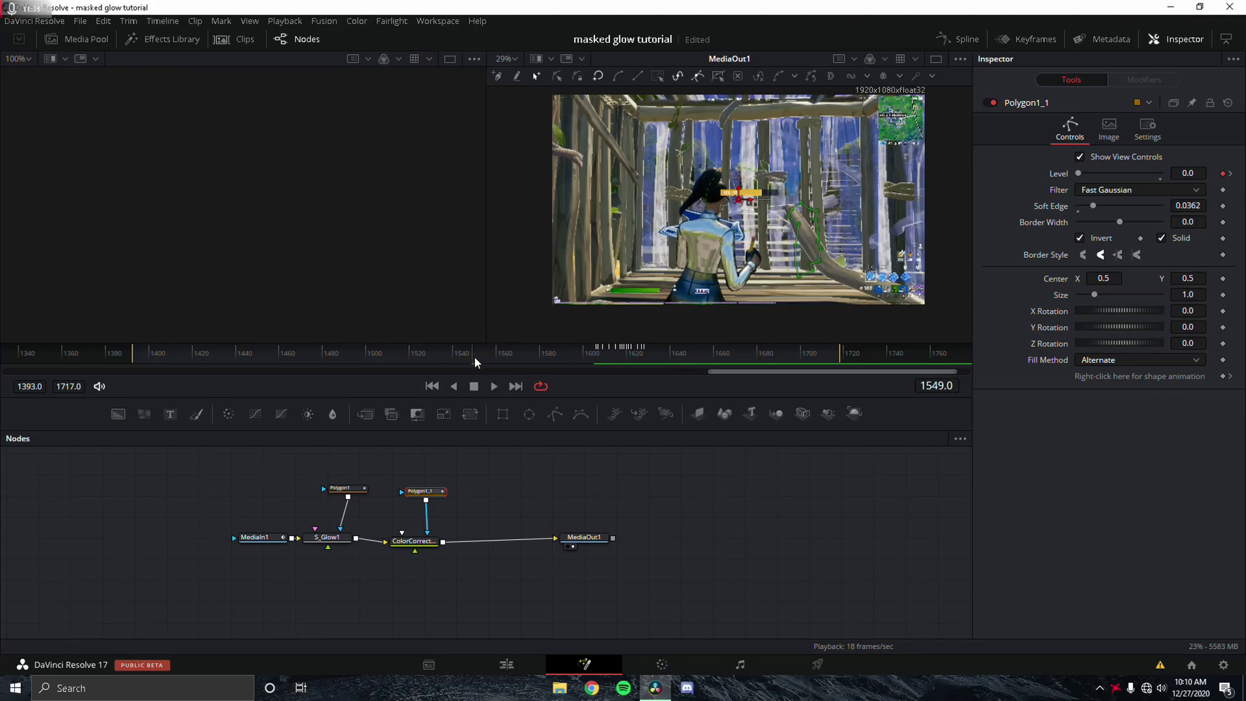
{"action": "left_click", "coordinate": [1230, 174]}
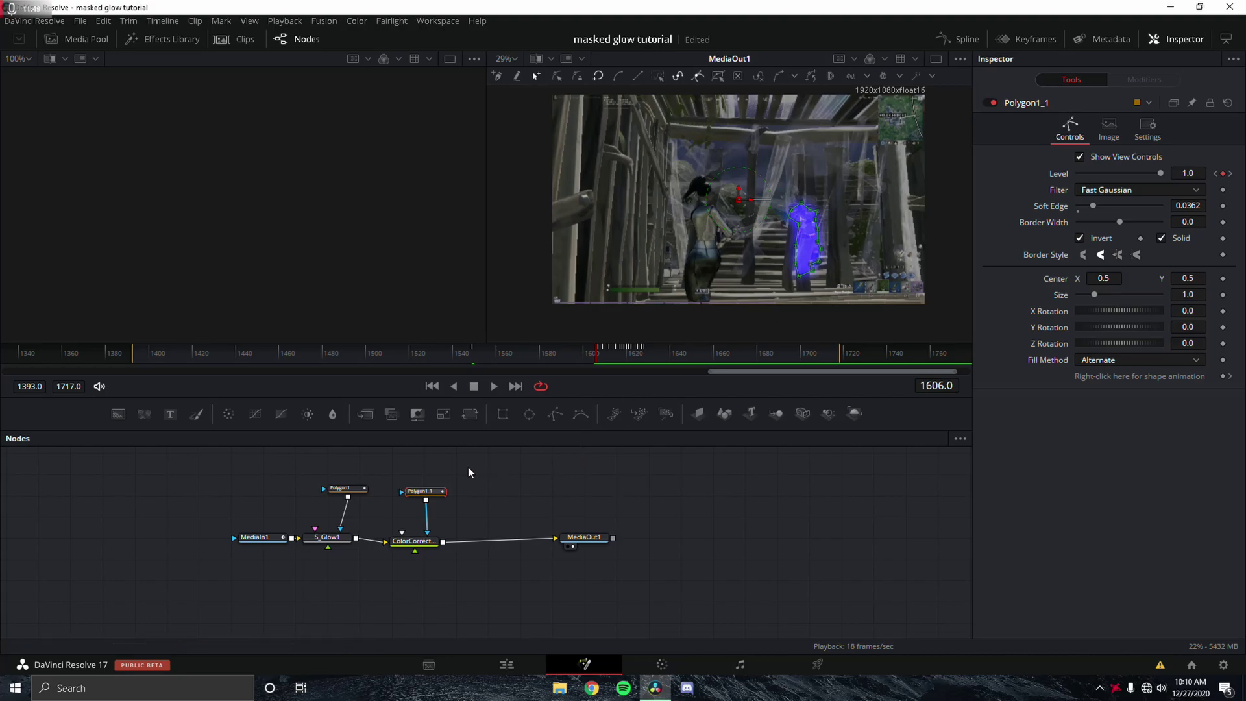
{"action": "key", "text": "shift+space"}
{"action": "type", "text": "Color Corrector"}
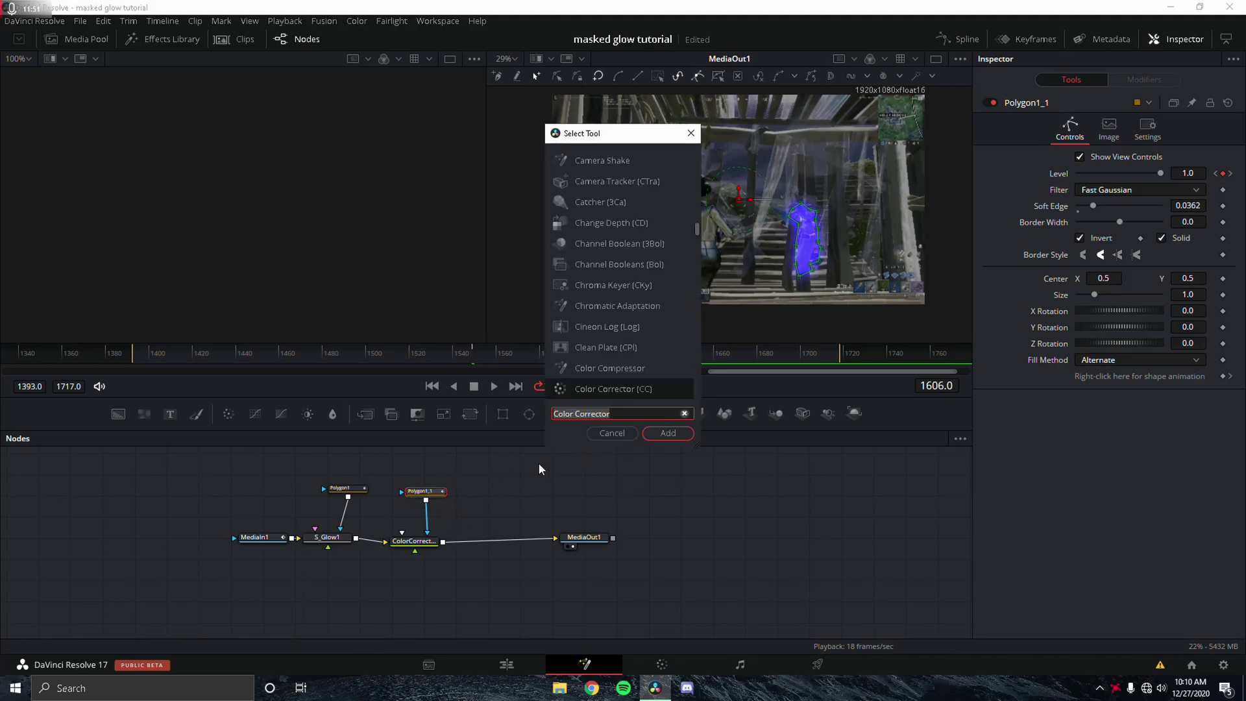
{"action": "key", "text": "ctrl+a"}
{"action": "type", "text": "s_vint"}
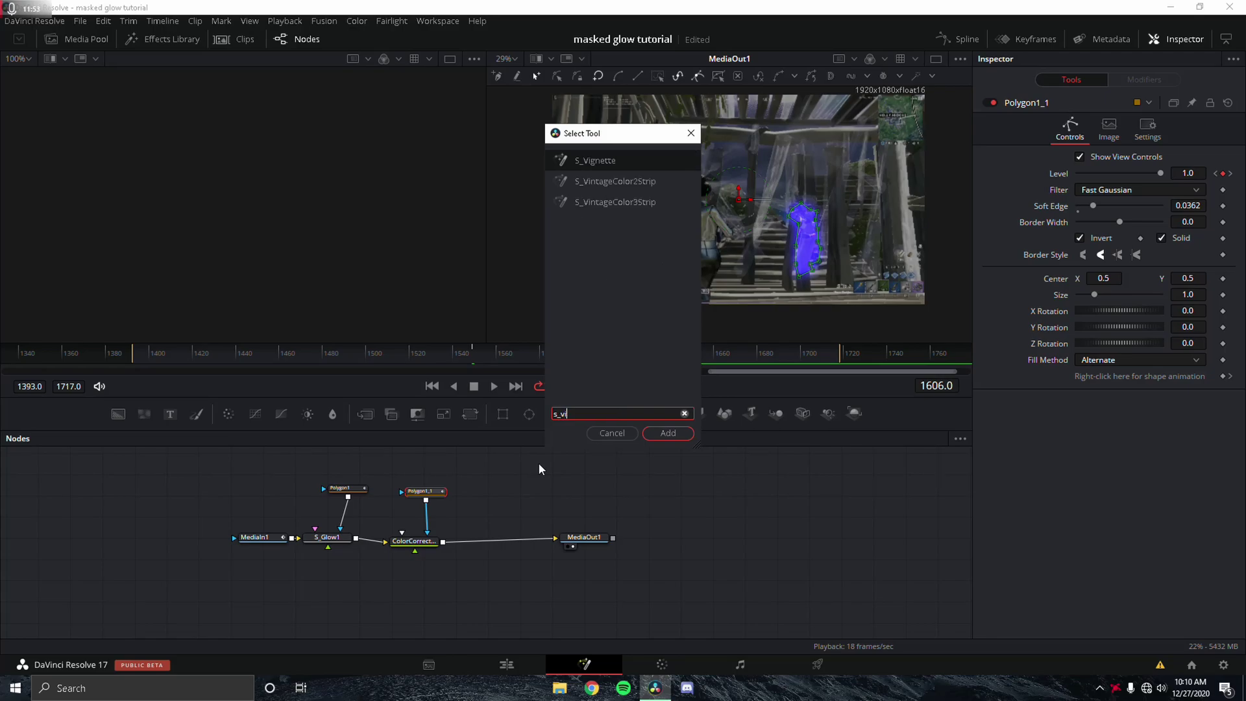
{"action": "key", "text": "BackSpace"}
{"action": "key", "text": "Return"}
{"action": "left_click_drag", "start_coordinate": [427, 515], "coordinate": [490, 547]}
{"action": "left_click_drag", "start_coordinate": [449, 491], "coordinate": [498, 539]}
{"action": "left_click", "coordinate": [816, 325]}
Set the S_Vignette's Squareness to 0.126
{"action": "left_click", "coordinate": [496, 540]}
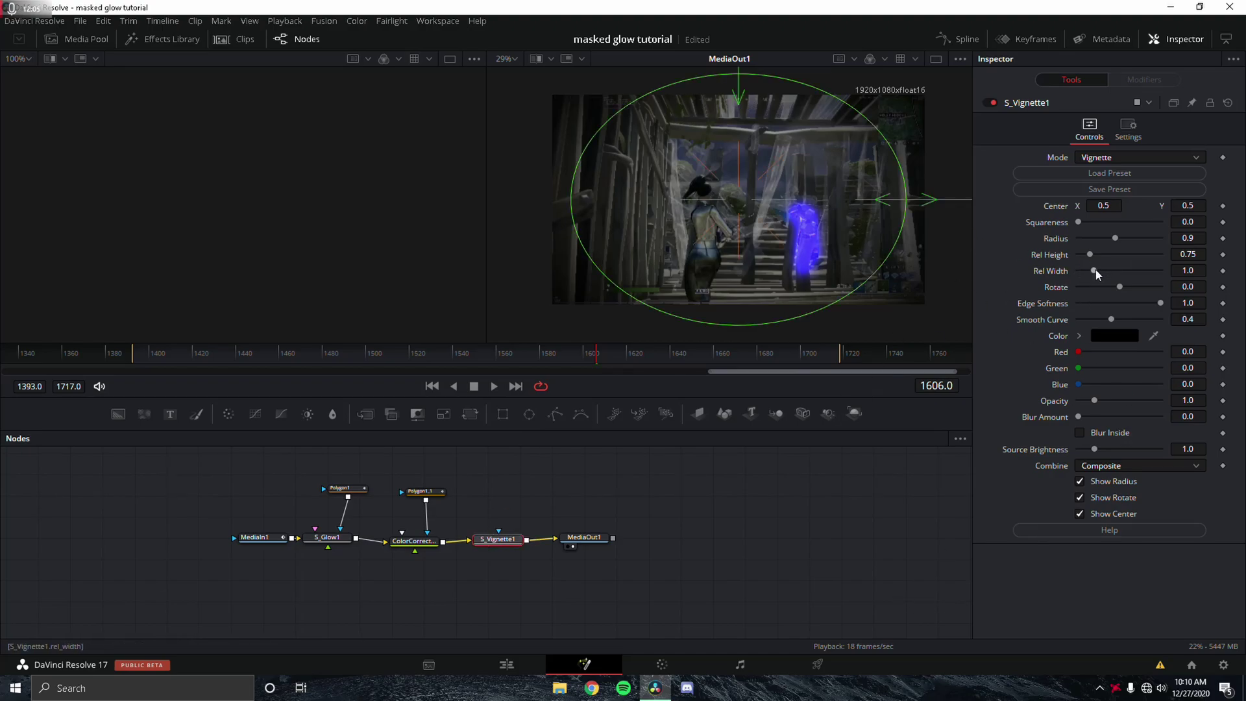
{"action": "left_click_drag", "start_coordinate": [1080, 221], "coordinate": [1090, 224]}
{"action": "left_click", "coordinate": [677, 517]}
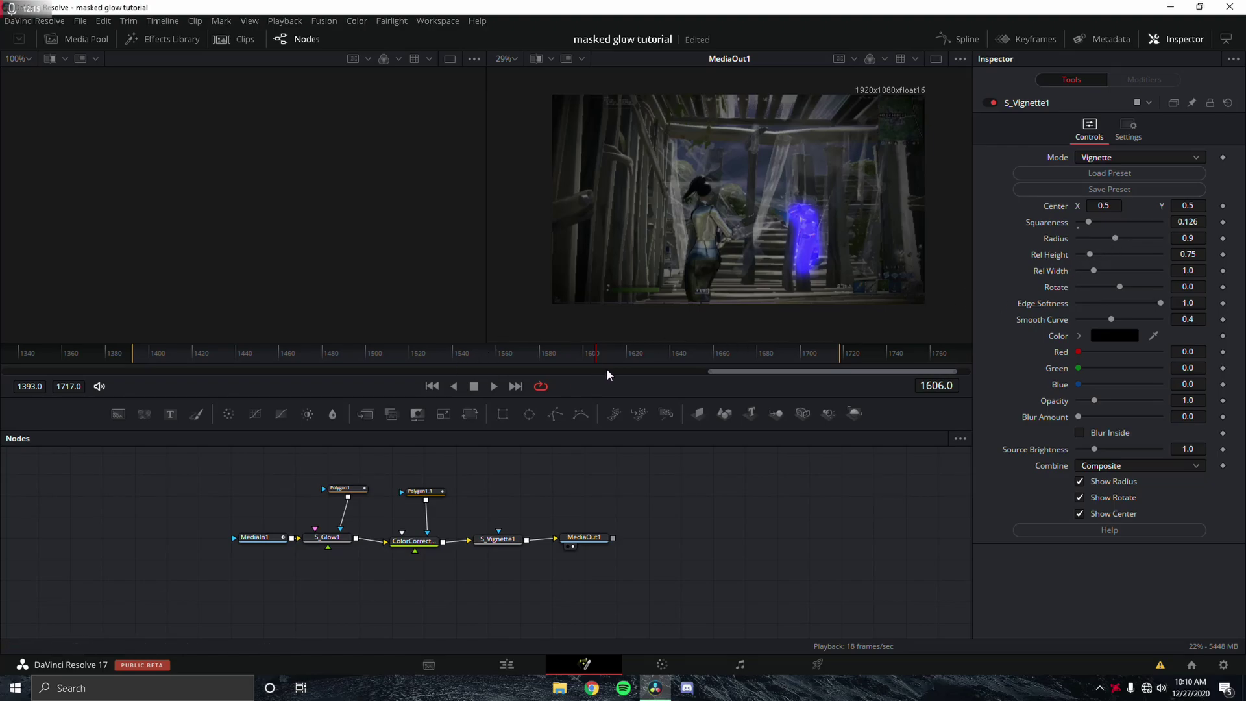
Make room in the node chain and insert a second S_Glow between the Color Corrector and S_Vignette
{"action": "left_click_drag", "start_coordinate": [584, 537], "coordinate": [639, 538]}
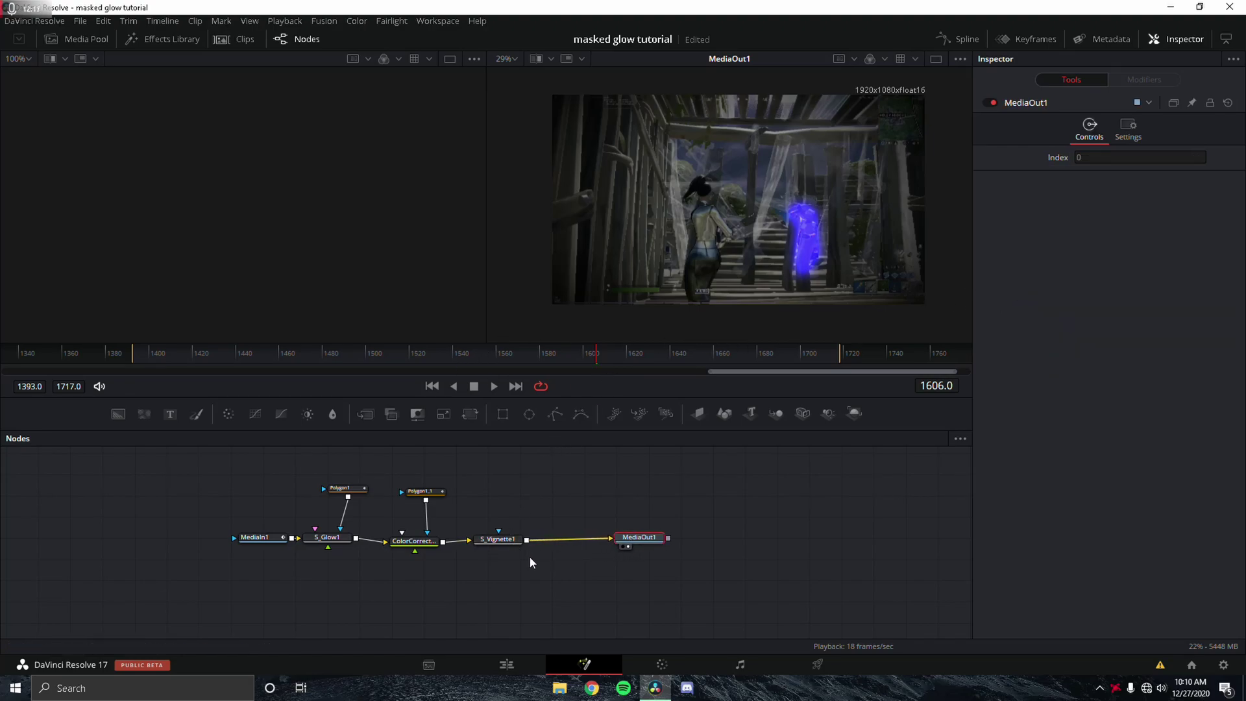
{"action": "left_click_drag", "start_coordinate": [501, 546], "coordinate": [556, 549]}
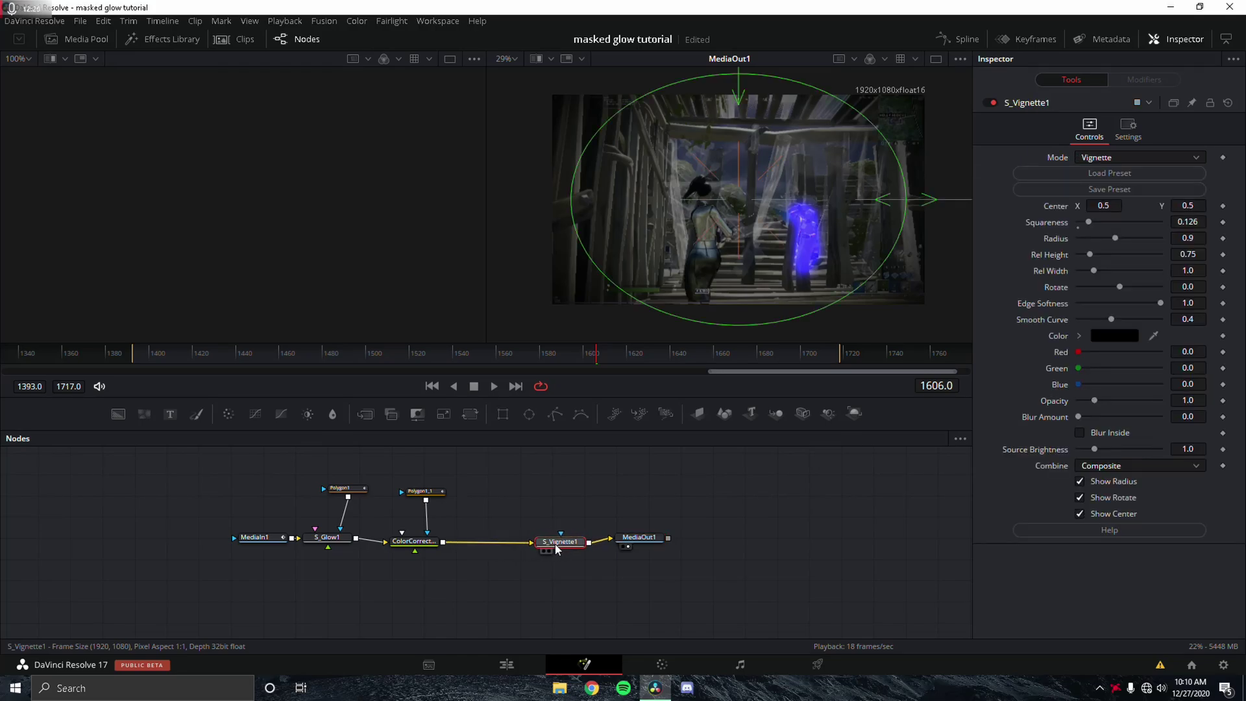
{"action": "left_click", "coordinate": [420, 544]}
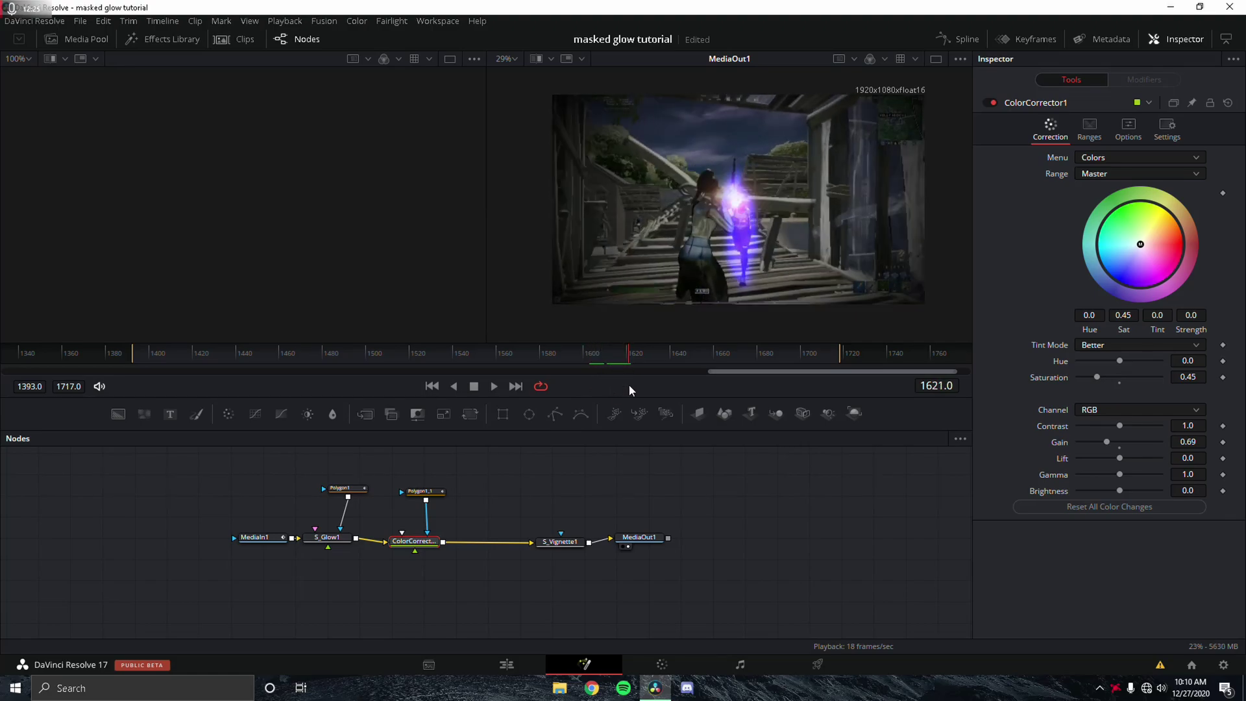
{"action": "key", "text": "shift+space"}
{"action": "type", "text": "s_glow"}
{"action": "key", "text": "Return"}
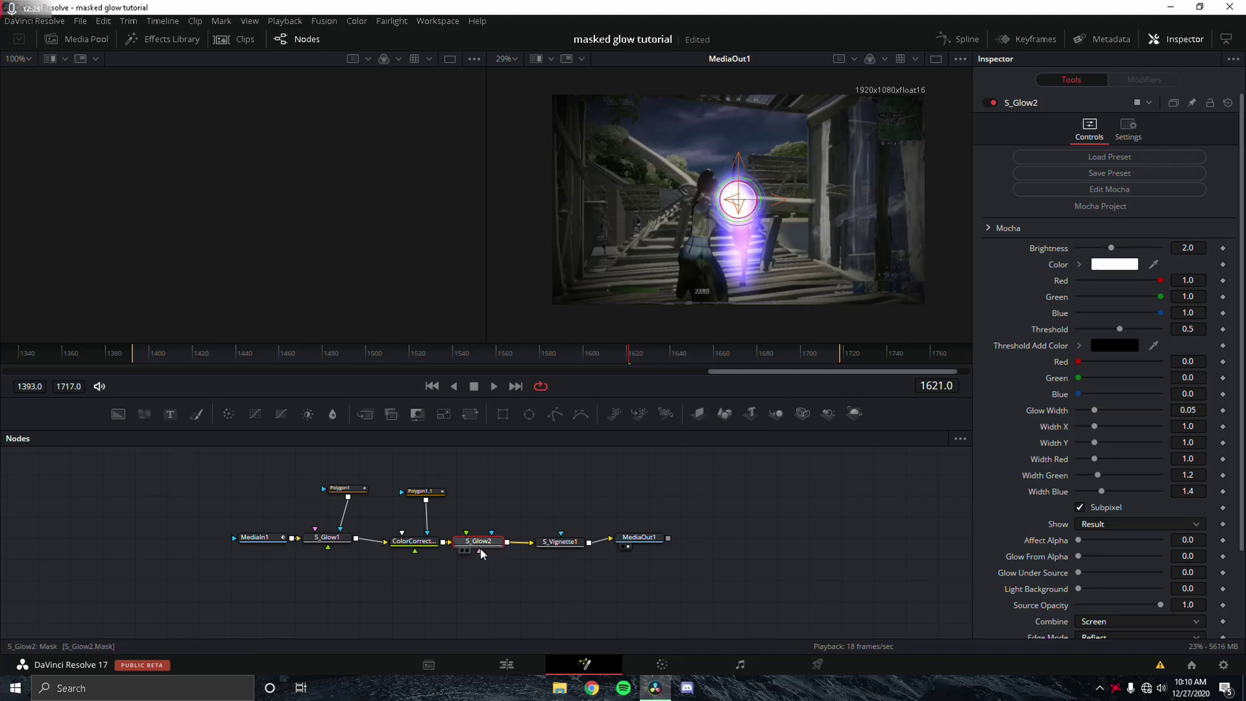
{"action": "left_click_drag", "start_coordinate": [482, 545], "coordinate": [492, 548]}
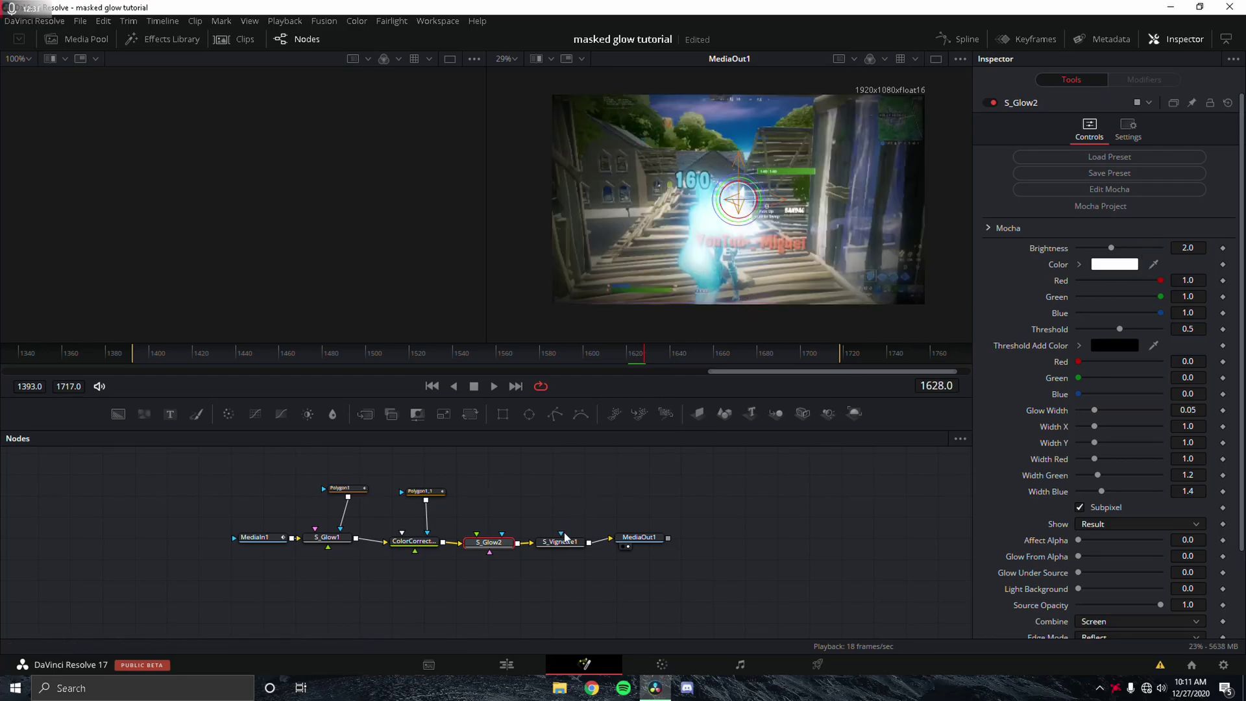
Keyframe the S_Vignette's Blend at 1.0 on frame 1627 and 0.0 on frame 1628
{"action": "left_click", "coordinate": [560, 543]}
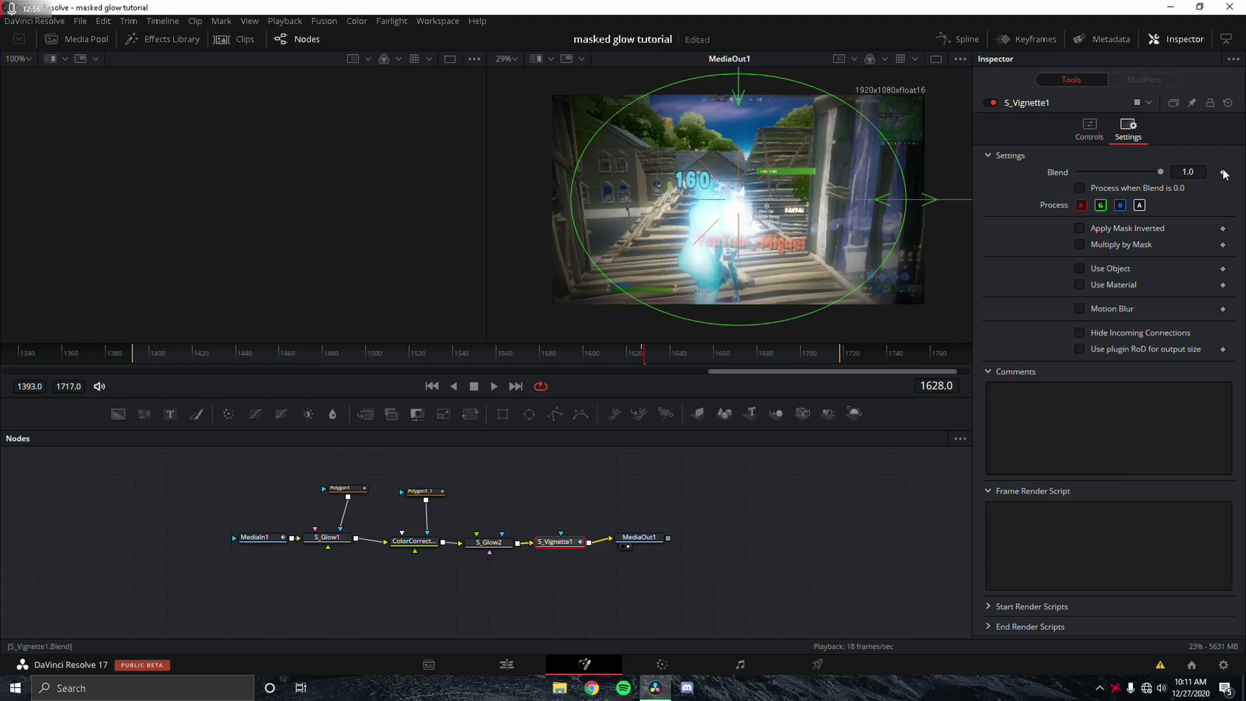
{"action": "key", "text": "Left"}
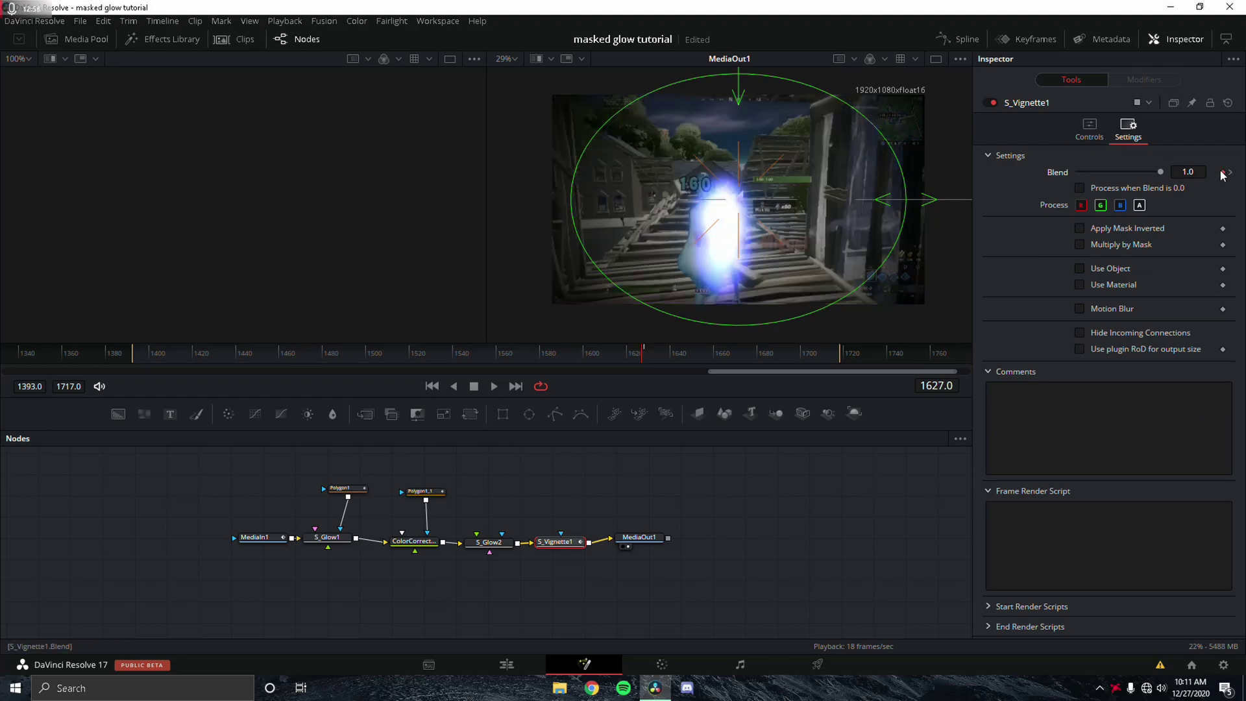
{"action": "left_click", "coordinate": [1223, 173]}
{"action": "key", "text": "Right"}
{"action": "left_click_drag", "start_coordinate": [1162, 170], "coordinate": [1038, 178]}
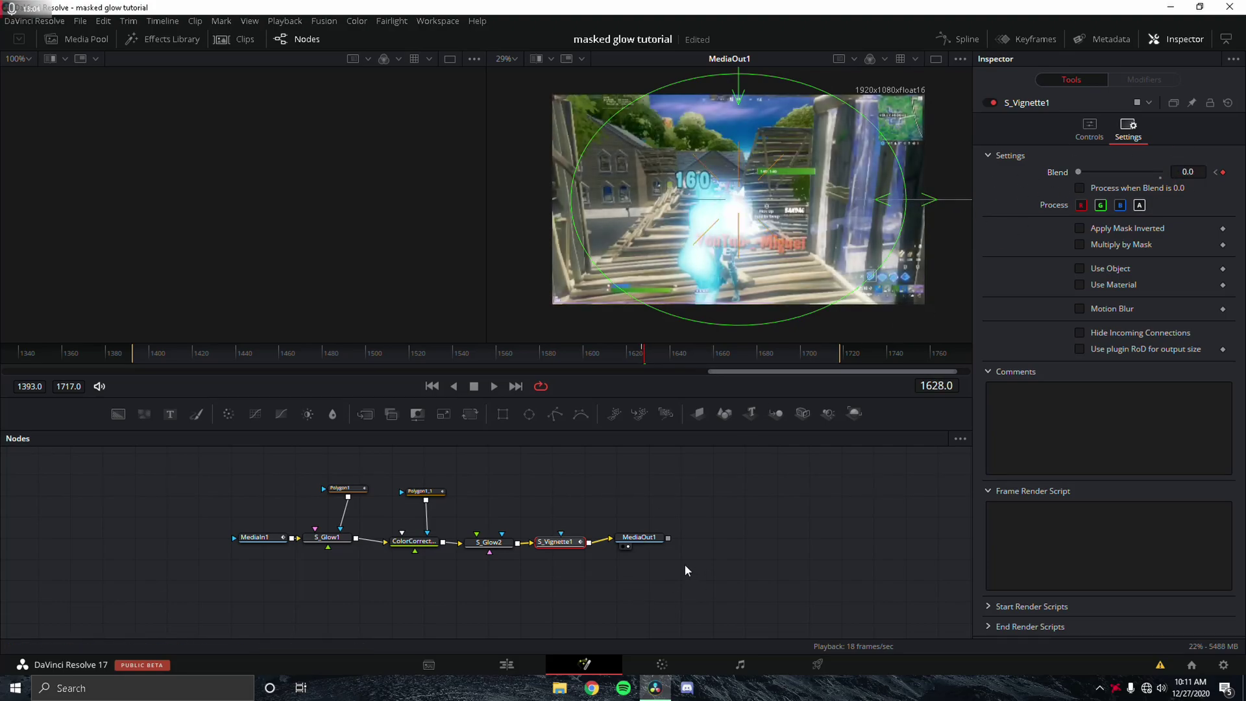
Load a magenta glow preset with Brightness 7.0 into the second S_Glow and review its settings
{"action": "left_click", "coordinate": [488, 543]}
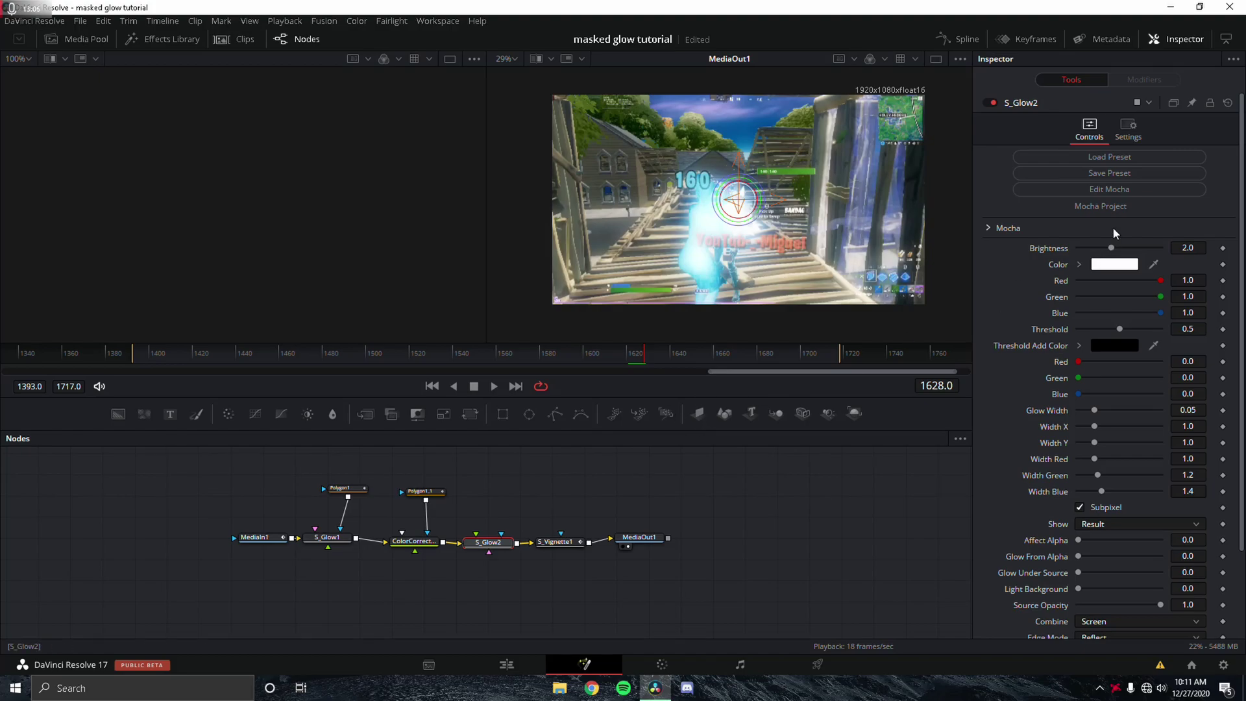
{"action": "left_click", "coordinate": [1109, 156]}
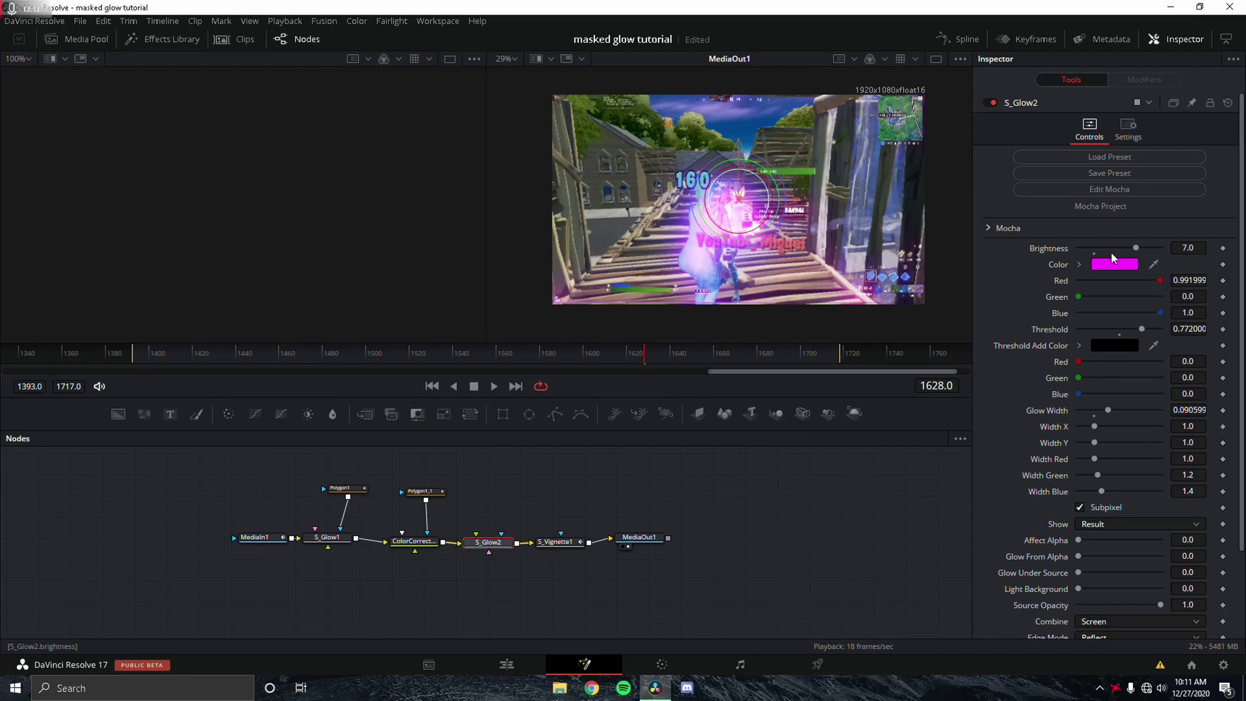
{"action": "scroll", "coordinate": [1236, 445], "scroll_direction": "down", "scroll_amount": 3}
{"action": "scroll", "coordinate": [1235, 443], "scroll_direction": "up", "scroll_amount": 3}
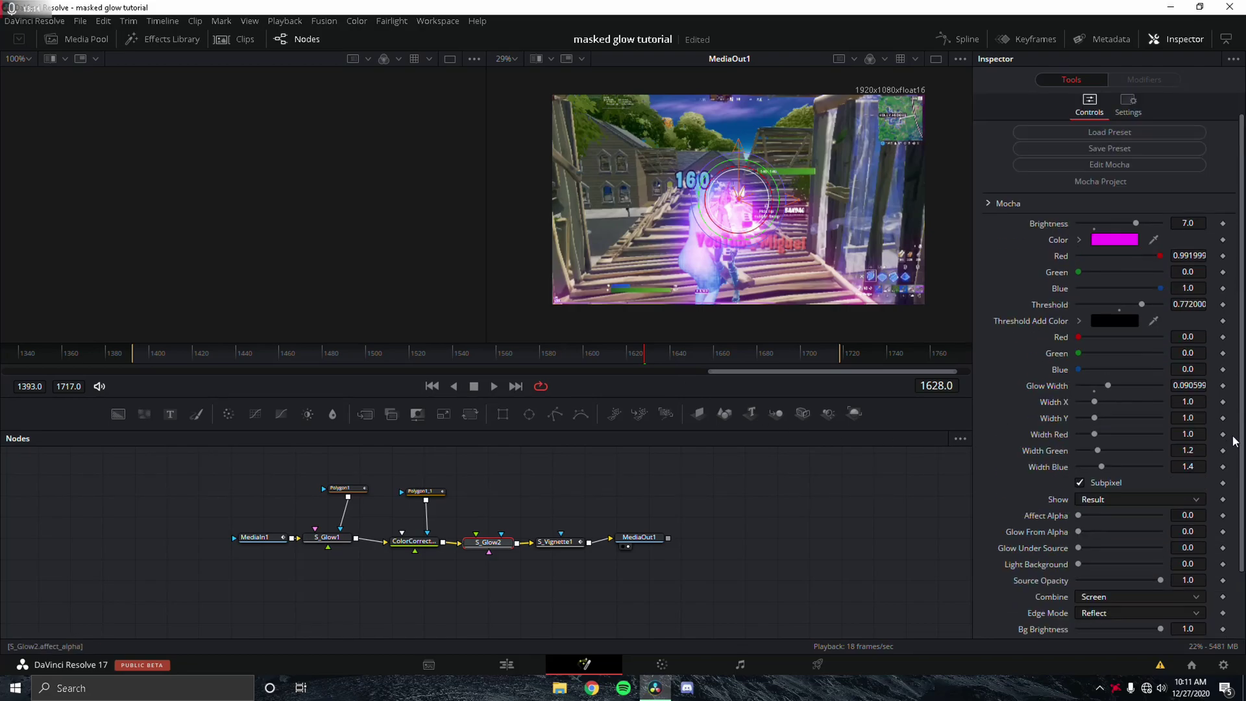
{"action": "scroll", "coordinate": [1235, 435], "scroll_direction": "up", "scroll_amount": 1}
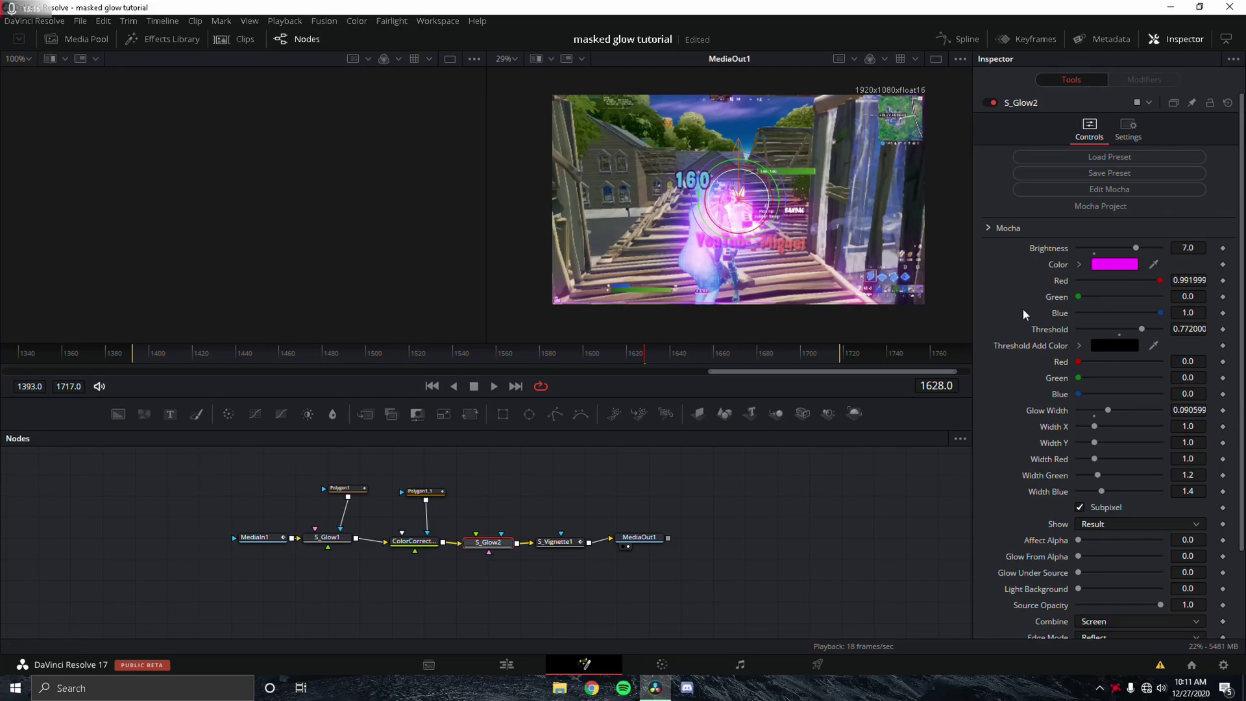
Change the second S_Glow's Color to blue #0a1aff
{"action": "left_click", "coordinate": [1123, 265]}
{"action": "left_click", "coordinate": [652, 226]}
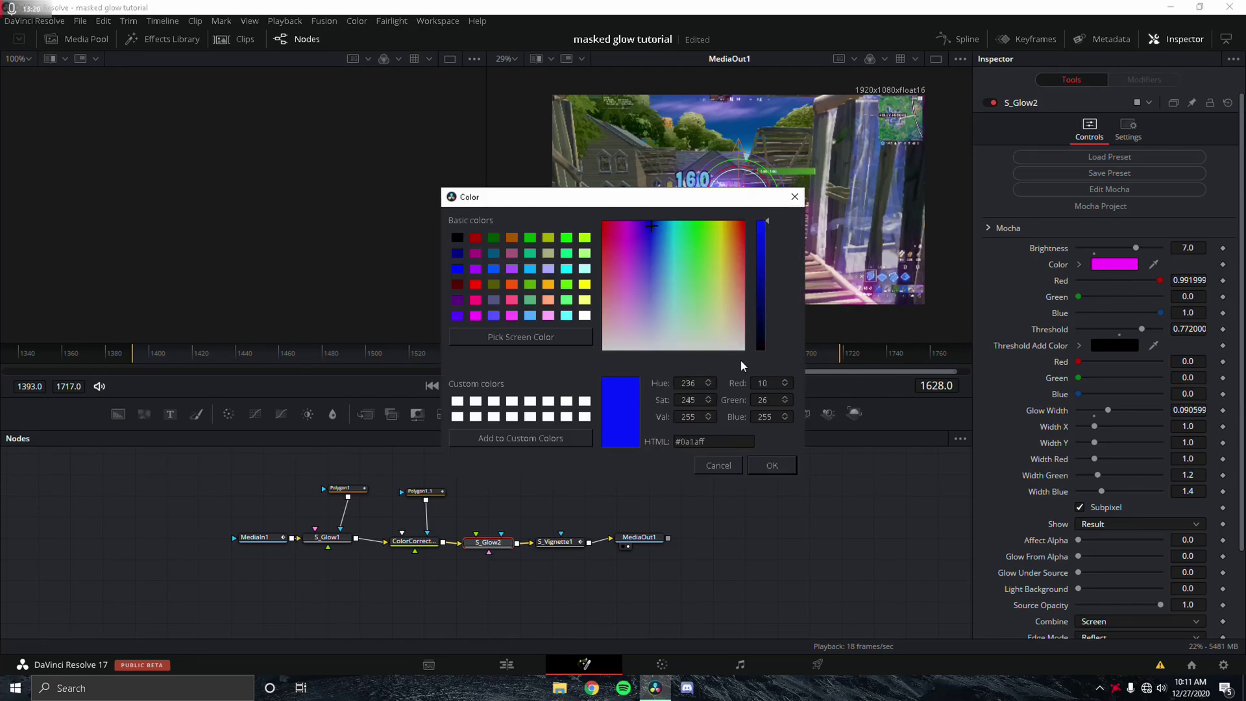
{"action": "left_click", "coordinate": [771, 466]}
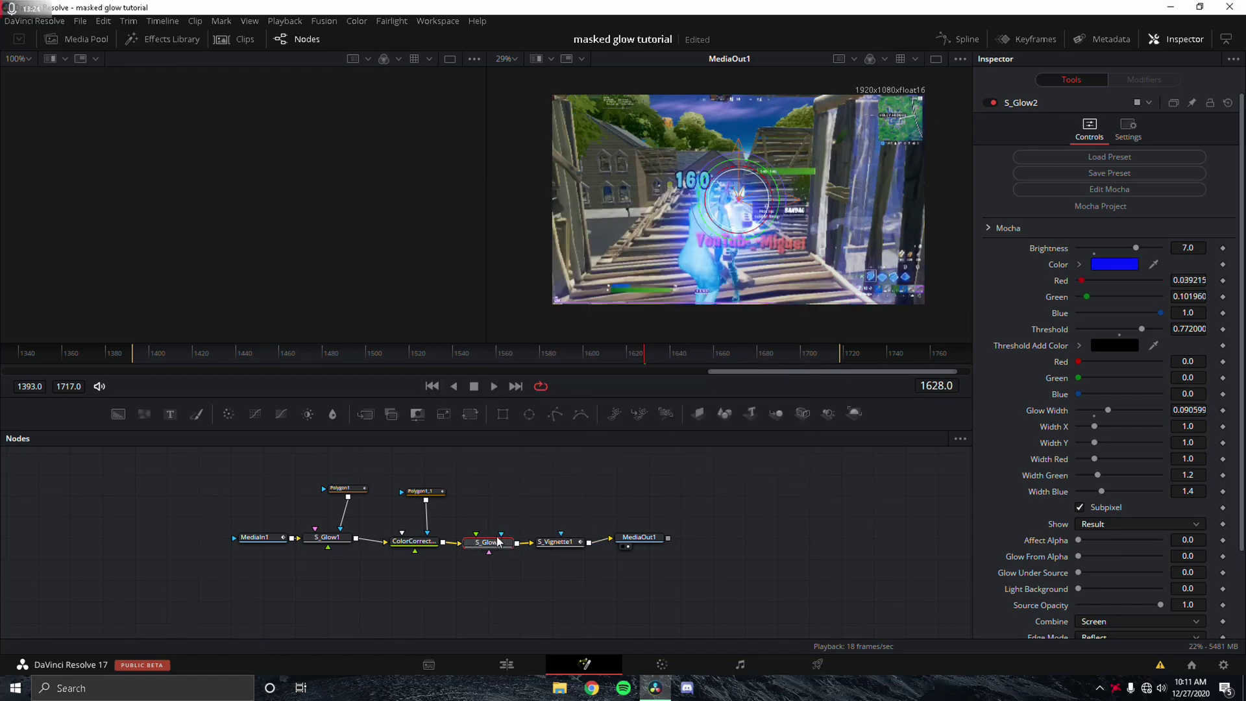
Add an Ellipse mask to the second S_Glow and place its node just above the glow node
{"action": "key", "text": "shift+space"}
{"action": "type", "text": "s_glow"}
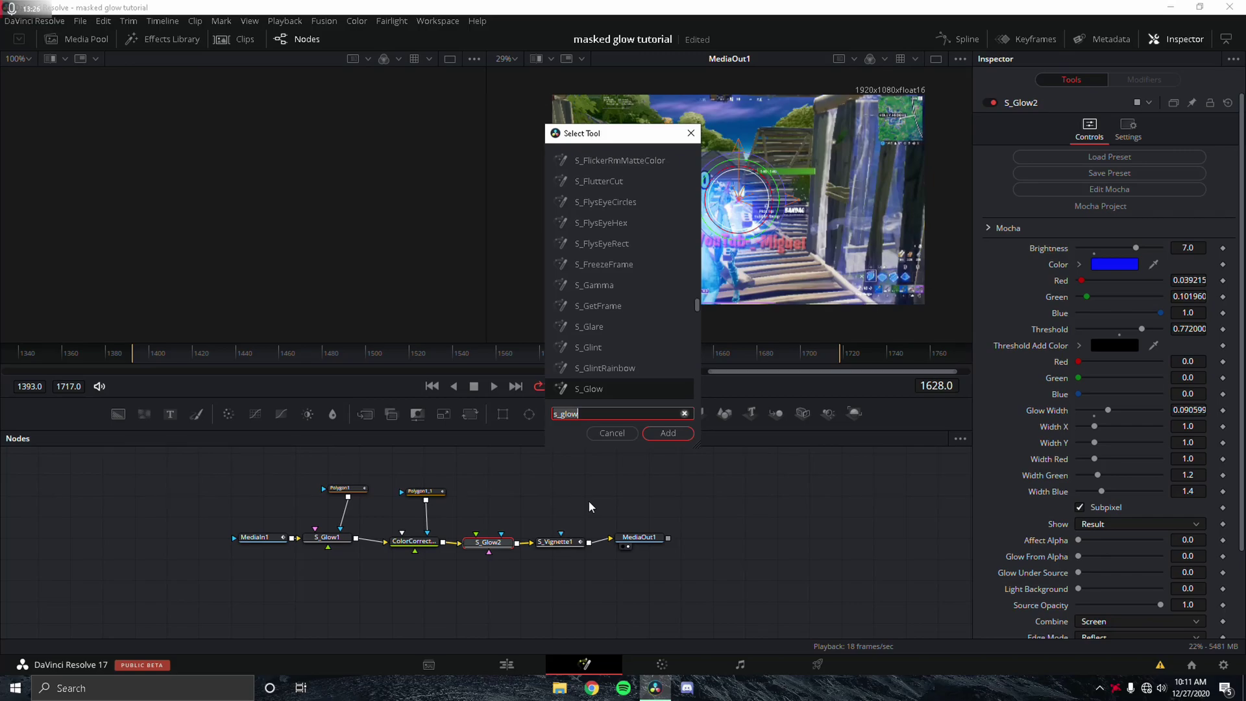
{"action": "key", "text": "ctrl+a"}
{"action": "type", "text": "eclip"}
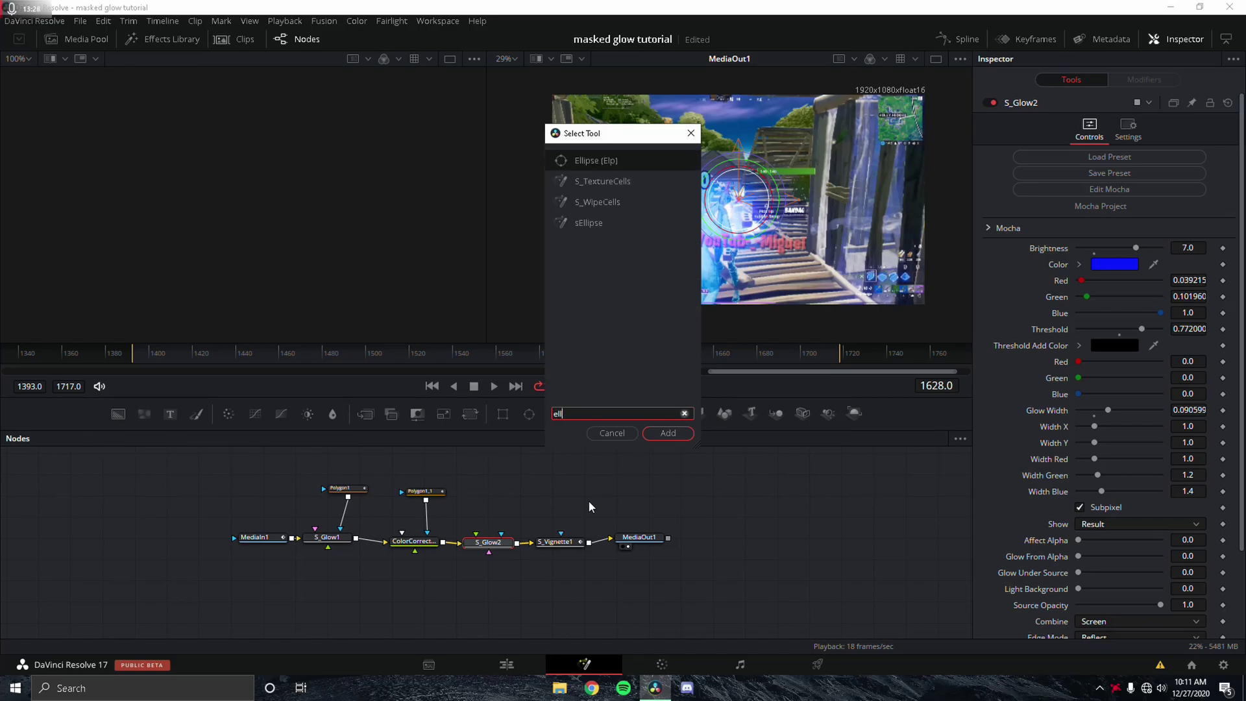
{"action": "key", "text": "Return"}
{"action": "left_click_drag", "start_coordinate": [487, 520], "coordinate": [488, 515]}
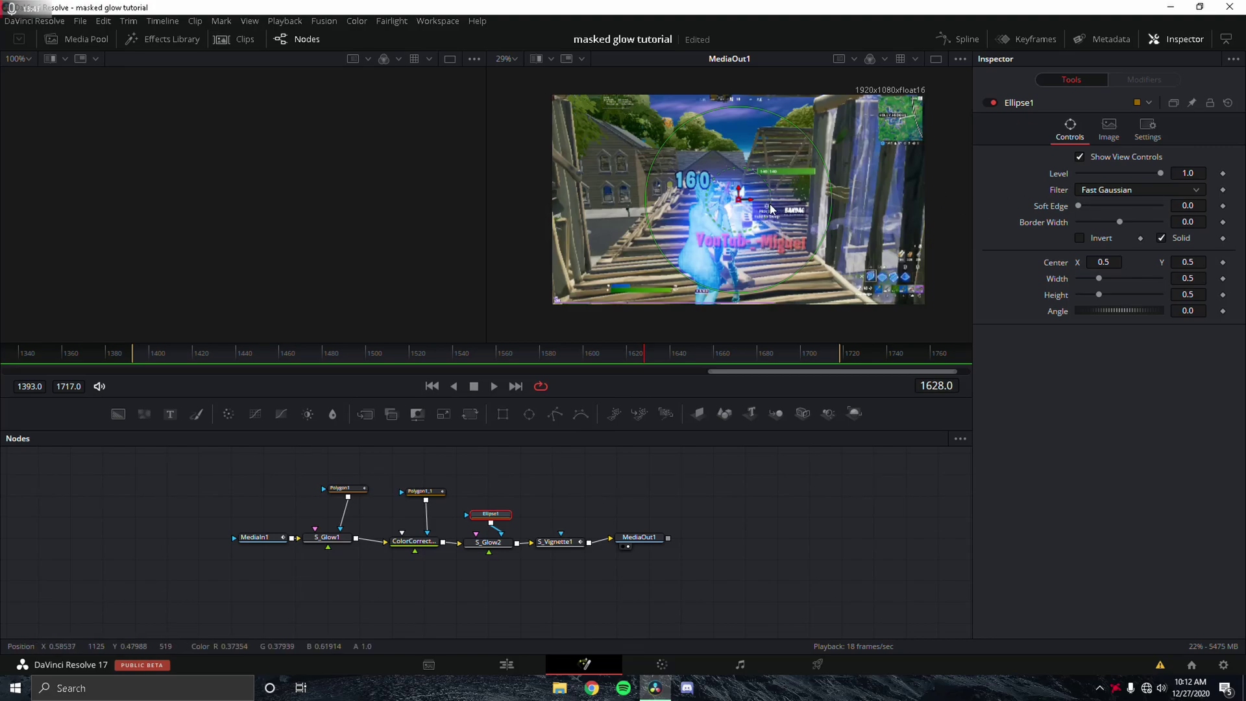
Keyframe the ellipse's Center at about X 0.44, Y 0.26 and its Width and Height at 0.0 on frames 1628 and 1627
{"action": "left_click", "coordinate": [1223, 262]}
{"action": "left_click", "coordinate": [1222, 278]}
{"action": "left_click", "coordinate": [1223, 294]}
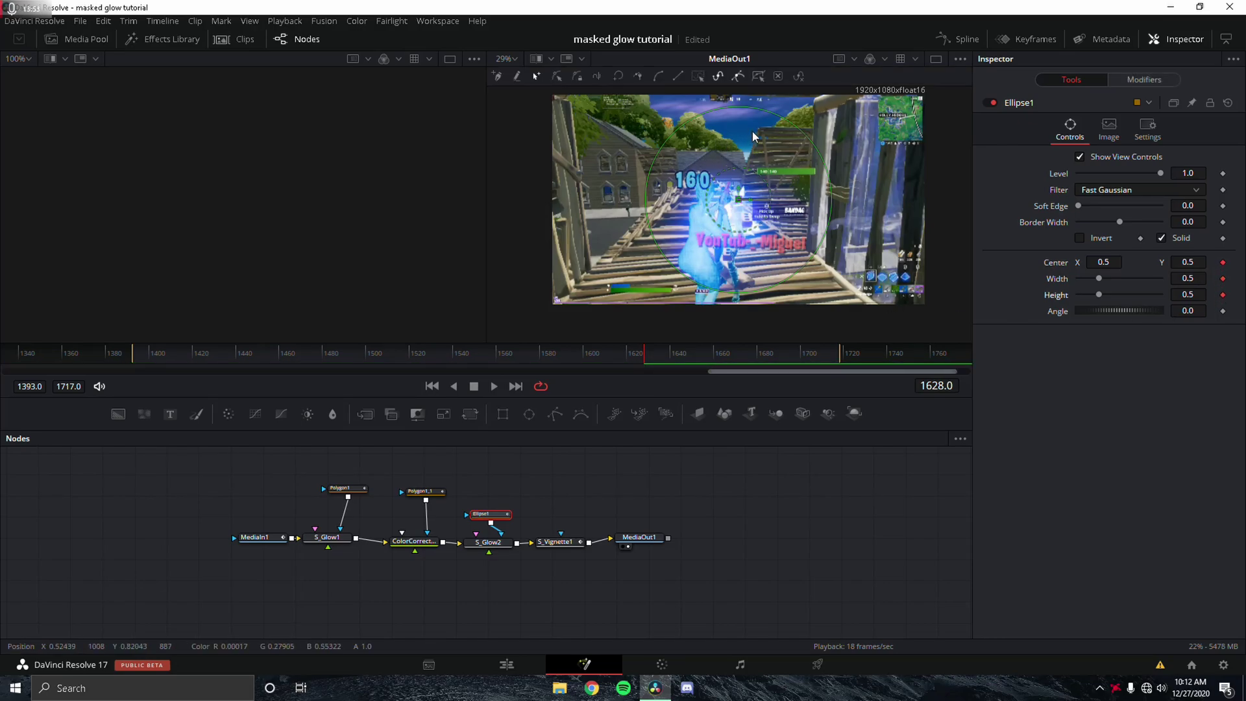
{"action": "left_click_drag", "start_coordinate": [739, 203], "coordinate": [719, 244]}
{"action": "left_click_drag", "start_coordinate": [1100, 279], "coordinate": [1078, 295]}
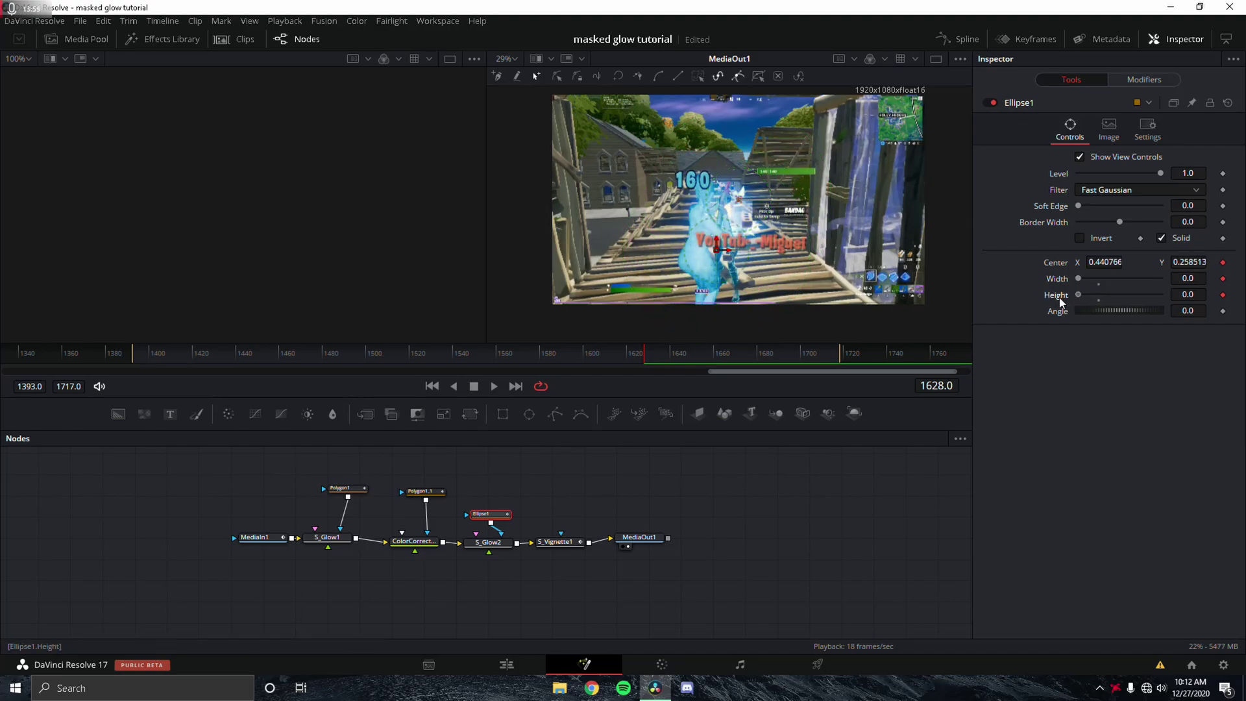
{"action": "key", "text": "Left"}
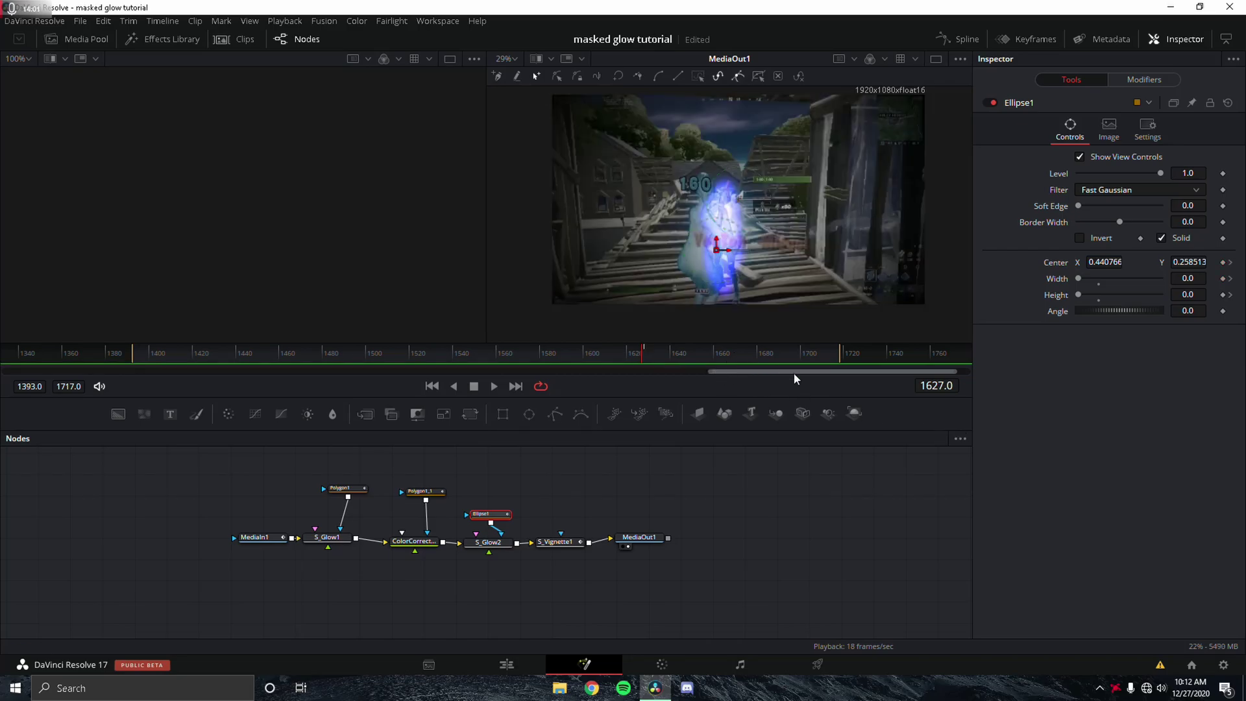
{"action": "left_click", "coordinate": [1222, 262]}
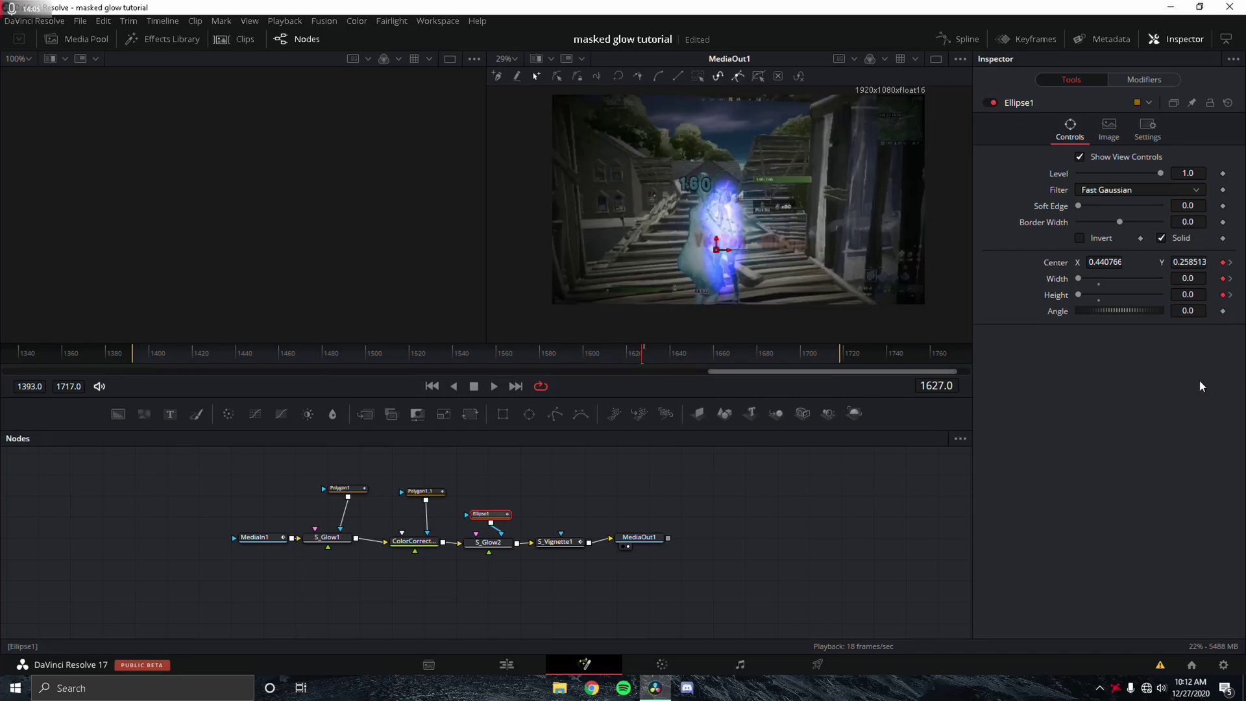
Advance through the clip to frame 1662 and add keyframes there for the ellipse's Center, Width and Height
{"action": "key", "text": "Right"}
{"action": "key", "text": "Right"}
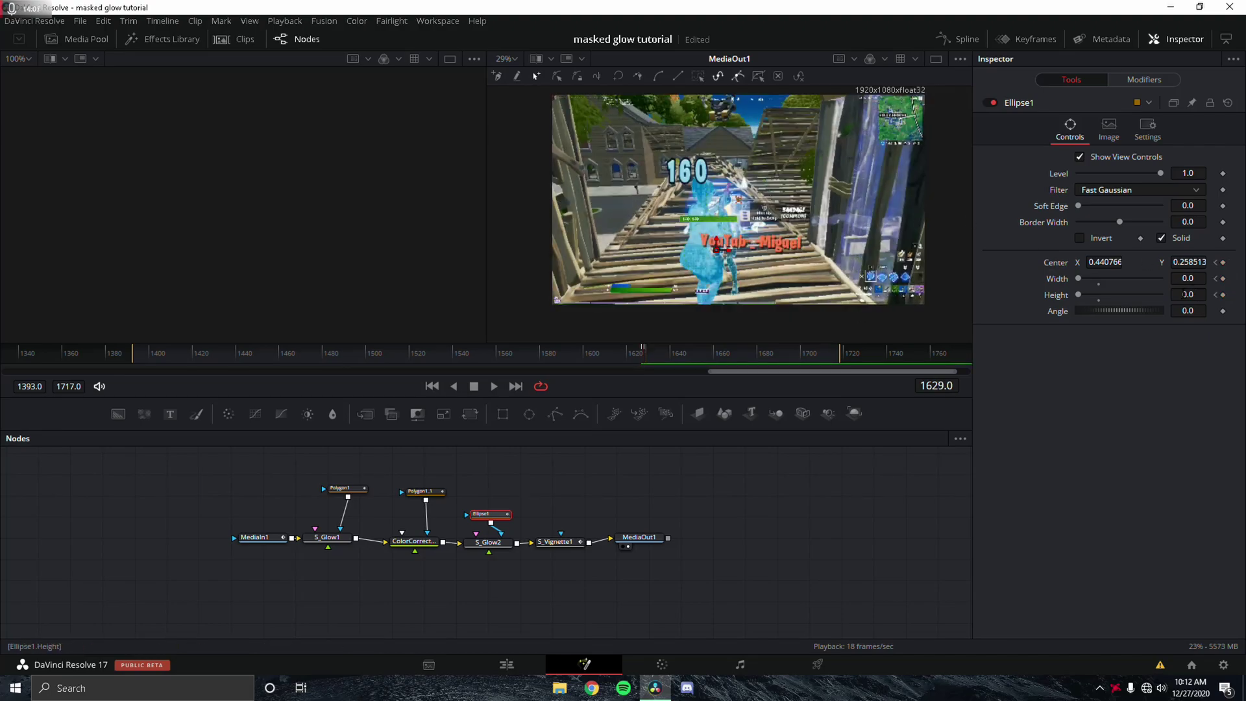
{"action": "key", "text": "Right"}
{"action": "key", "text": "Right"}
{"action": "key", "text": "Right"}
{"action": "key", "text": "Right"}
{"action": "key", "text": "Right"}
{"action": "key", "text": "Right"}
{"action": "key", "text": "Right"}
{"action": "key", "text": "Right"}
{"action": "key", "text": "Right"}
{"action": "key", "text": "Right"}
{"action": "key", "text": "Right"}
{"action": "key", "text": "Right"}
{"action": "key", "text": "Right"}
{"action": "key", "text": "Right"}
{"action": "key", "text": "Right"}
{"action": "key", "text": "Right"}
{"action": "key", "text": "Right"}
{"action": "key", "text": "Right"}
{"action": "key", "text": "Right"}
{"action": "key", "text": "Right"}
{"action": "key", "text": "Right"}
{"action": "key", "text": "Right"}
{"action": "key", "text": "Right"}
{"action": "key", "text": "Right"}
{"action": "key", "text": "Right"}
{"action": "key", "text": "Right"}
{"action": "key", "text": "Right"}
{"action": "key", "text": "Right"}
{"action": "key", "text": "Right"}
{"action": "key", "text": "Right"}
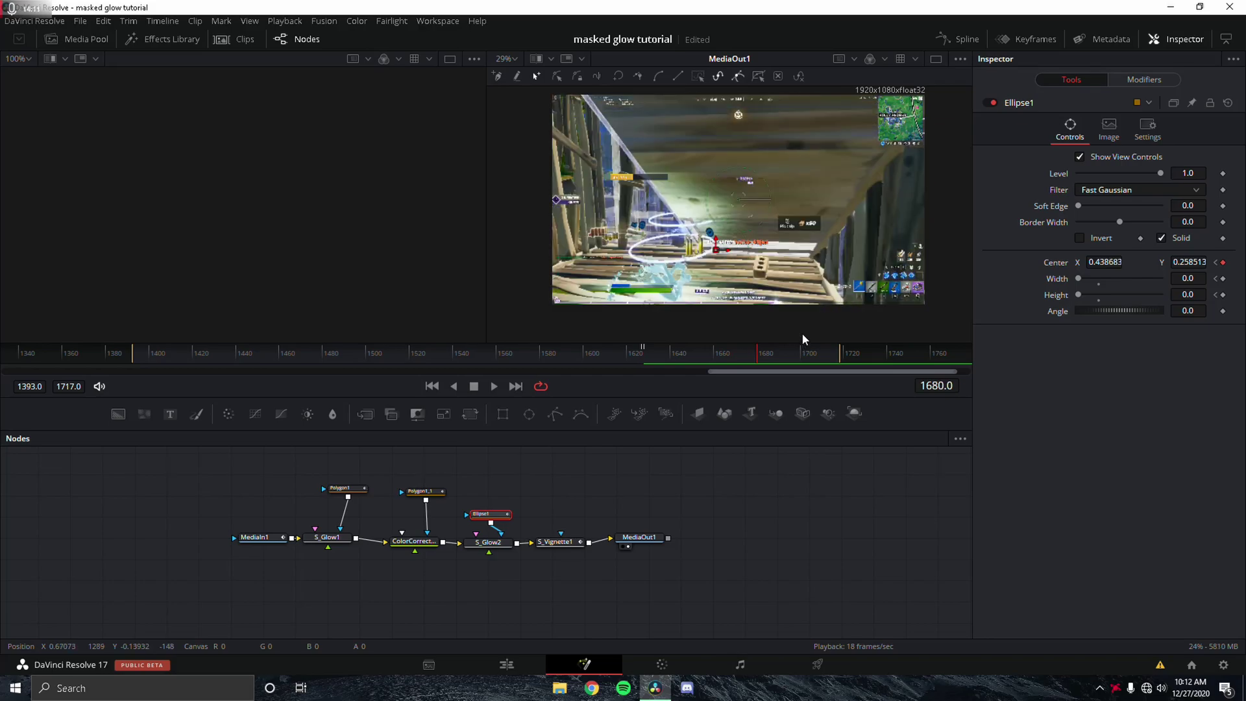
{"action": "left_click", "coordinate": [738, 359]}
{"action": "key", "text": "Left"}
{"action": "key", "text": "Left"}
{"action": "key", "text": "Left"}
{"action": "key", "text": "Left"}
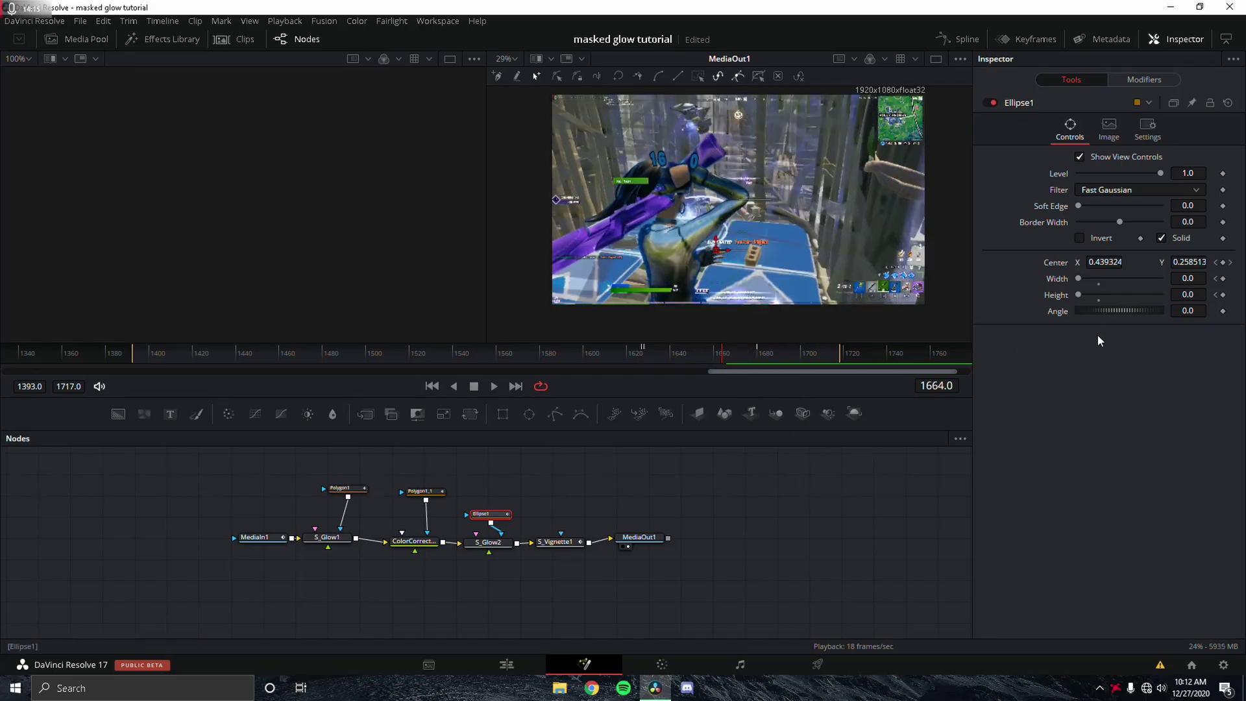
{"action": "key", "text": "Left"}
{"action": "key", "text": "Left"}
{"action": "left_click", "coordinate": [1223, 262]}
{"action": "left_click", "coordinate": [1224, 278]}
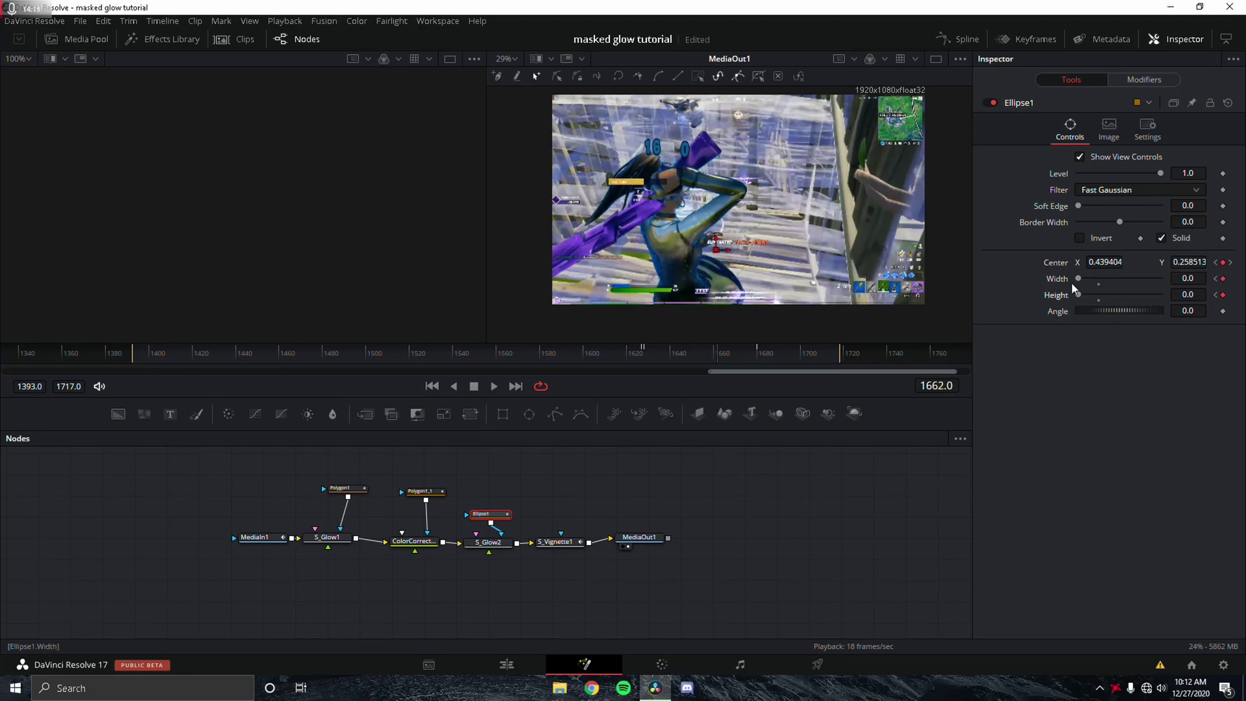
Enlarge the ellipse on frame 1662 to Width 1.339 and Height 1.276, centered at about X 0.49, Y 0.33, to cover the whole picture
{"action": "left_click_drag", "start_coordinate": [1079, 294], "coordinate": [1134, 296]}
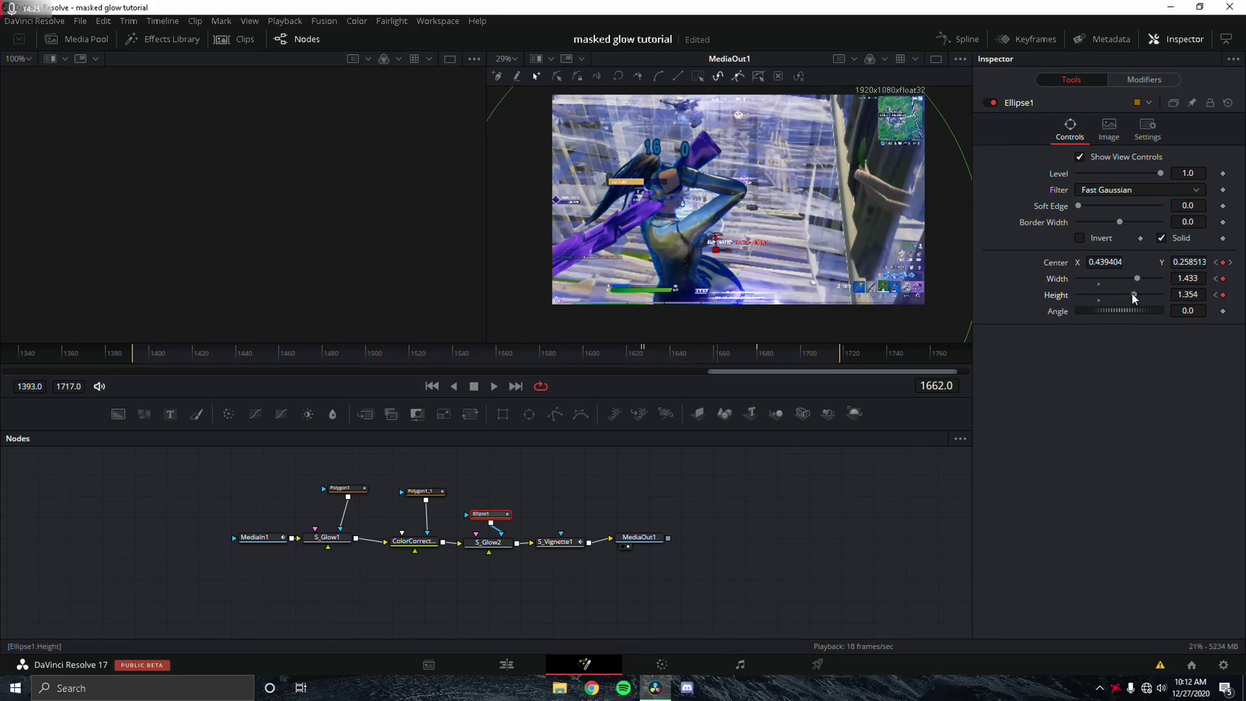
{"action": "scroll", "coordinate": [763, 224], "scroll_direction": "down", "scroll_amount": 1}
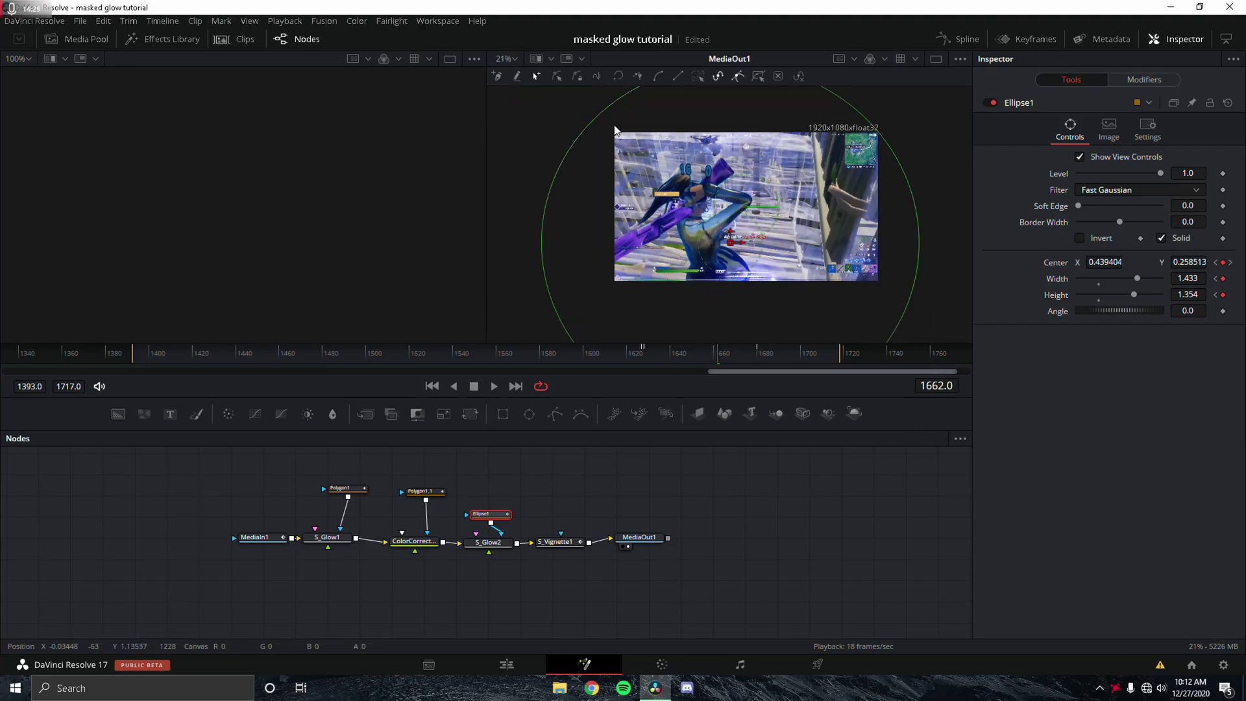
{"action": "left_click_drag", "start_coordinate": [1130, 299], "coordinate": [1132, 277]}
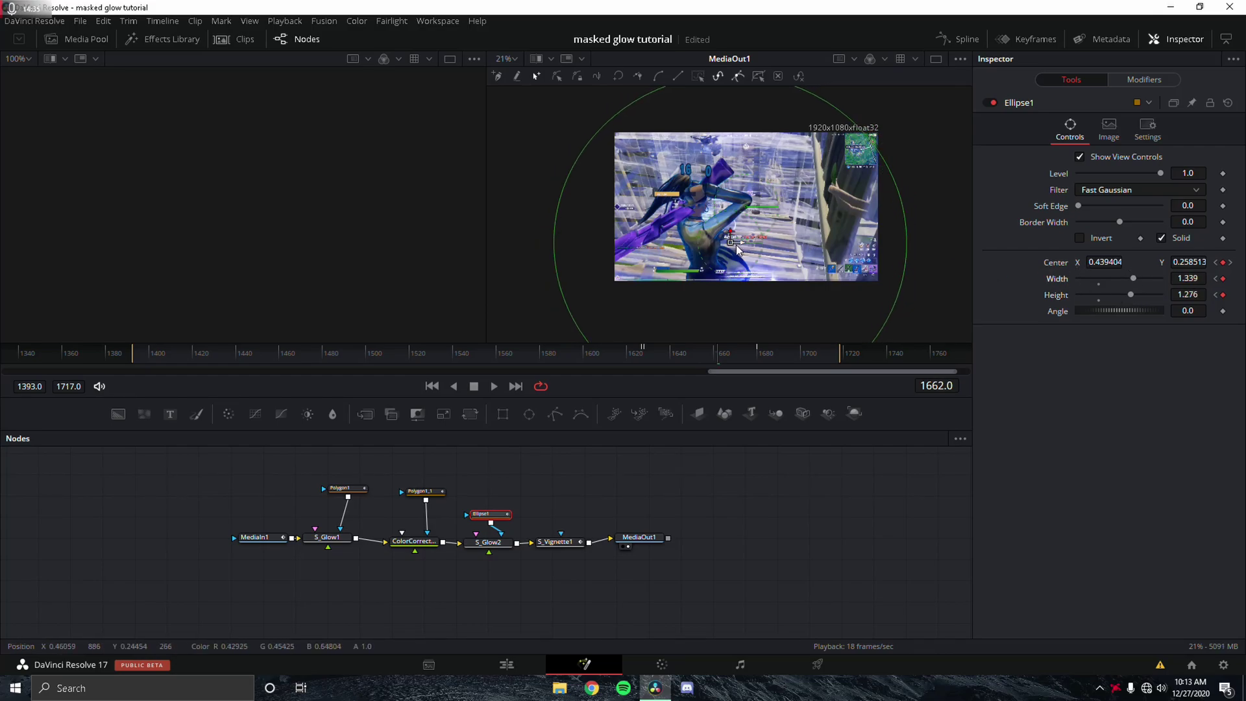
{"action": "left_click_drag", "start_coordinate": [733, 248], "coordinate": [747, 238]}
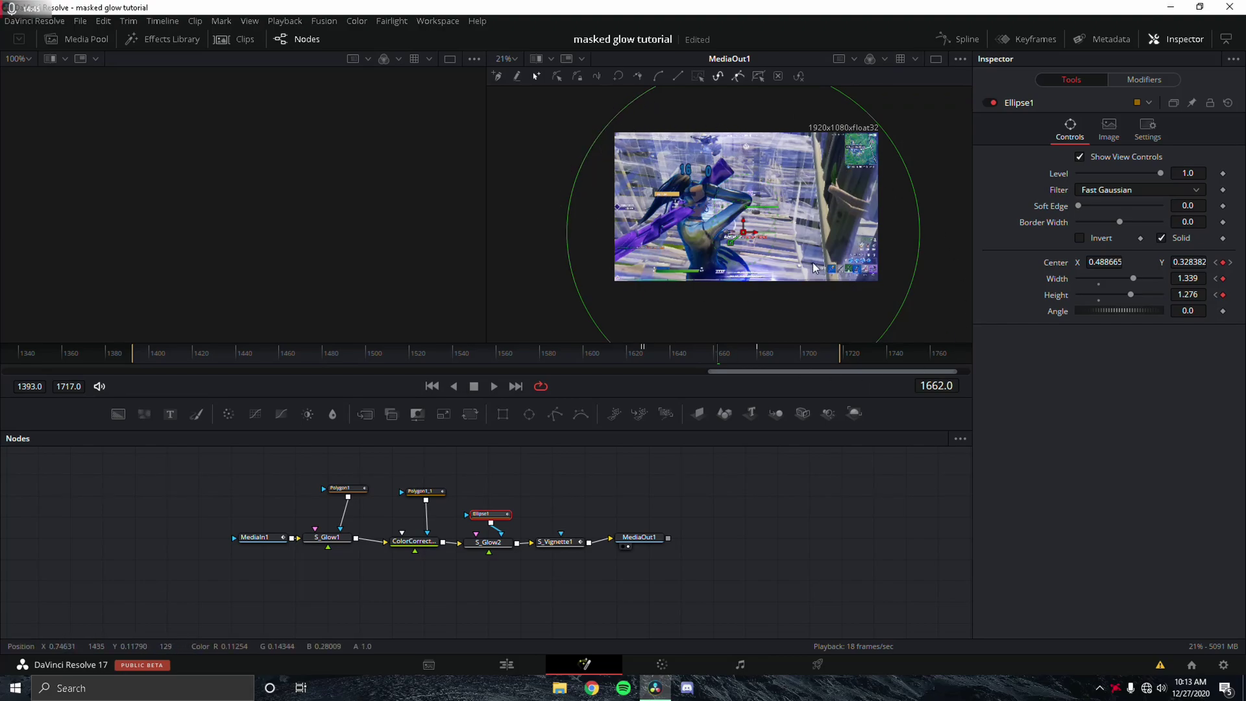
Play back the composition from the start and again from about frame 1622 to check the ellipse's glow expansion
{"action": "key", "text": "space"}
{"action": "left_click", "coordinate": [143, 356]}
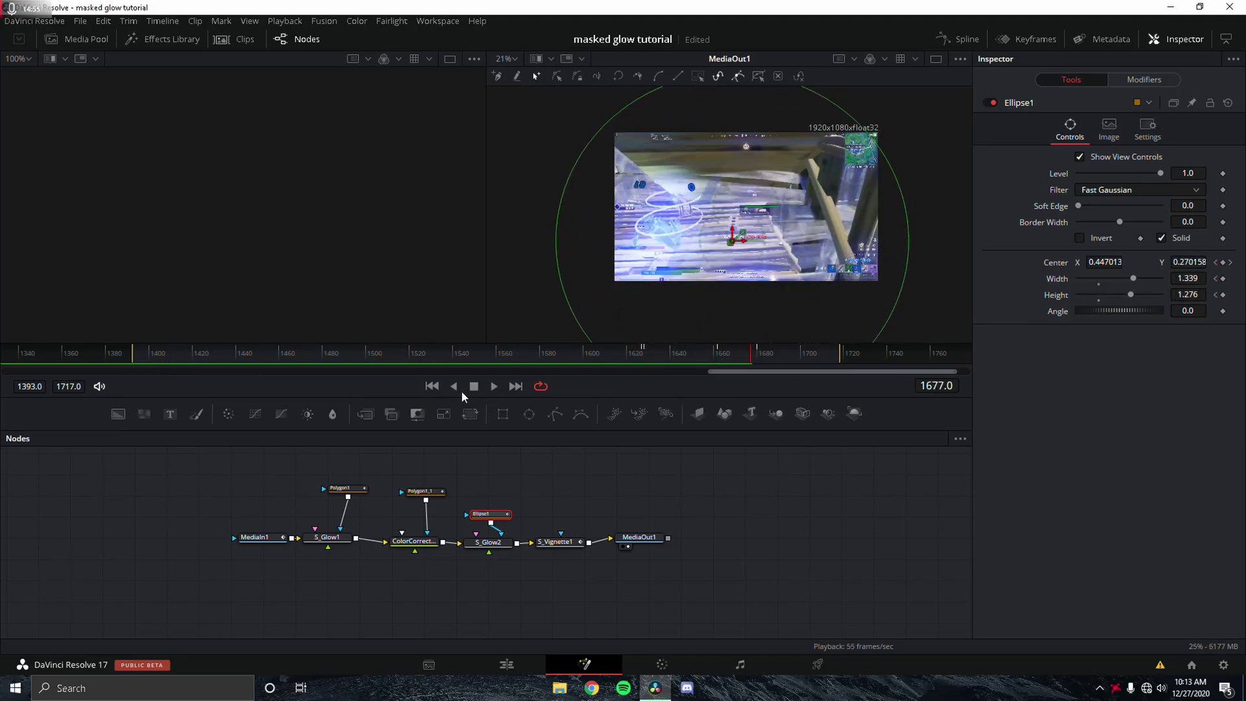
{"action": "left_click", "coordinate": [637, 353]}
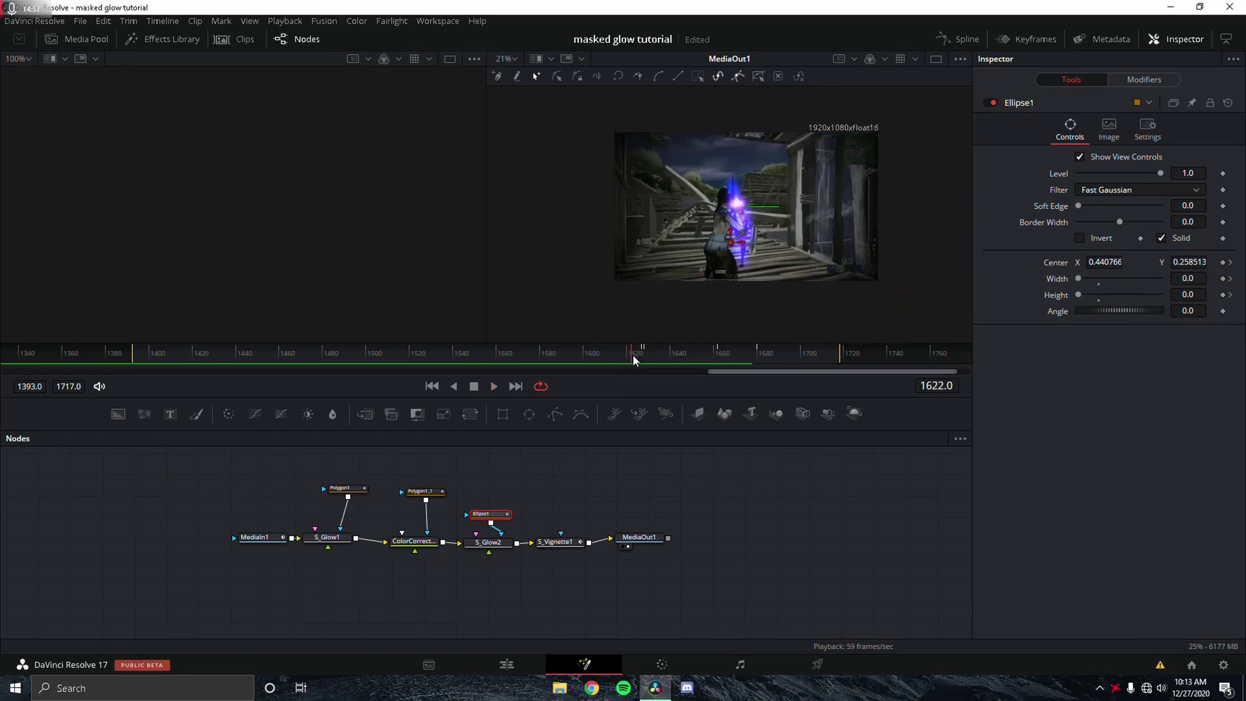
{"action": "key", "text": "space"}
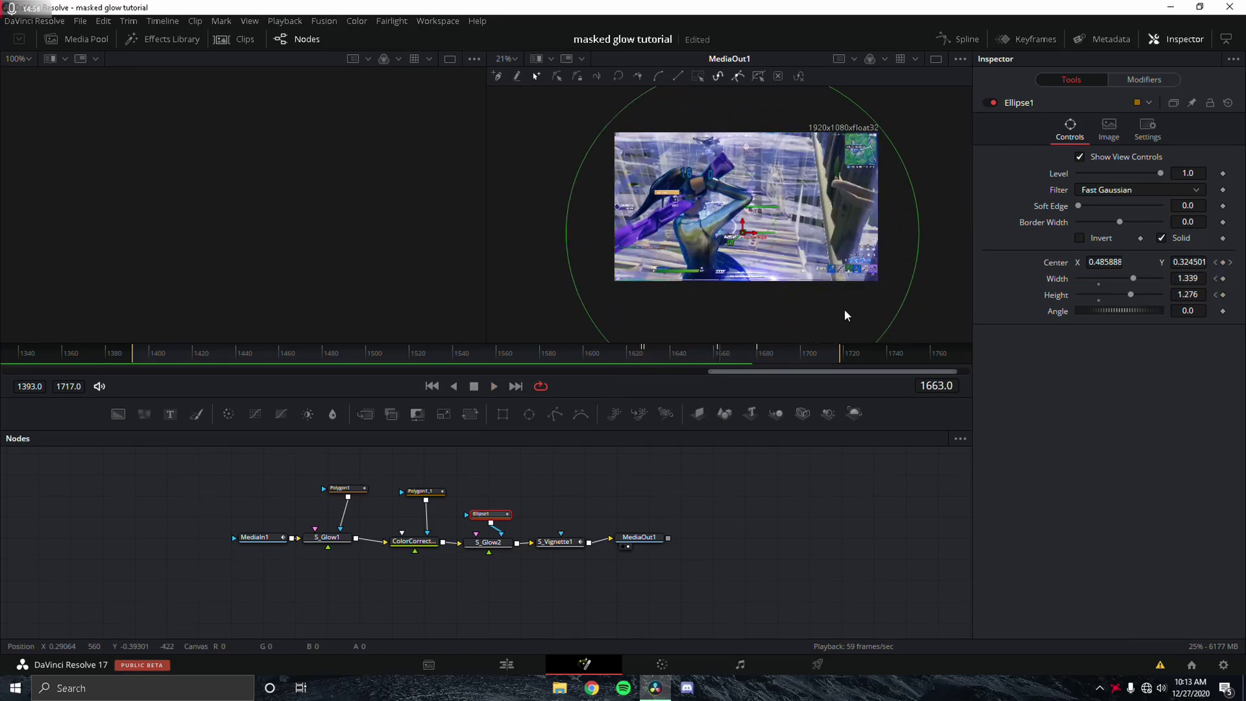
Reshape the ellipse's Width and Height splines to rise steeply from the start keyframe and ease out into the final keyframe
{"action": "left_click", "coordinate": [963, 38]}
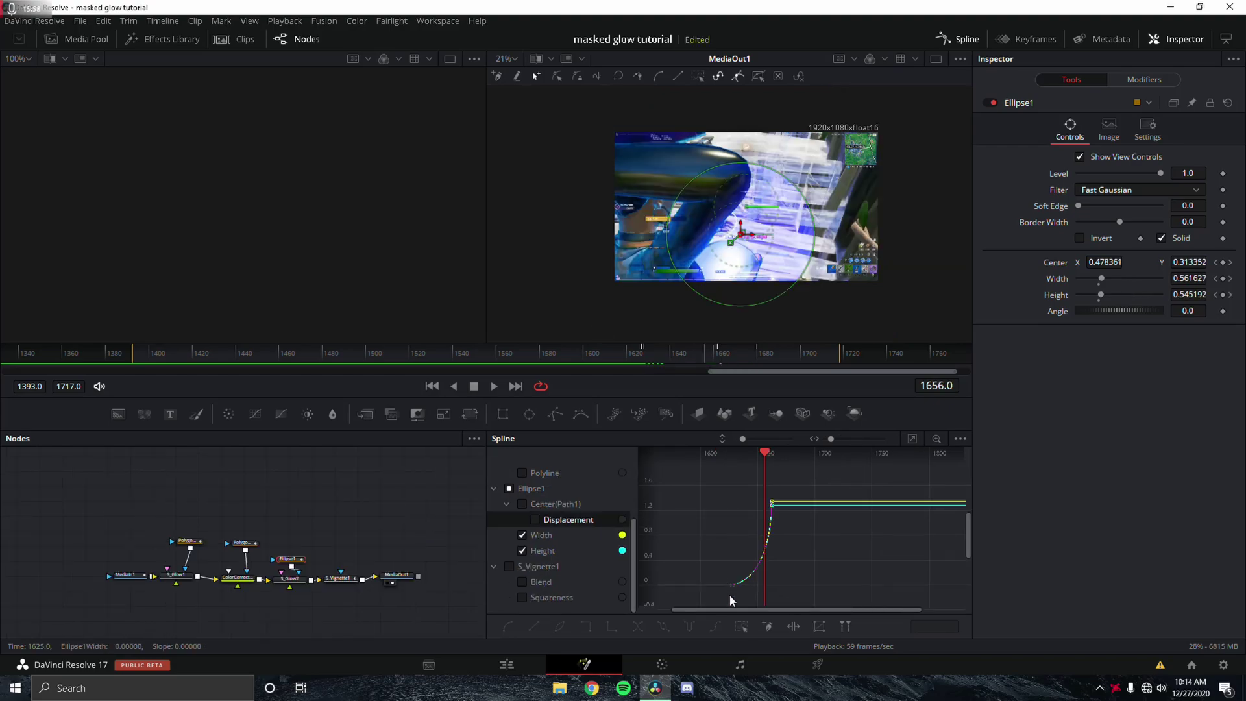
{"action": "left_click_drag", "start_coordinate": [729, 594], "coordinate": [809, 473]}
{"action": "left_click_drag", "start_coordinate": [770, 552], "coordinate": [726, 517]}
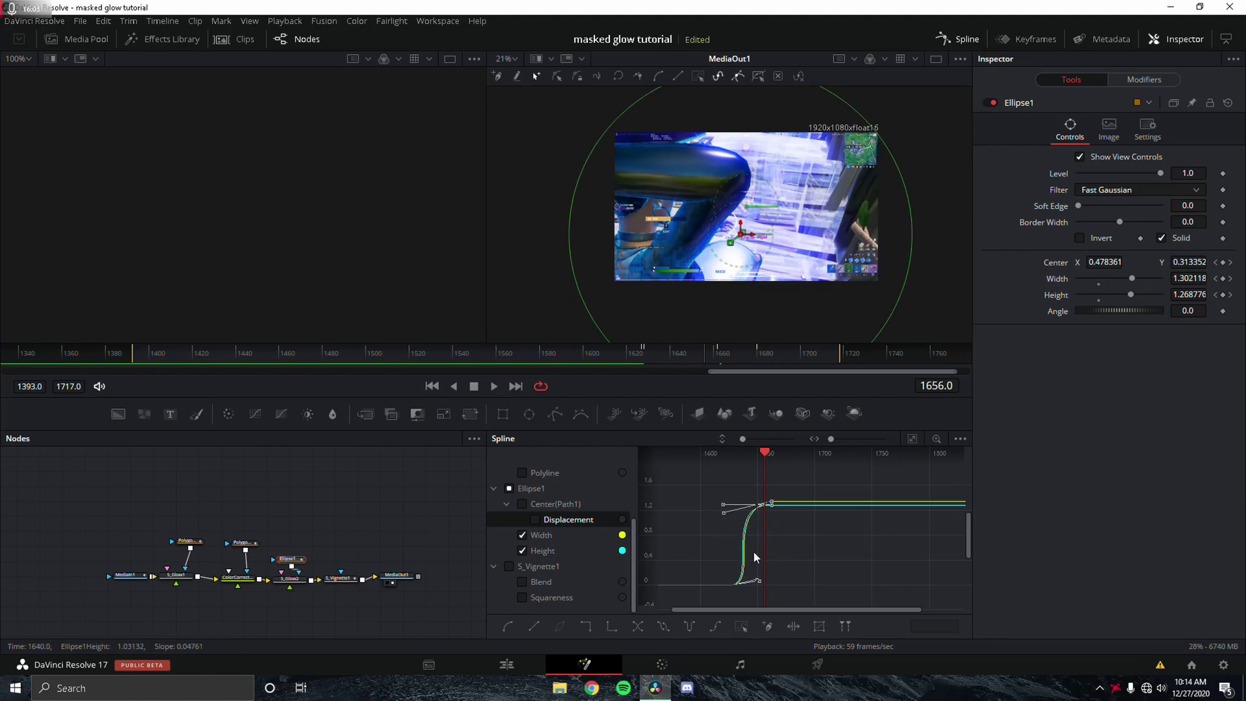
{"action": "left_click_drag", "start_coordinate": [755, 581], "coordinate": [733, 563]}
{"action": "left_click", "coordinate": [759, 579]}
{"action": "left_click", "coordinate": [732, 582]}
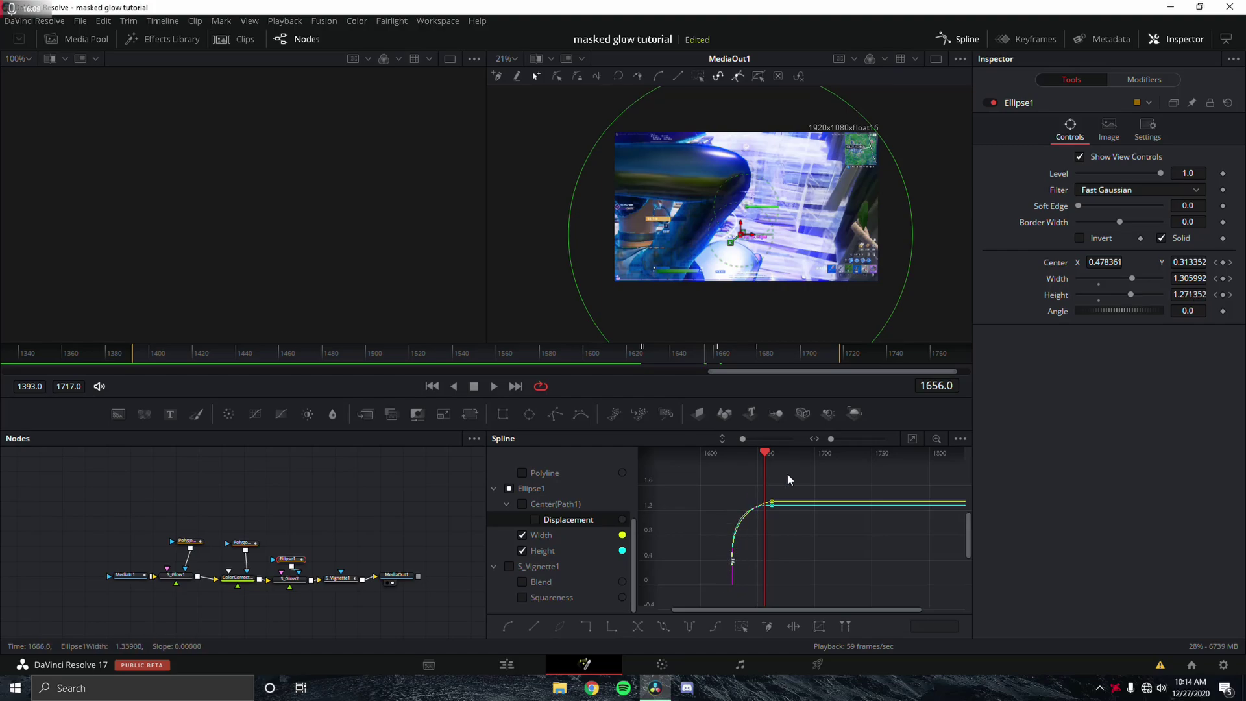
Switch to the Edit page and play the timeline from the start to review the finished glow edit
{"action": "left_click", "coordinate": [527, 662]}
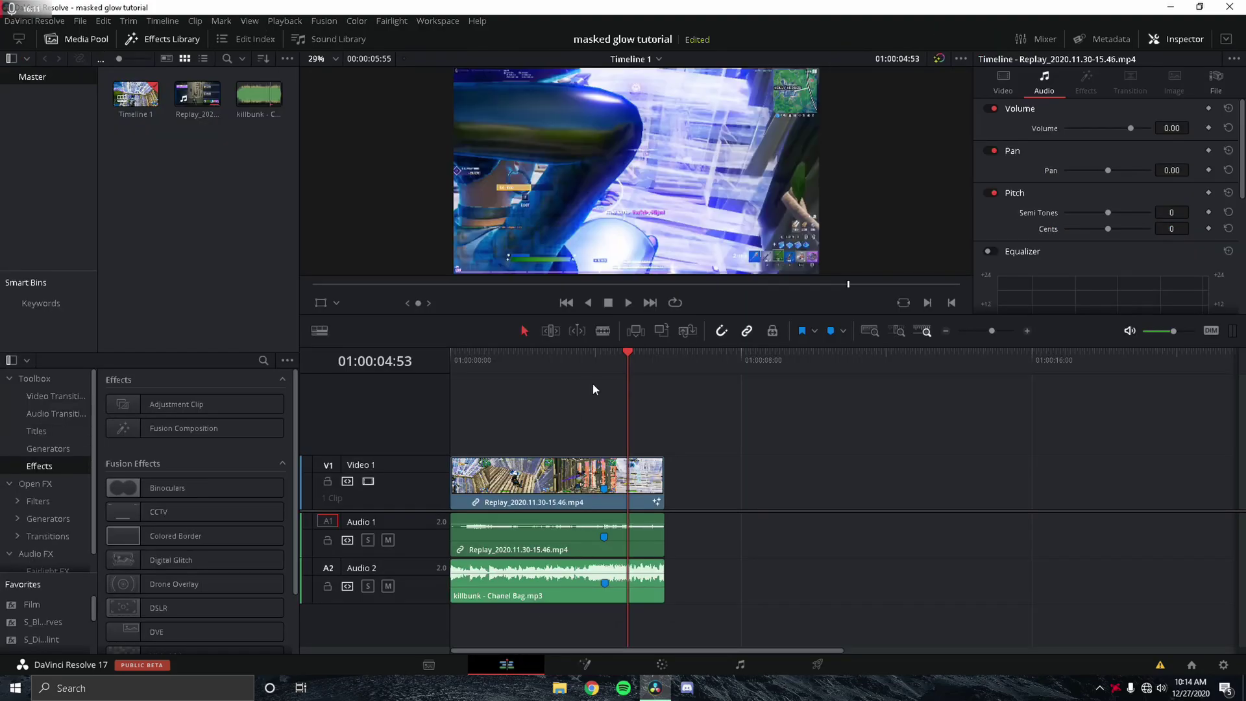
{"action": "left_click_drag", "start_coordinate": [595, 380], "coordinate": [409, 369]}
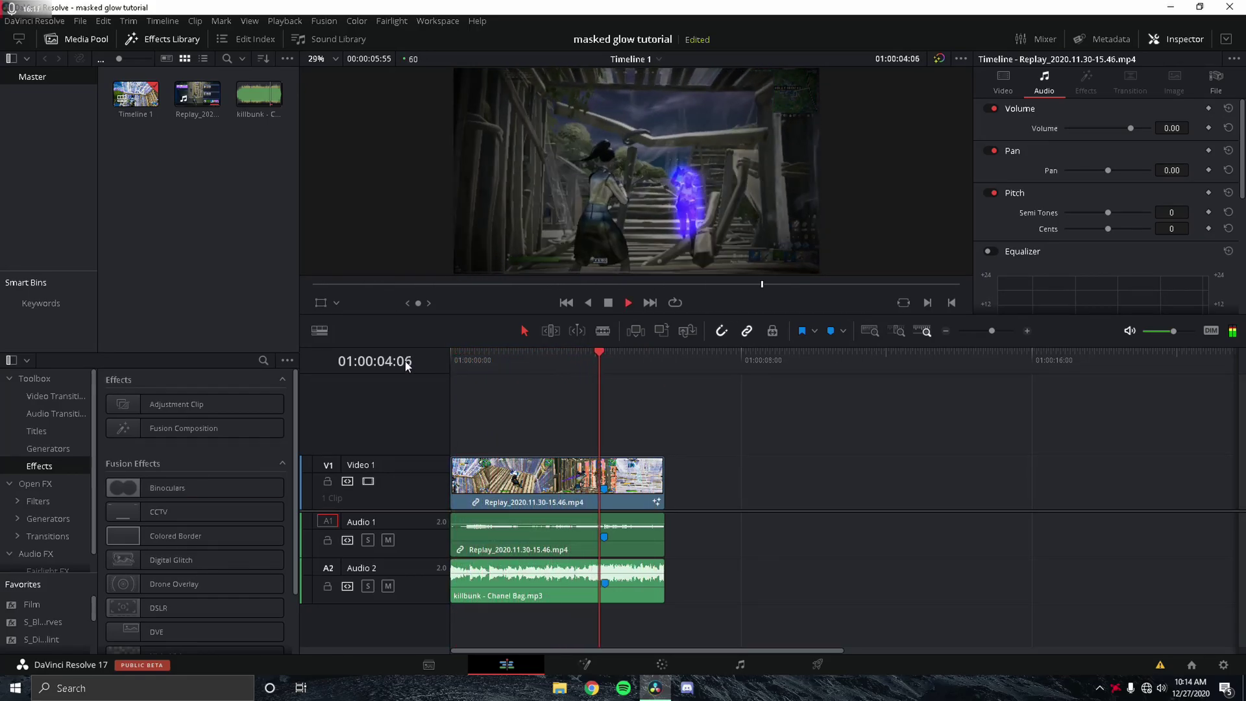
{"action": "left_click", "coordinate": [605, 362]}
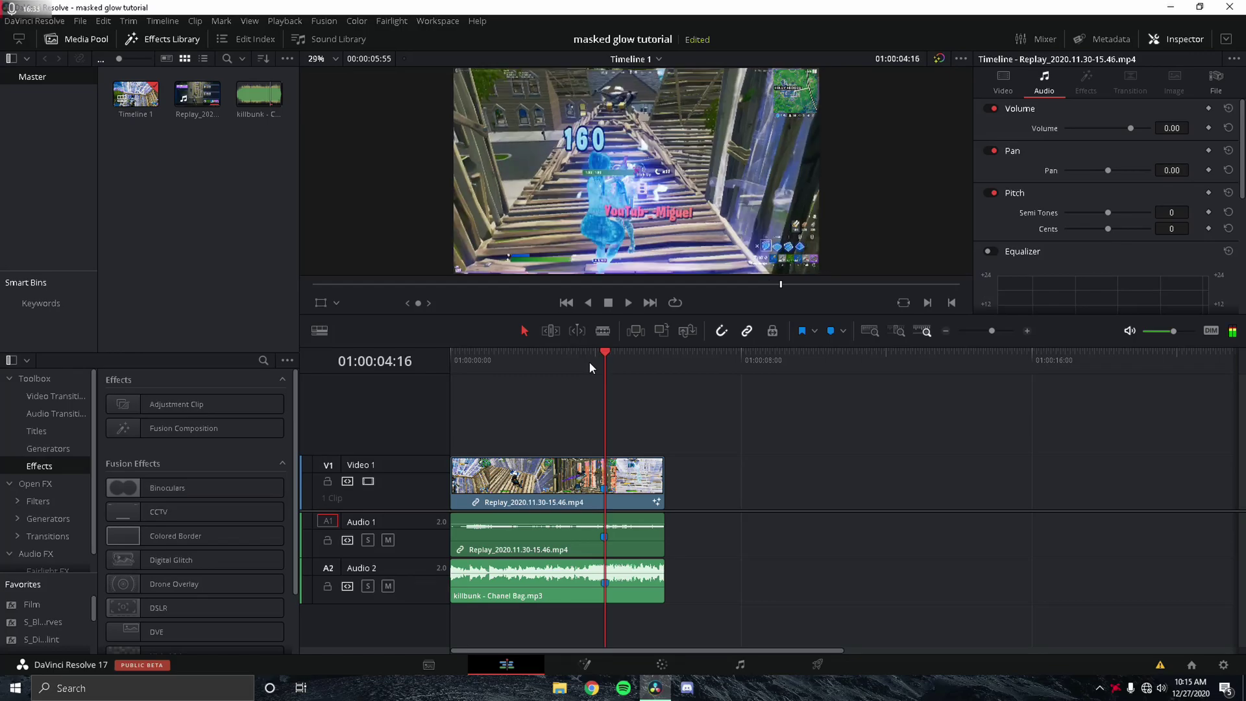
{"action": "left_click_drag", "start_coordinate": [604, 356], "coordinate": [423, 375]}
{"action": "key", "text": "space"}
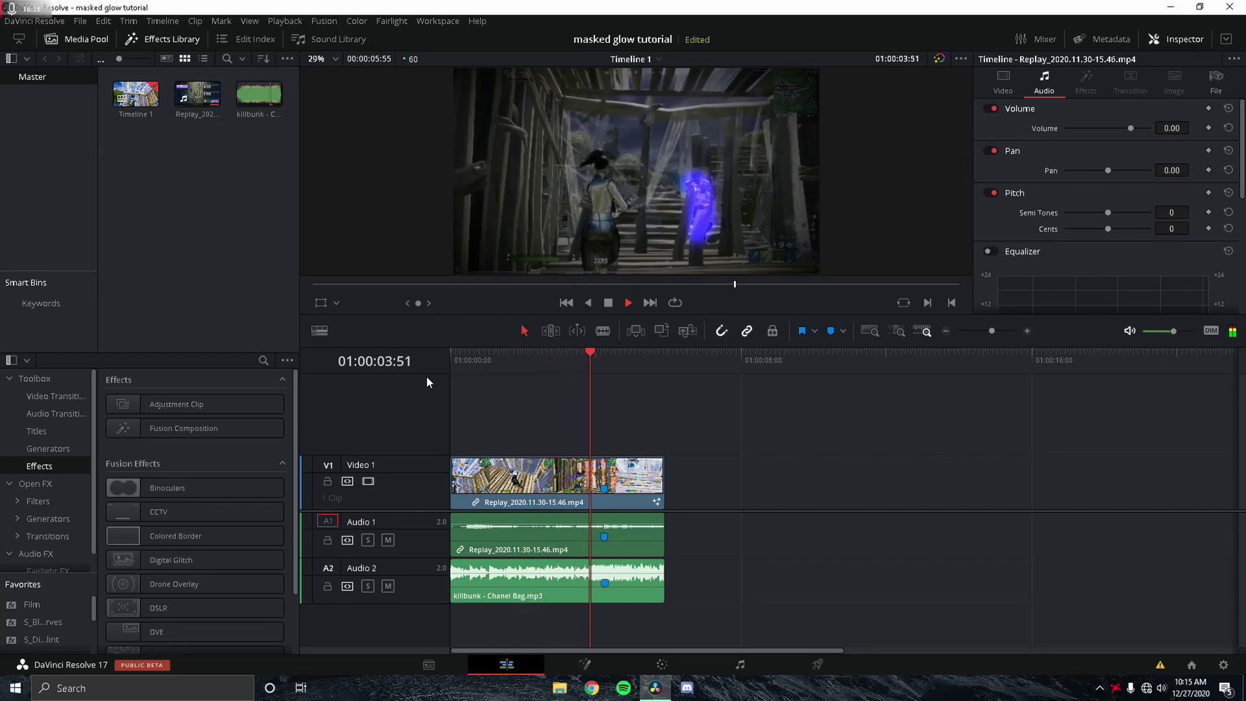
{"action": "key", "text": "space"}
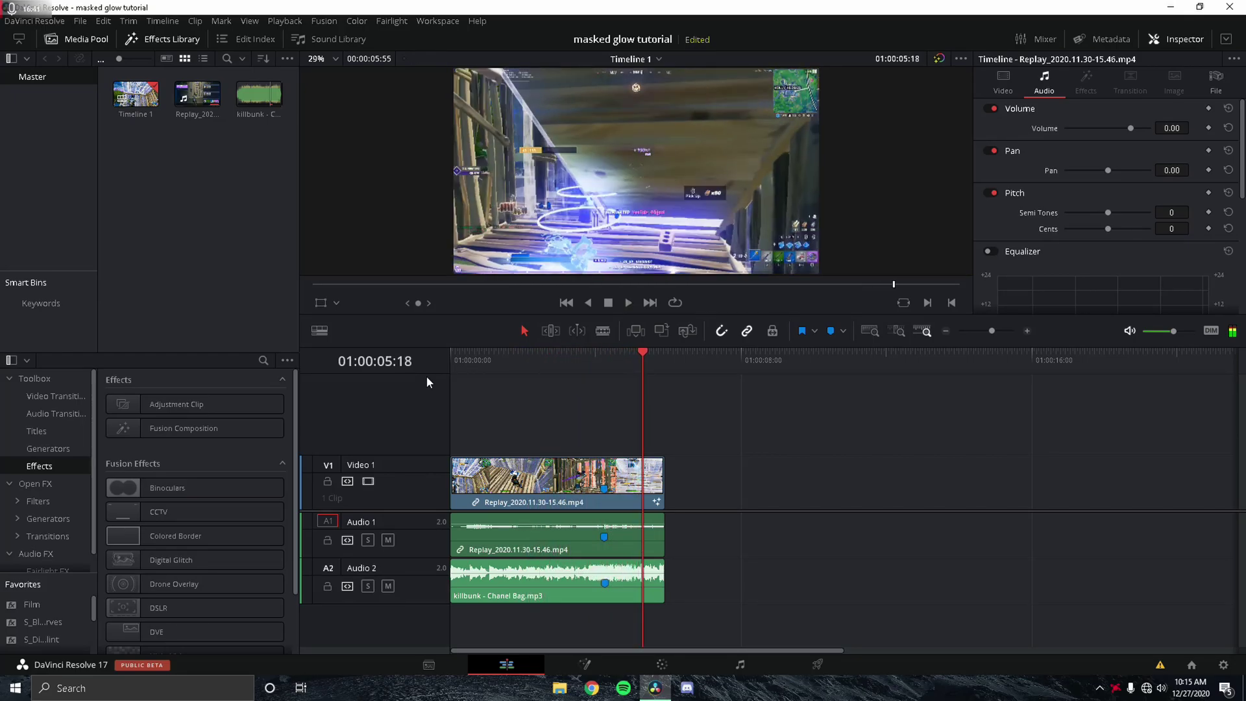
Scrub the timeline around the elimination marker and back toward the clip's beginning to inspect the glow transition
{"action": "mouse_move", "coordinate": [598, 371]}
{"action": "left_mouse_down"}
{"action": "mouse_move", "coordinate": [624, 364]}
{"action": "mouse_move", "coordinate": [611, 361]}
{"action": "left_mouse_up"}
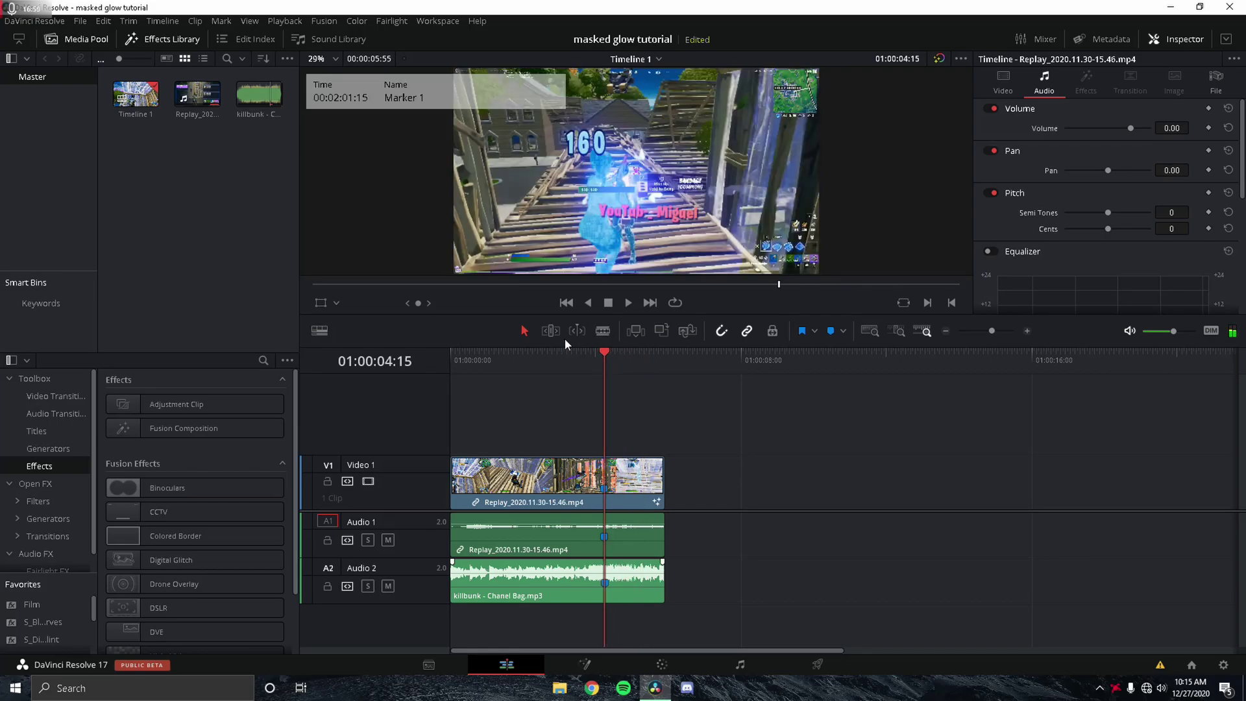
{"action": "left_click", "coordinate": [540, 364]}
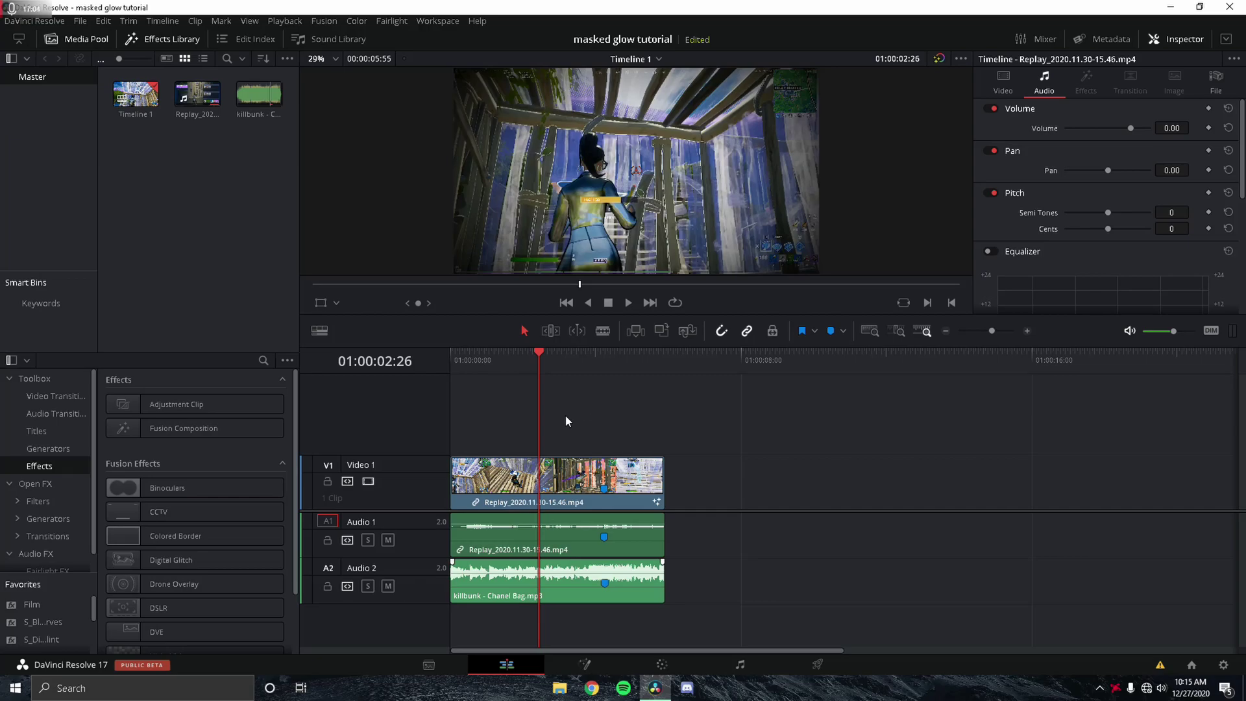
{"action": "left_click", "coordinate": [602, 361]}
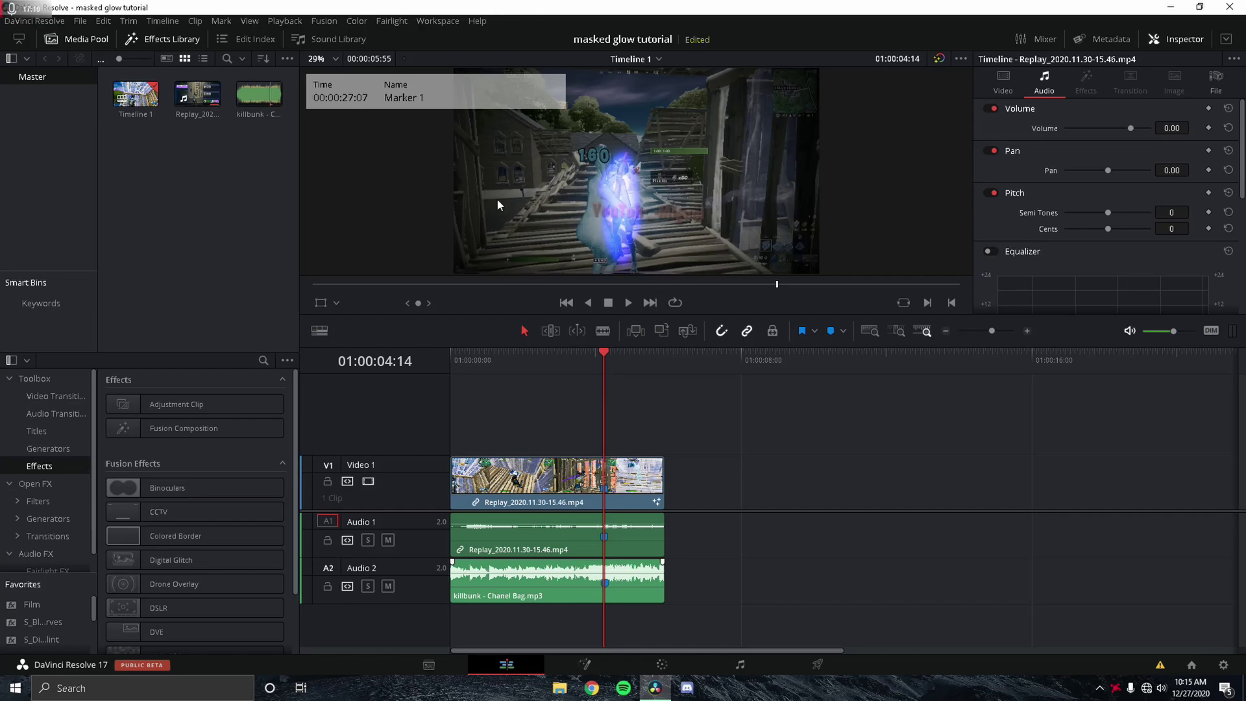
{"action": "left_click_drag", "start_coordinate": [531, 353], "coordinate": [471, 357]}
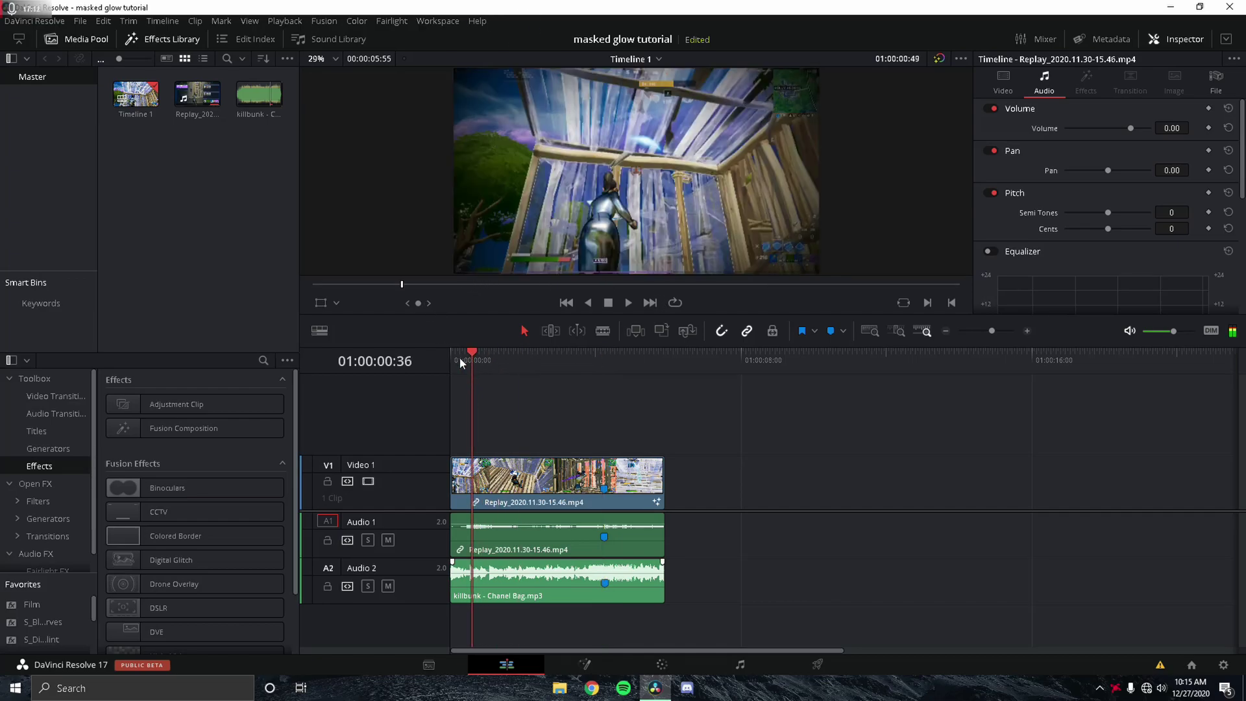